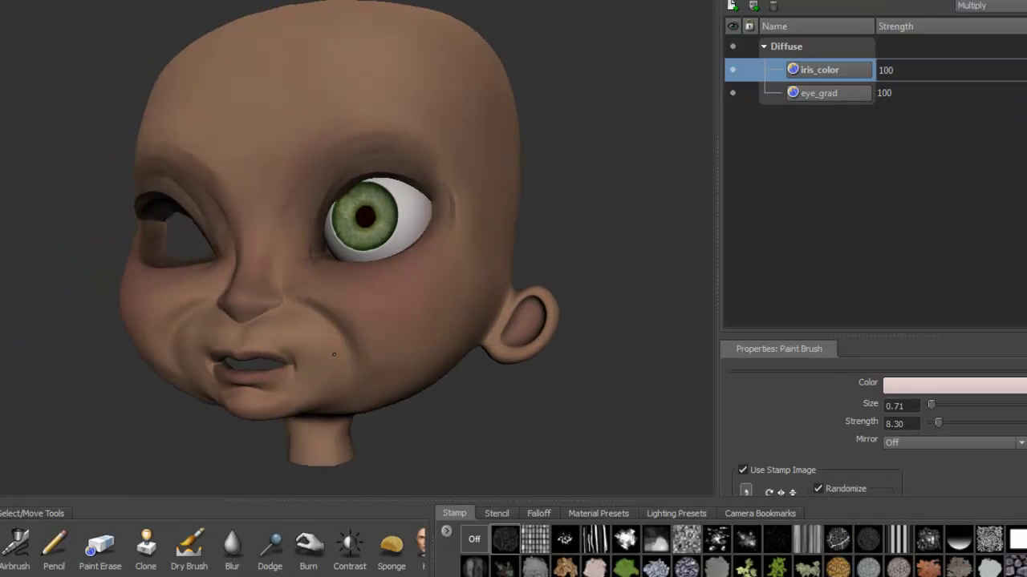
right_click_drag(320, 321, 387, 241, "alt")
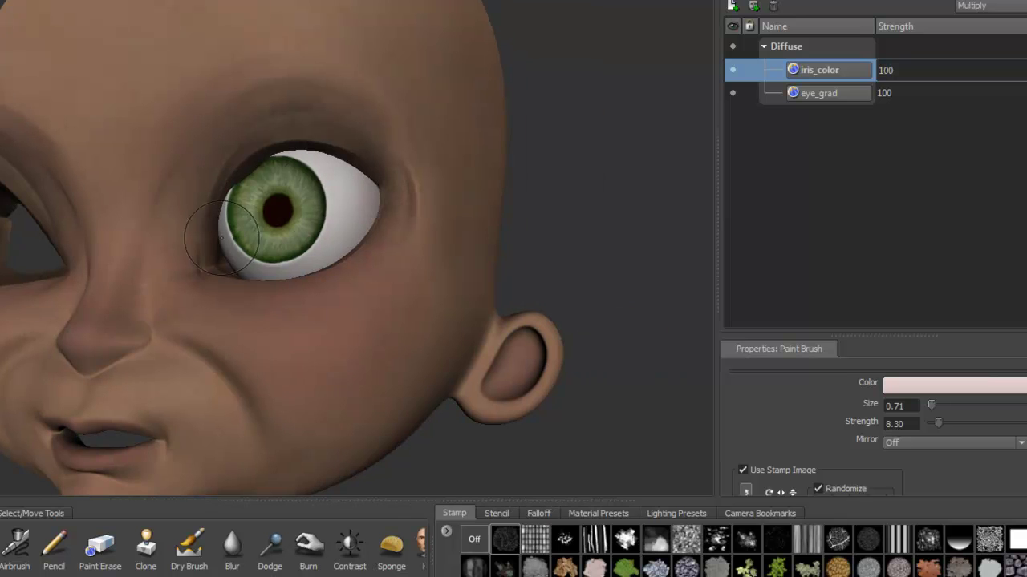
right_click_drag(240, 321, 306, 275, "alt")
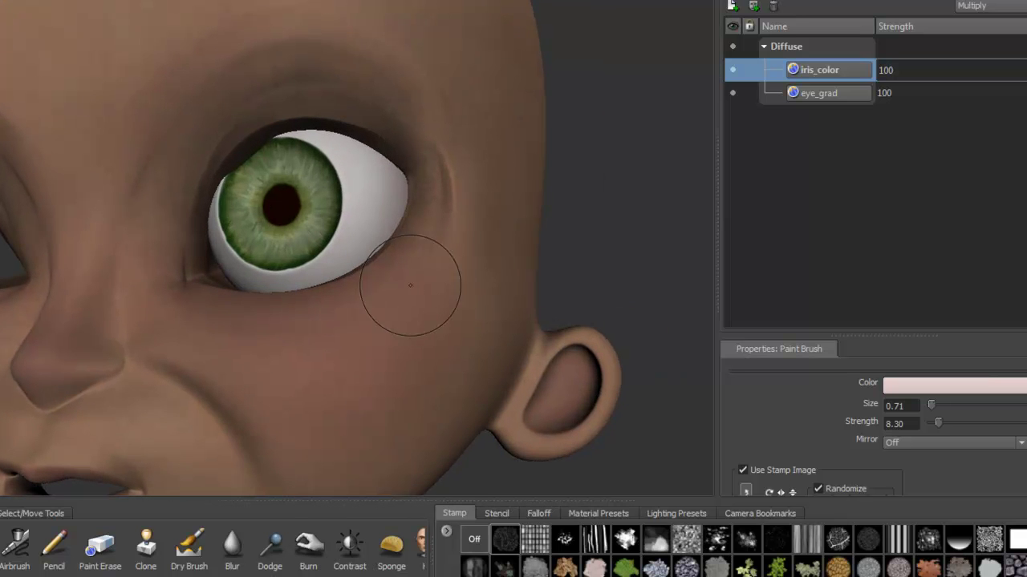
right_click_drag(419, 280, 332, 301, "alt")
left_click_drag(332, 301, 332, 323, "alt")
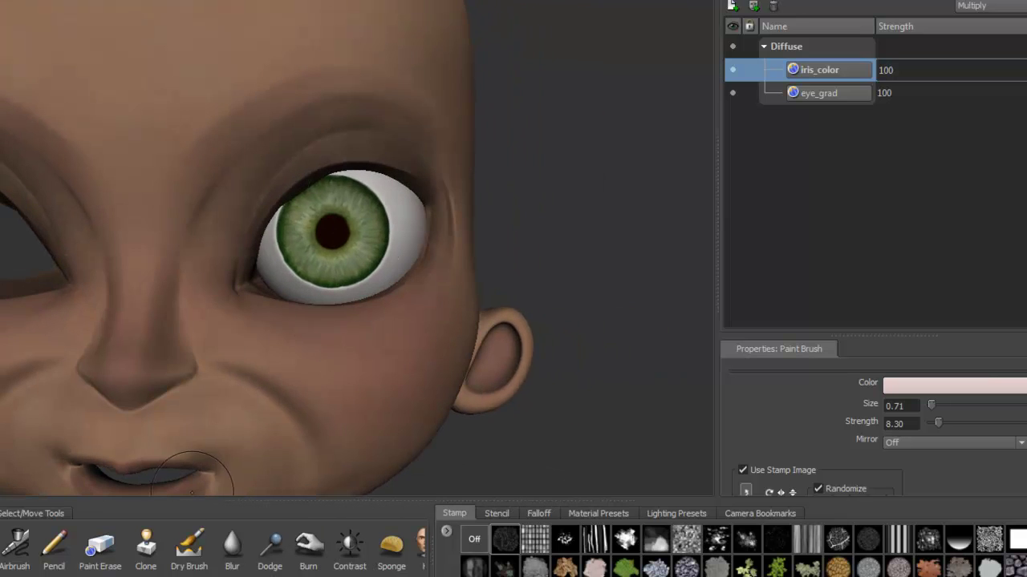
Switch to Maya, select the cornea under eye_rt and examine its shape around the iris
left_click(196, 465)
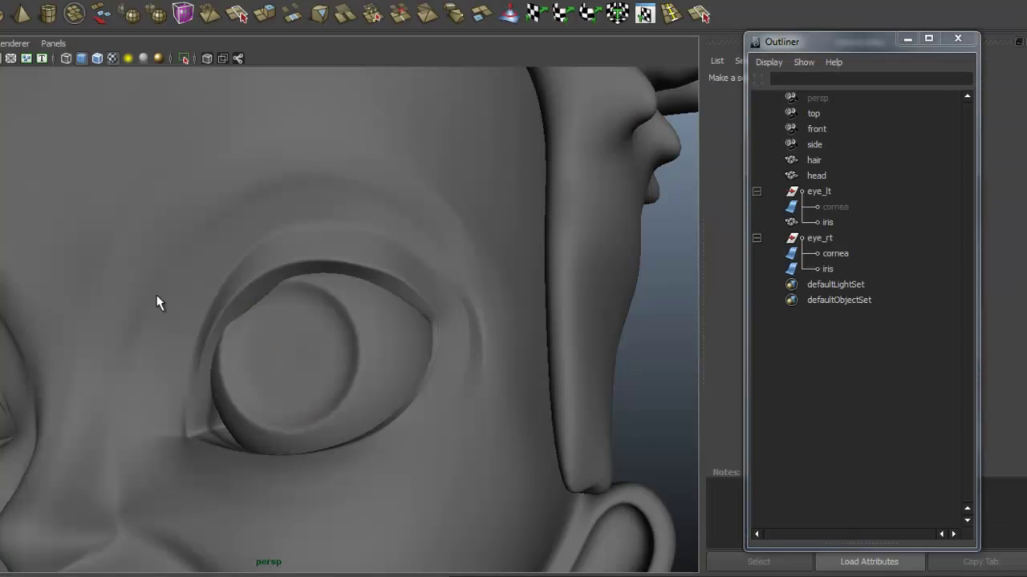
left_click(834, 254)
key("f")
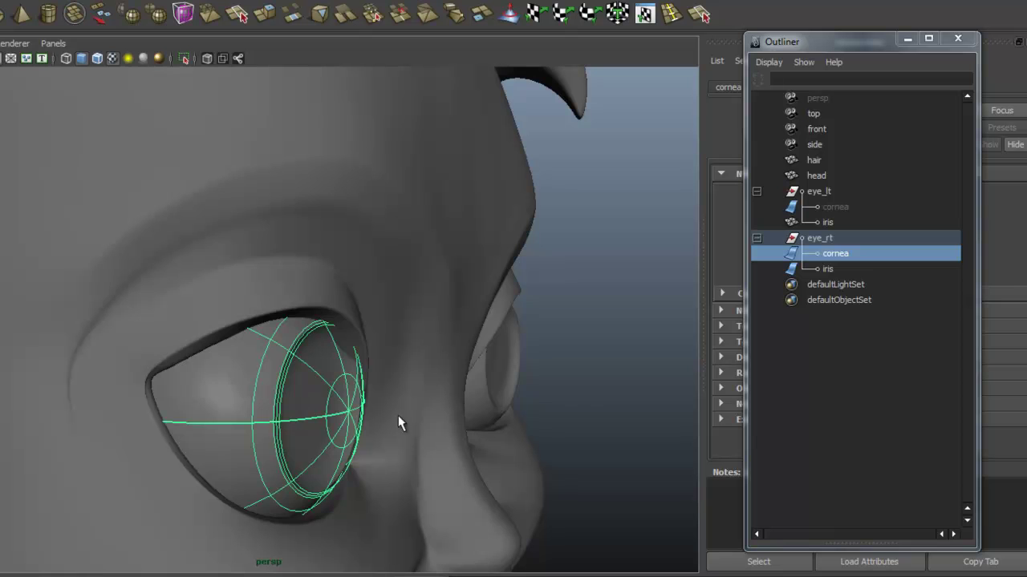
right_click_drag(399, 415, 259, 408, "alt")
left_click_drag(259, 408, 46, 403, "alt")
right_click_drag(222, 433, 302, 419, "alt")
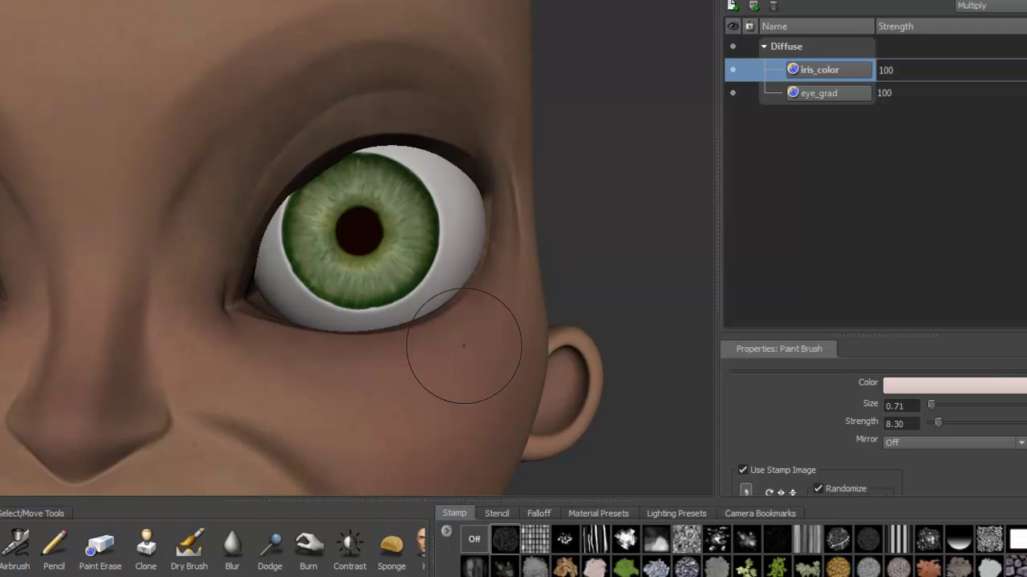
Back in Mudbox, hide and show the iris_color layer to compare the eye with and without the painted iris
left_click_drag(458, 344, 322, 335, "alt")
right_click_drag(322, 335, 309, 328, "alt")
mouse_move(308, 329)
left_mouse_down("alt")
mouse_move(290, 321)
mouse_move(310, 309)
left_mouse_up("alt")
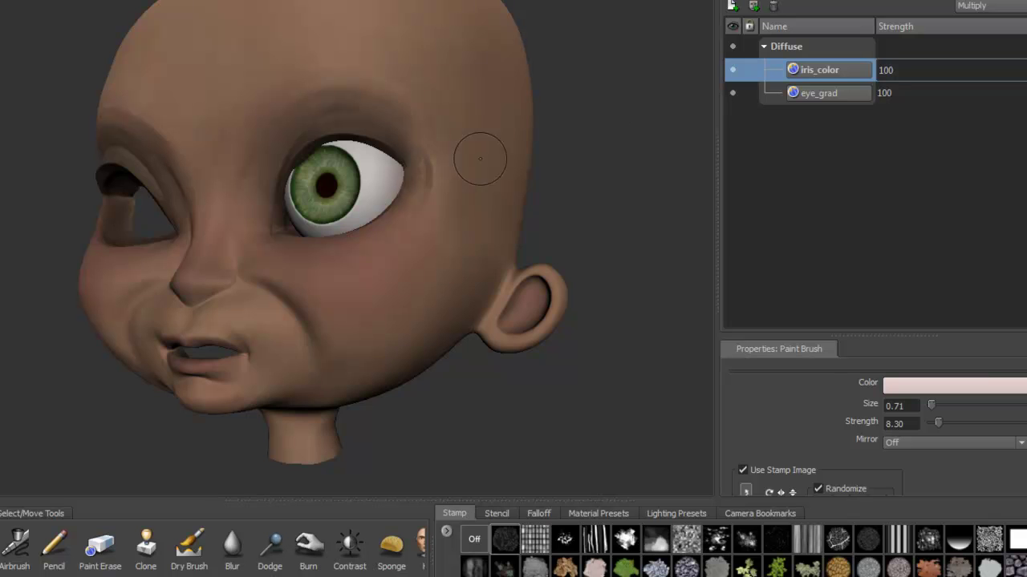
right_click_drag(412, 195, 396, 305, "alt")
left_click_drag(396, 306, 417, 316, "alt")
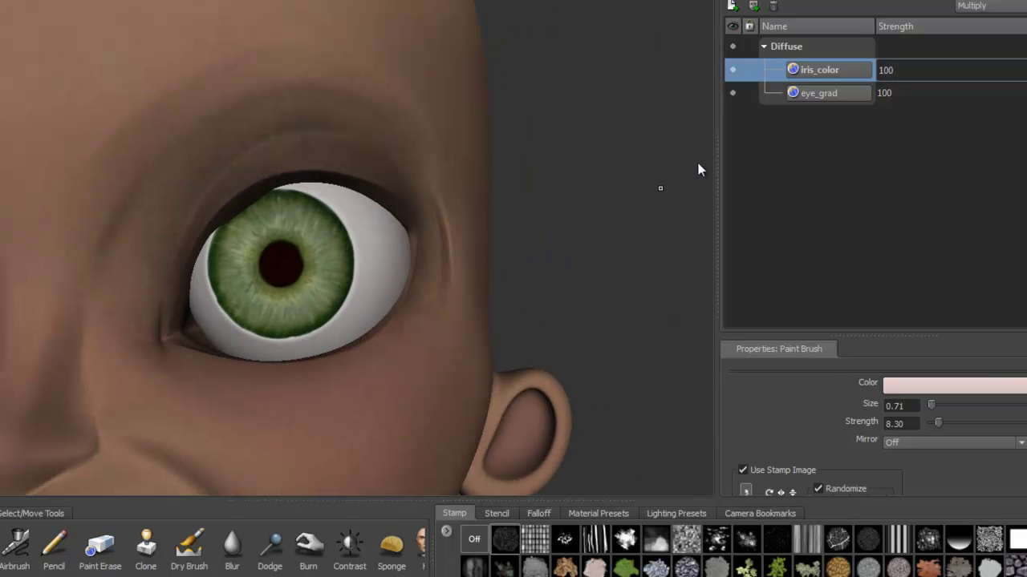
left_click(732, 69)
left_click_drag(693, 109, 670, 158, "alt")
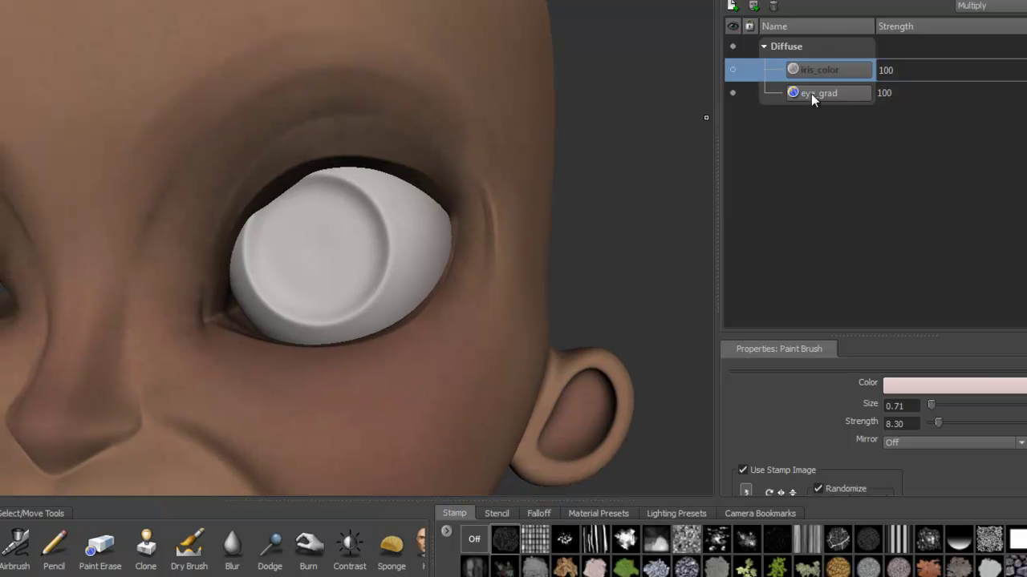
mouse_move(313, 297)
left_mouse_down("alt")
mouse_move(339, 308)
mouse_move(298, 299)
left_mouse_up("alt")
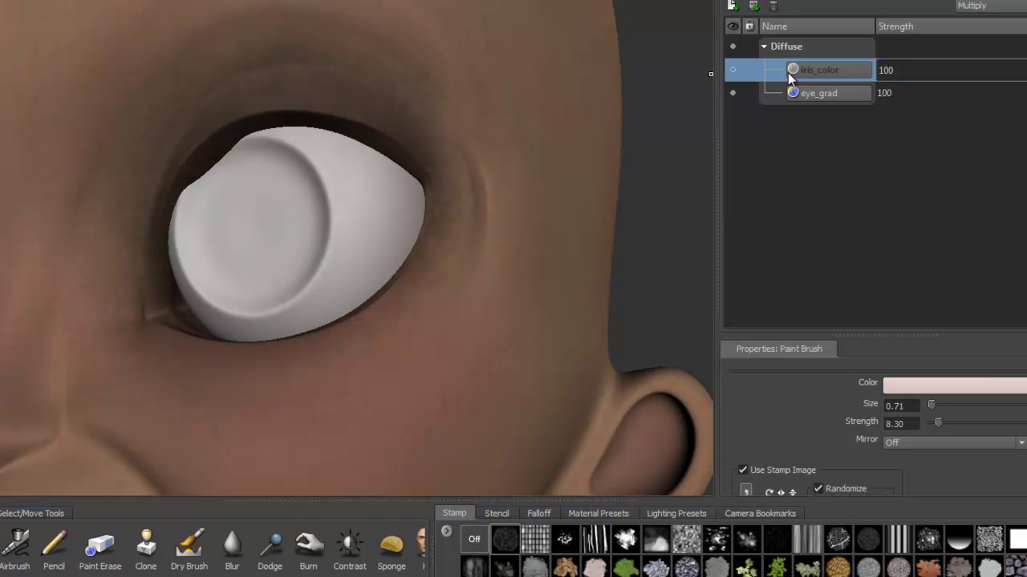
left_click(734, 73)
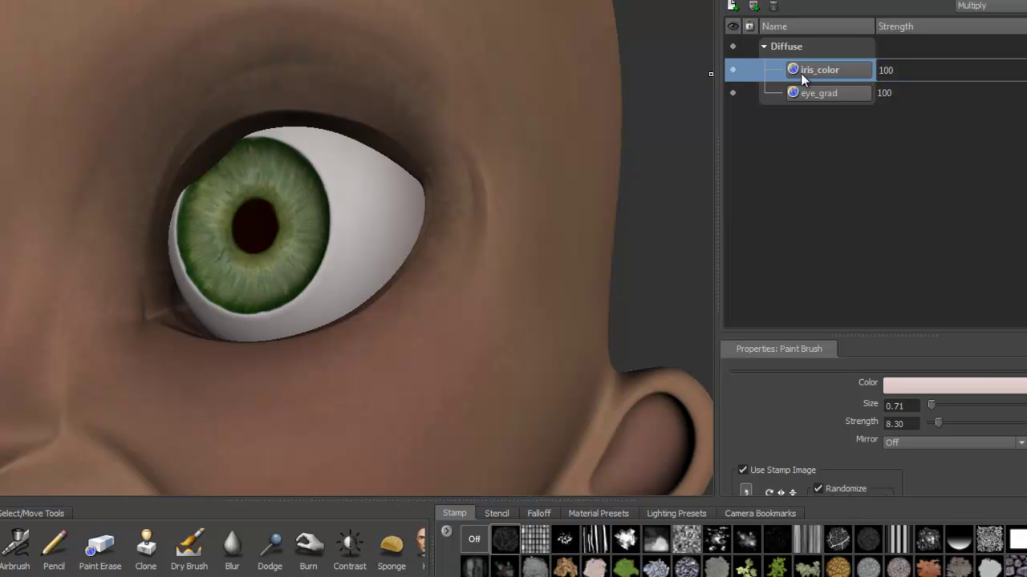
Check the iris_color layer's blend mode, keeping Multiply, and examine the iris from close up and from a distance
left_click(974, 7)
left_click(976, 49)
scroll(338, 279, "up", 3)
left_click_drag(338, 278, 433, 289, "alt")
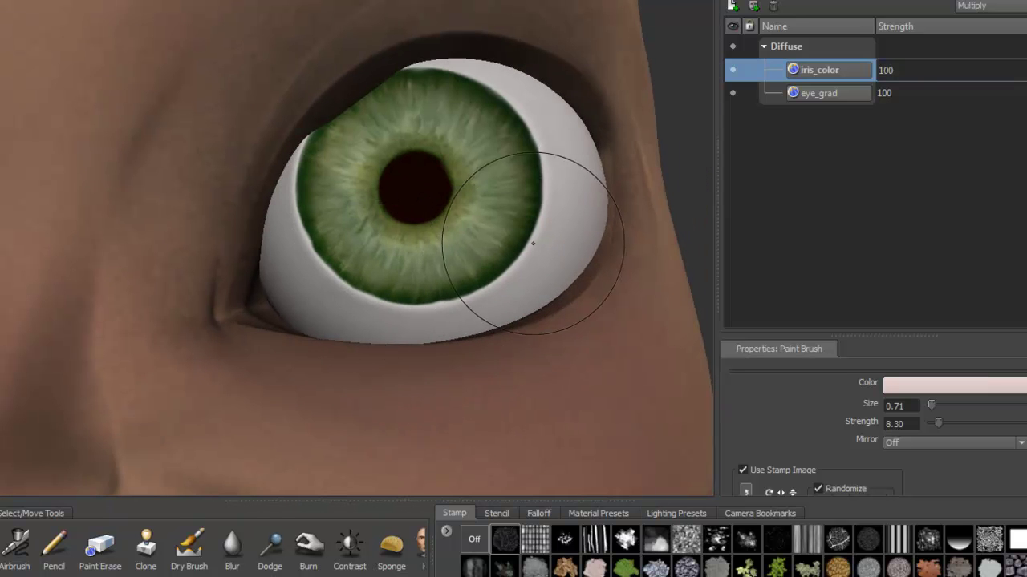
scroll(482, 291, "down", 4)
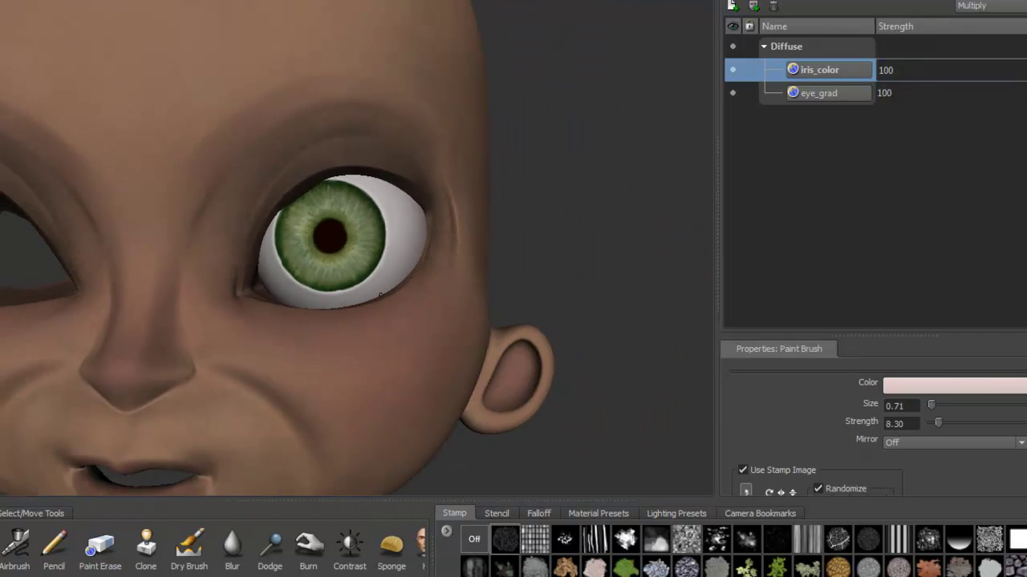
scroll(385, 267, "down", 3)
mouse_move(385, 267)
left_mouse_down("alt")
mouse_move(395, 293)
mouse_move(382, 307)
mouse_move(360, 294)
mouse_move(301, 315)
left_mouse_up("alt")
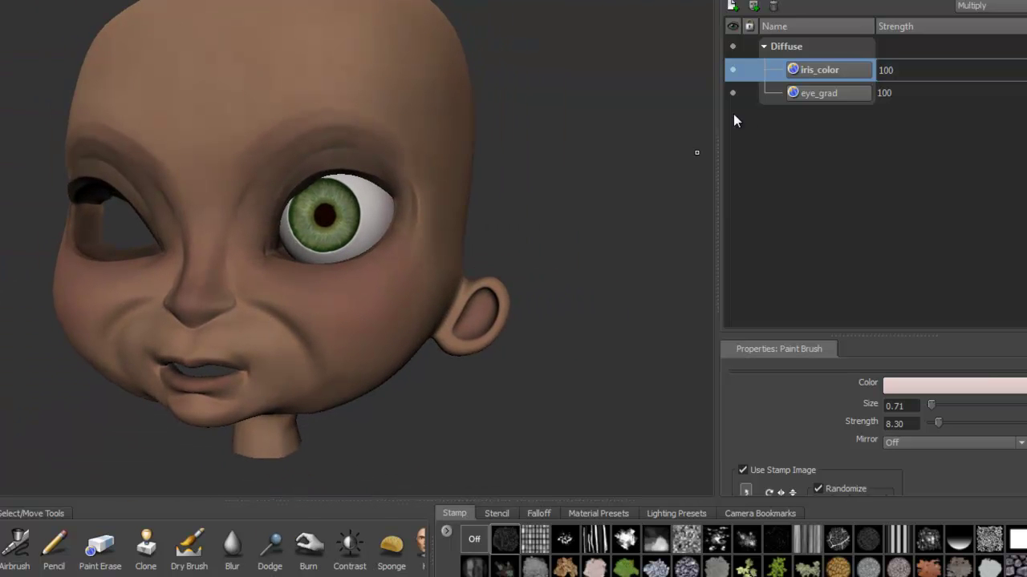
Merge the visible iris_color and eye_grad layers into one diffuse layer and rename it base_color
right_click(842, 70)
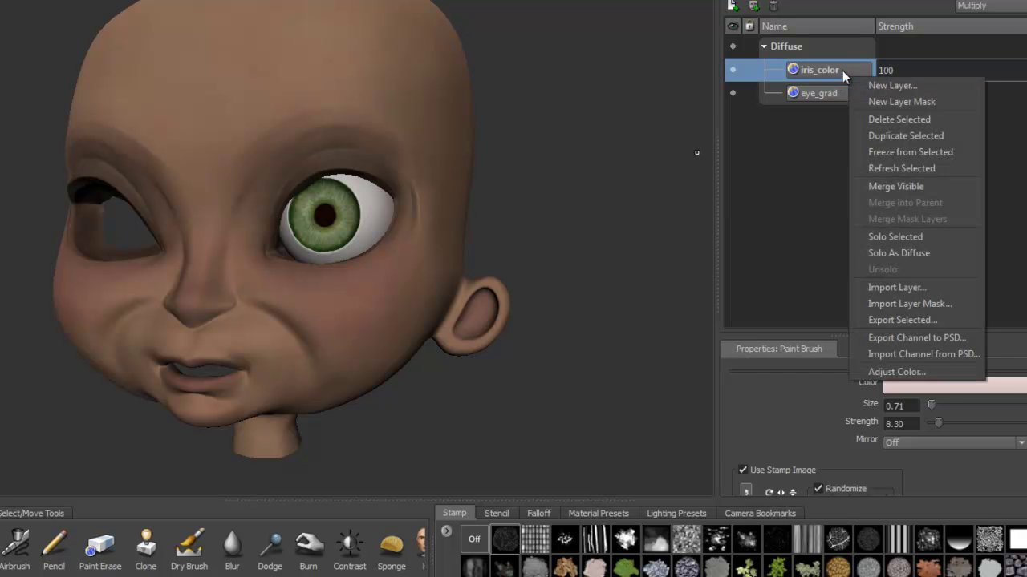
left_click(879, 187)
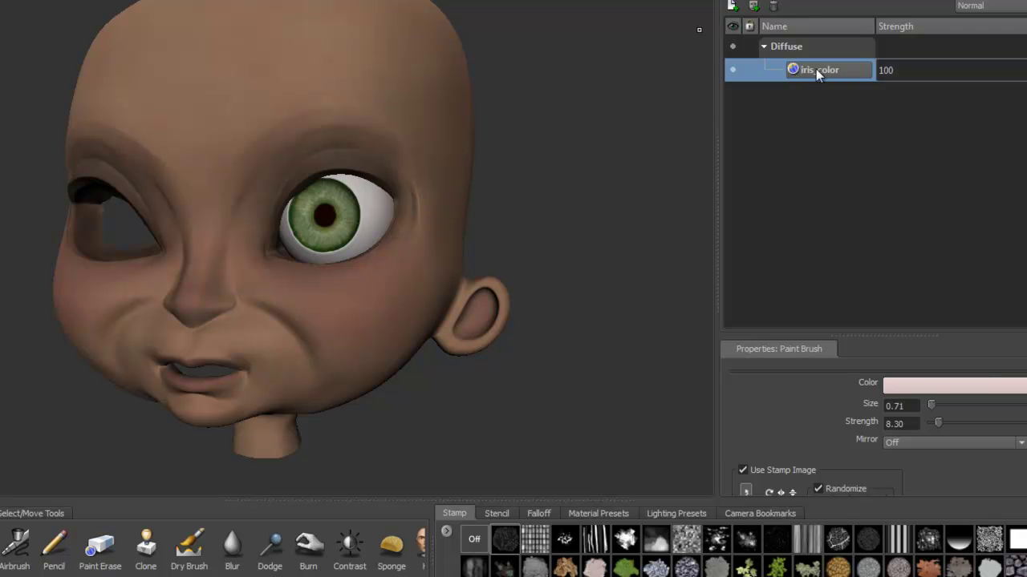
left_click_drag(275, 326, 246, 316, "alt")
right_click_drag(245, 316, 217, 313, "alt")
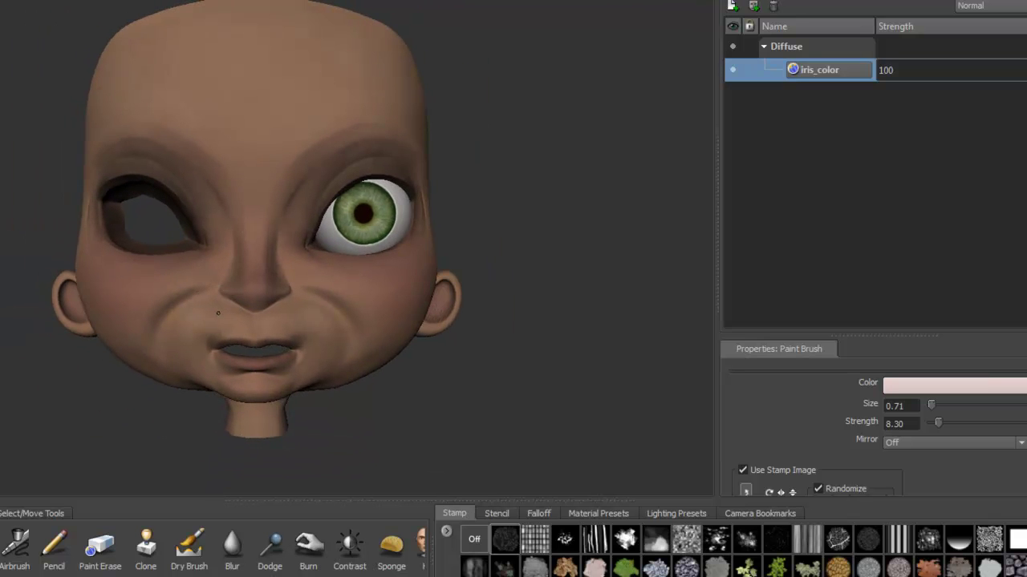
left_click_drag(218, 312, 234, 310, "alt")
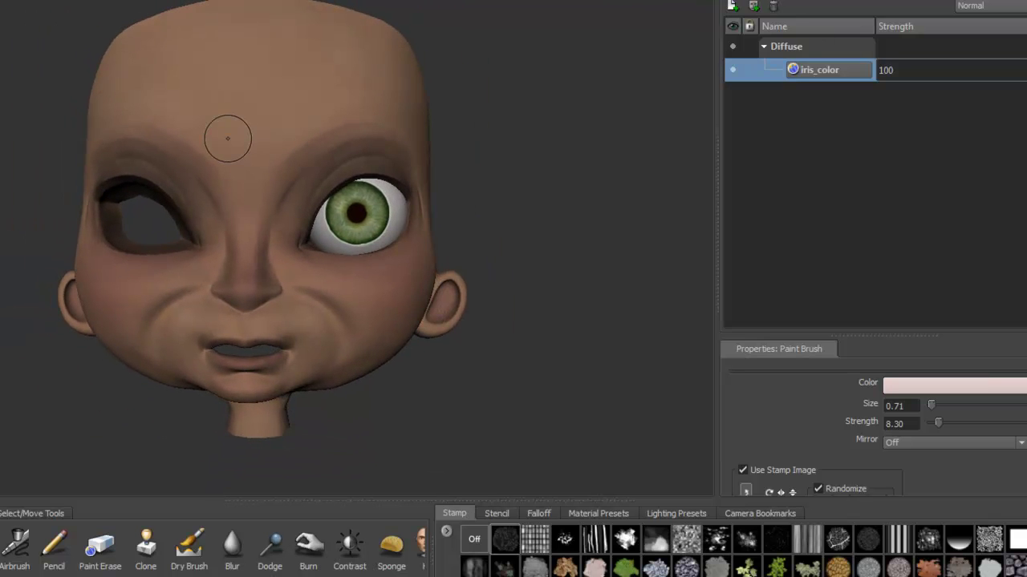
key("o")
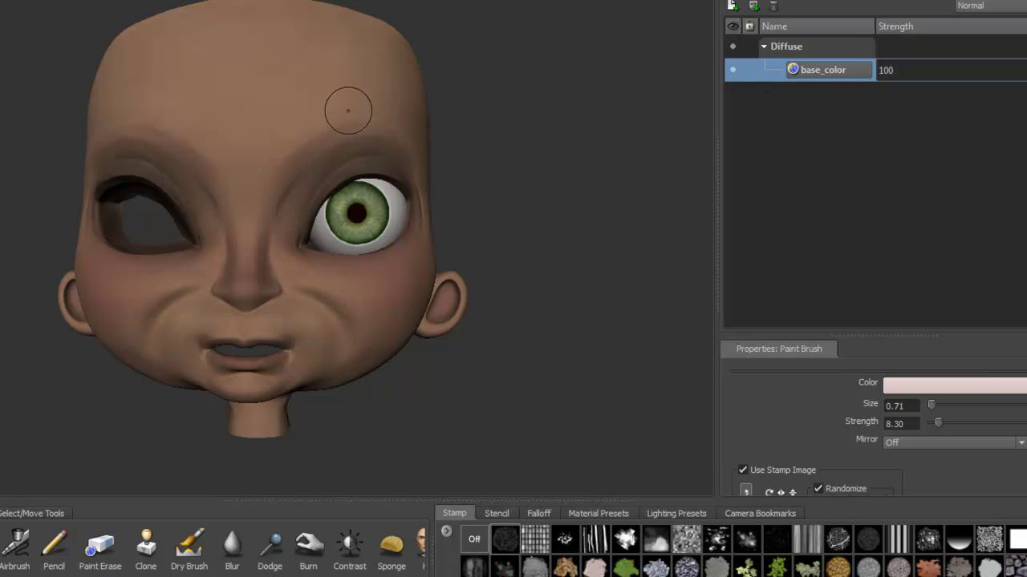
Create a new paint layer in the Specular channel, keeping the default name, size 1024 and Targa [8 bit, RGBA] format
left_click_drag(344, 125, 401, 166, "alt")
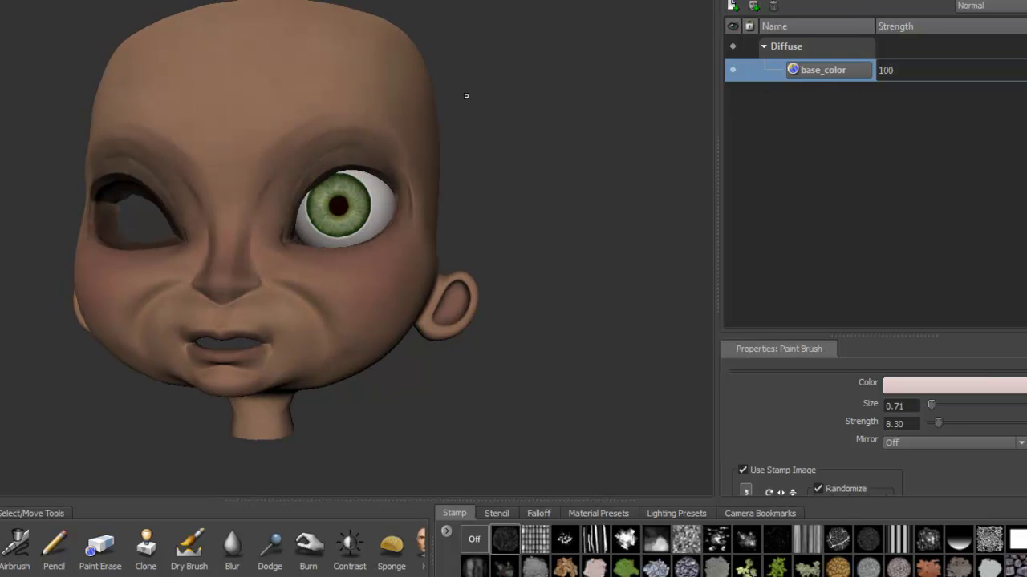
right_click_drag(340, 102, 428, 101, "alt")
left_click_drag(428, 101, 481, 104, "alt")
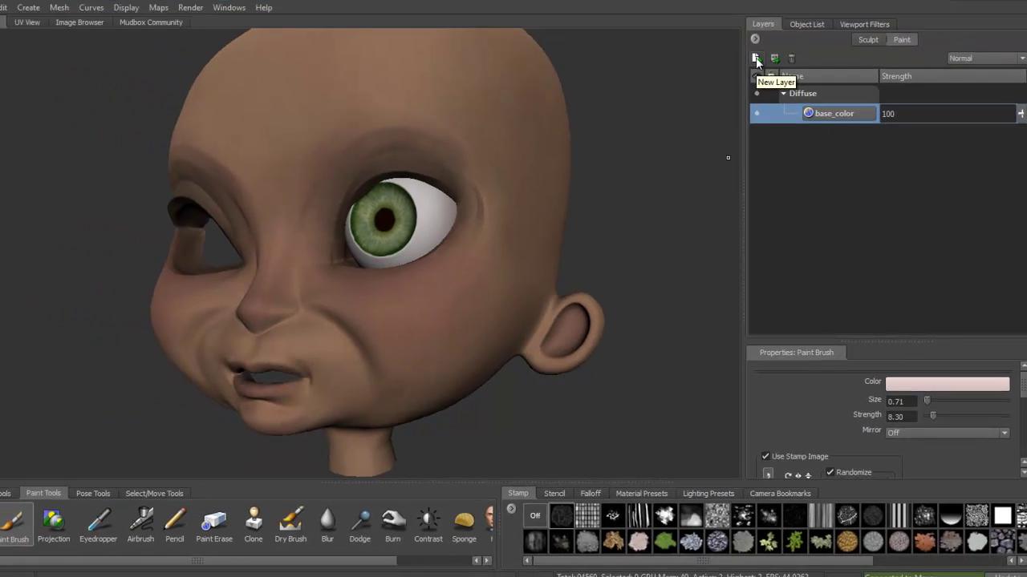
left_click(756, 59)
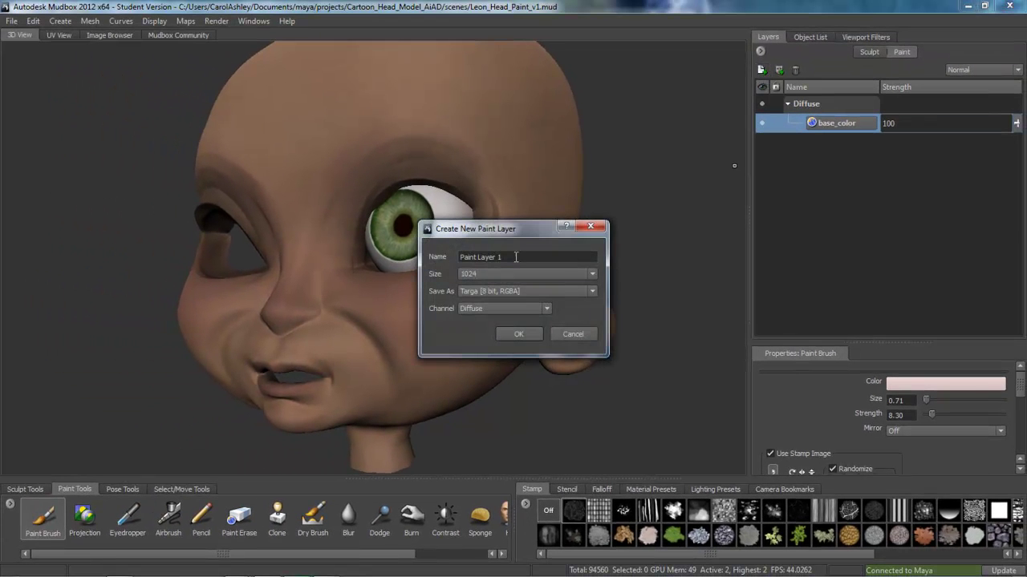
left_click(501, 308)
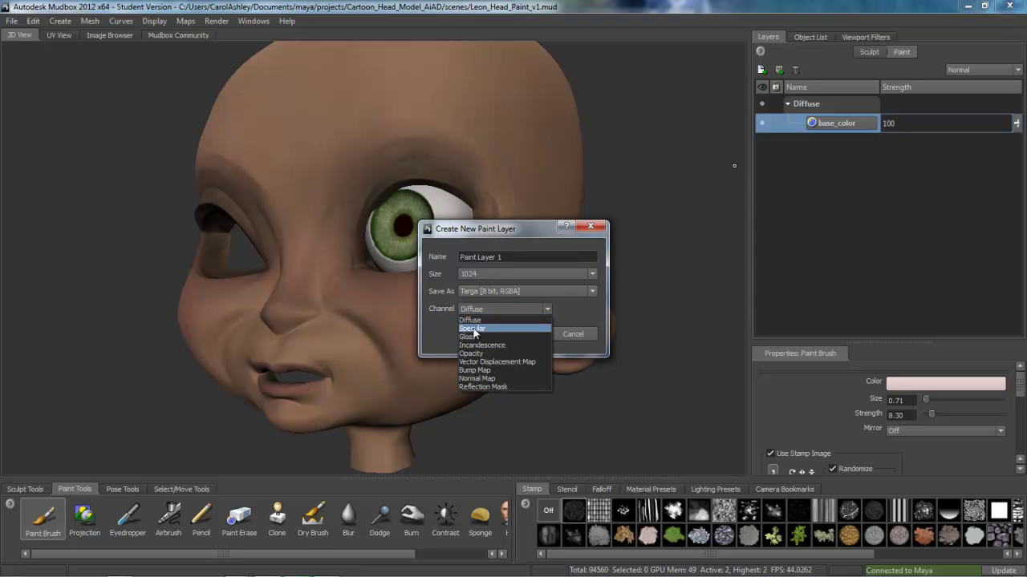
left_click(489, 328)
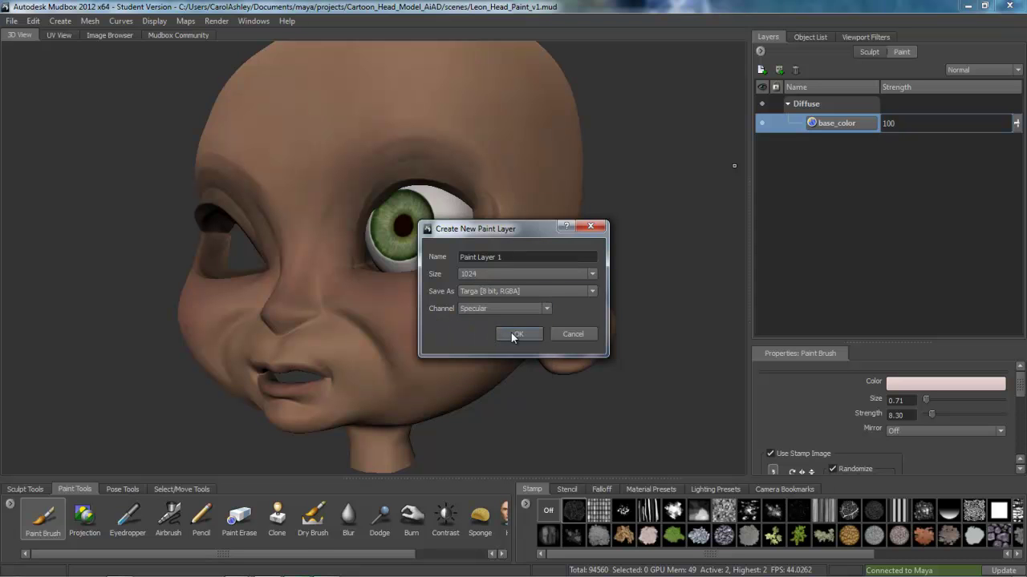
left_click(513, 336)
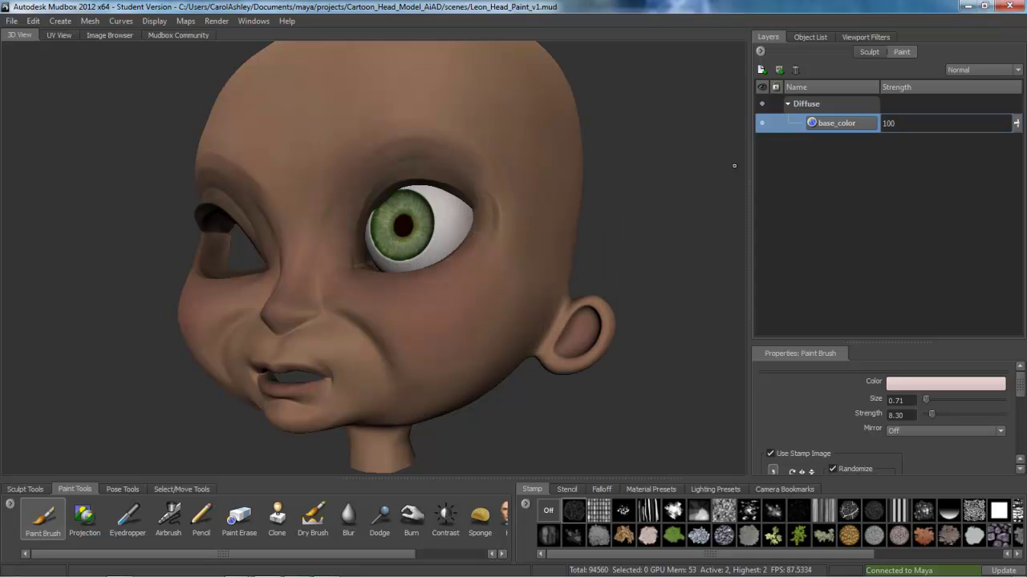
right_click(827, 240)
left_click(824, 232)
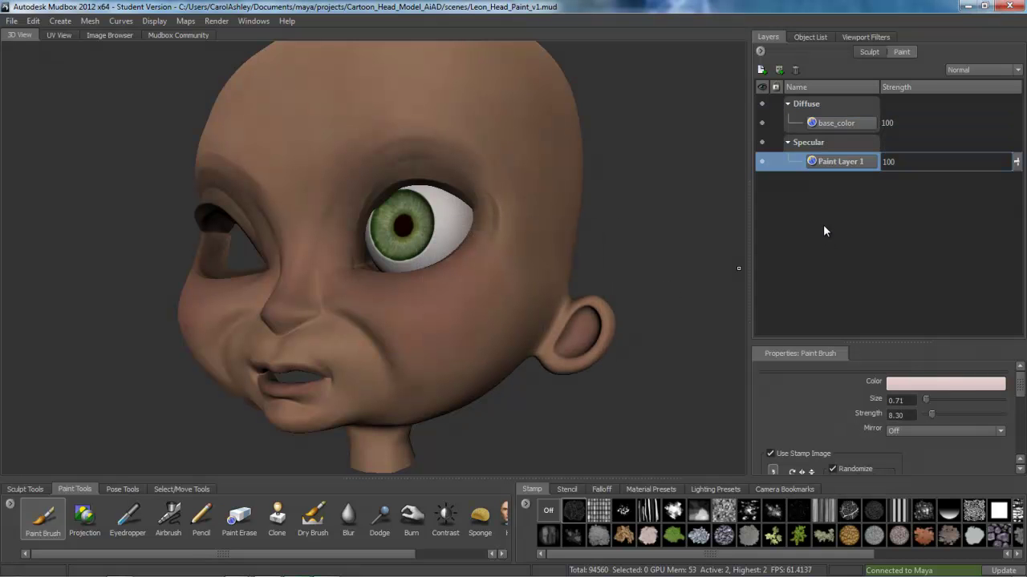
Duplicate the base_color layer and move the copy from the Diffuse channel into the Specular channel
left_click(828, 124)
right_click(828, 123)
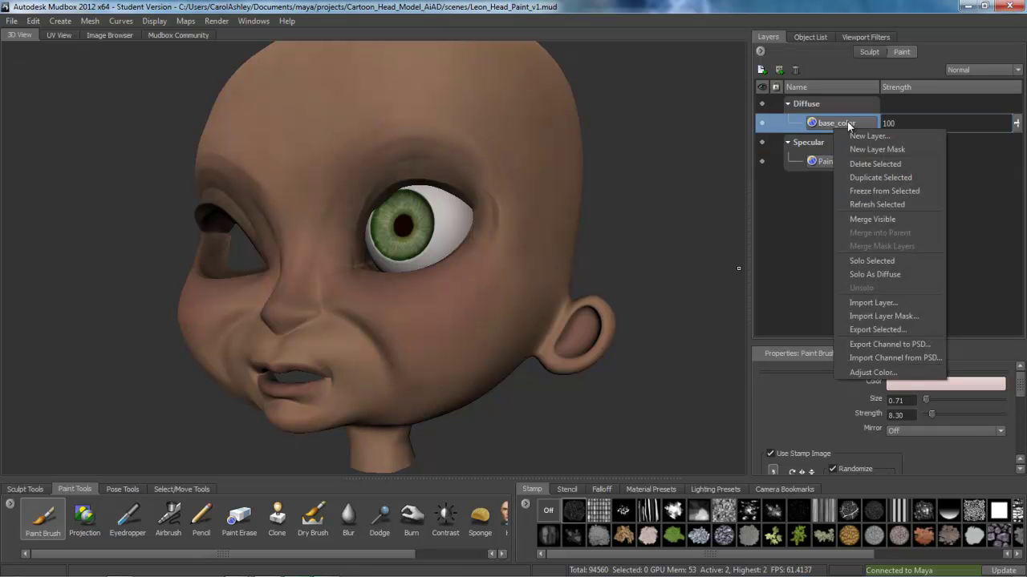
left_click(915, 180)
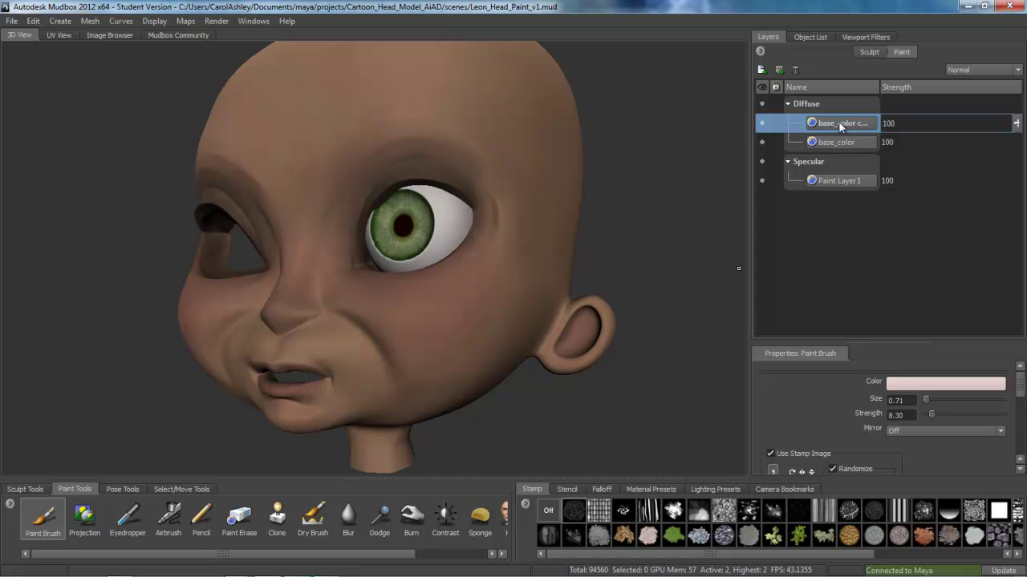
left_click_drag(840, 127, 838, 175)
mouse_move(390, 303)
left_mouse_down("alt")
mouse_move(390, 321)
mouse_move(458, 312)
left_mouse_up("alt")
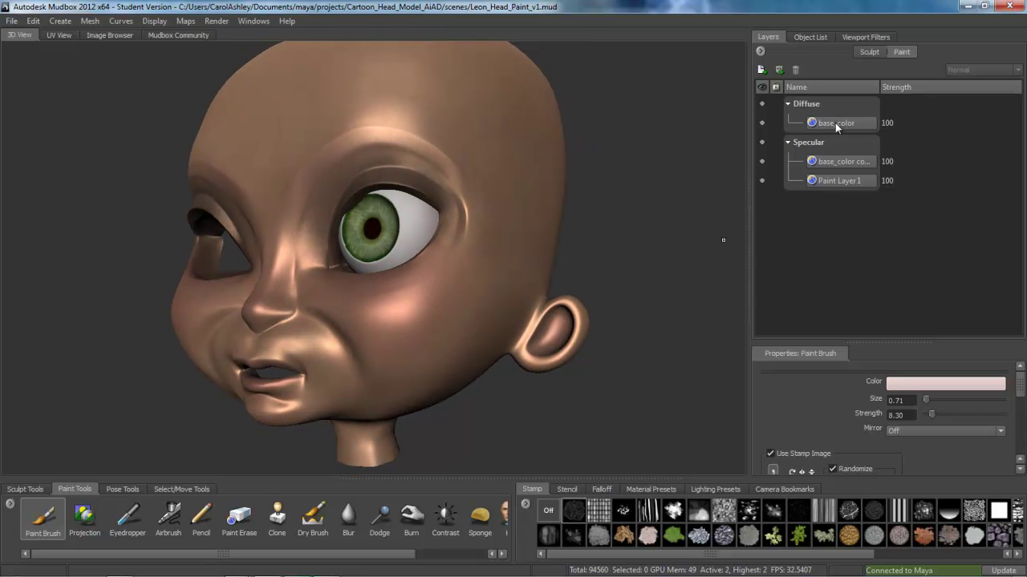
Hide the base_color diffuse layer and create a new paint layer named black in the Diffuse channel
left_click(762, 123)
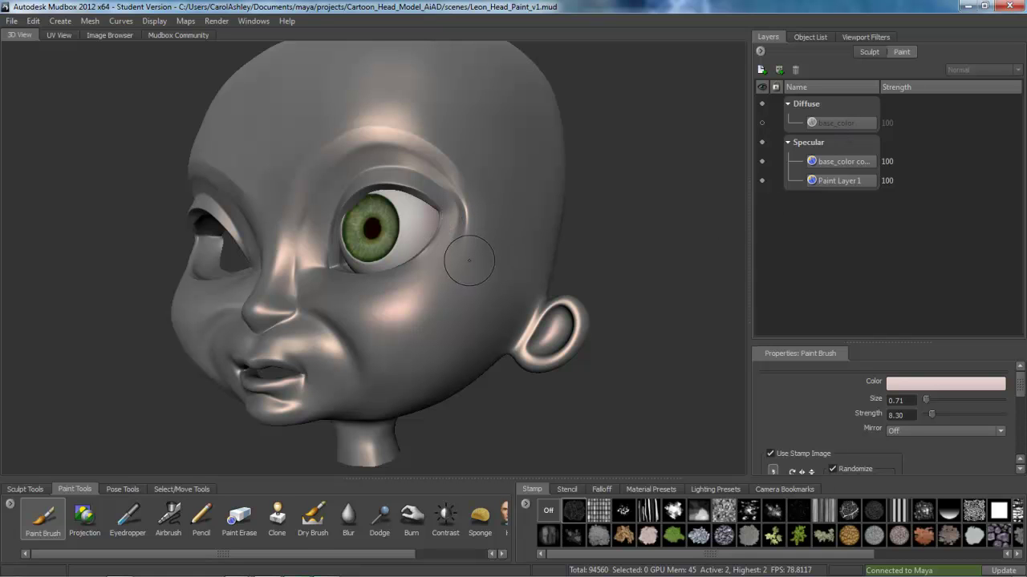
left_click(761, 70)
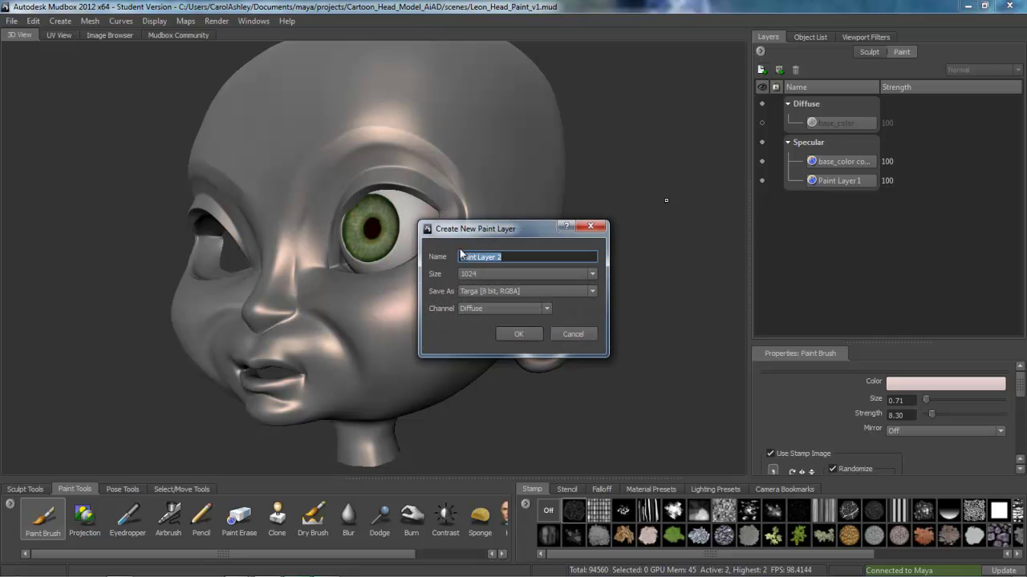
type("black")
key("Return")
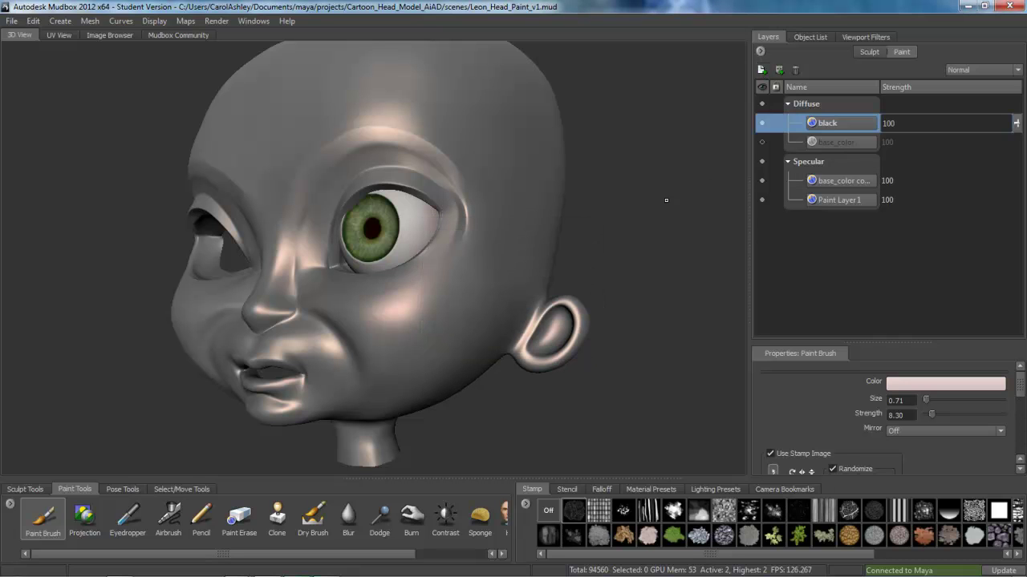
mouse_move(427, 303)
left_mouse_down("alt")
mouse_move(354, 323)
mouse_move(419, 324)
left_mouse_up("alt")
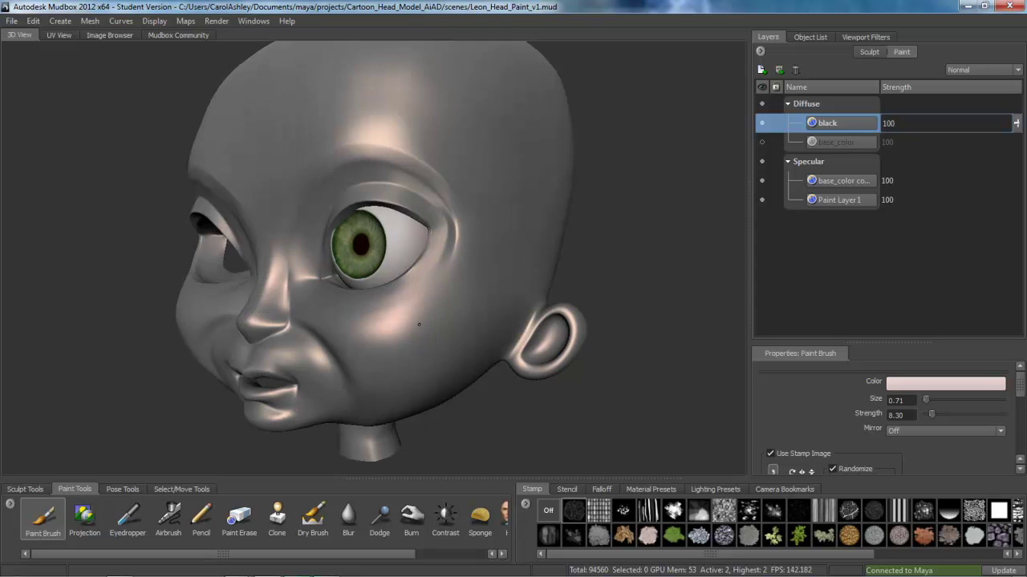
left_click(646, 489)
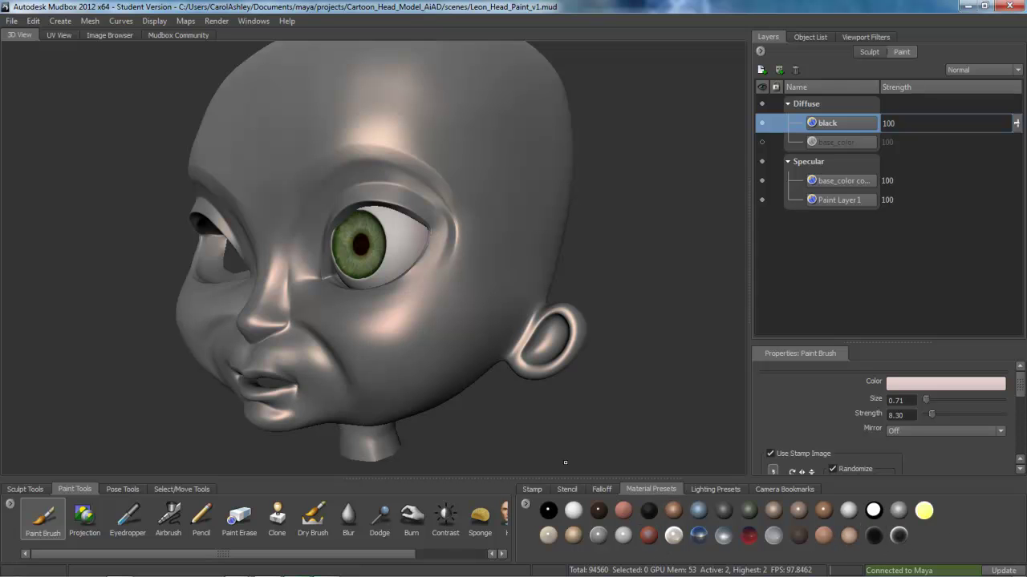
left_click(530, 491)
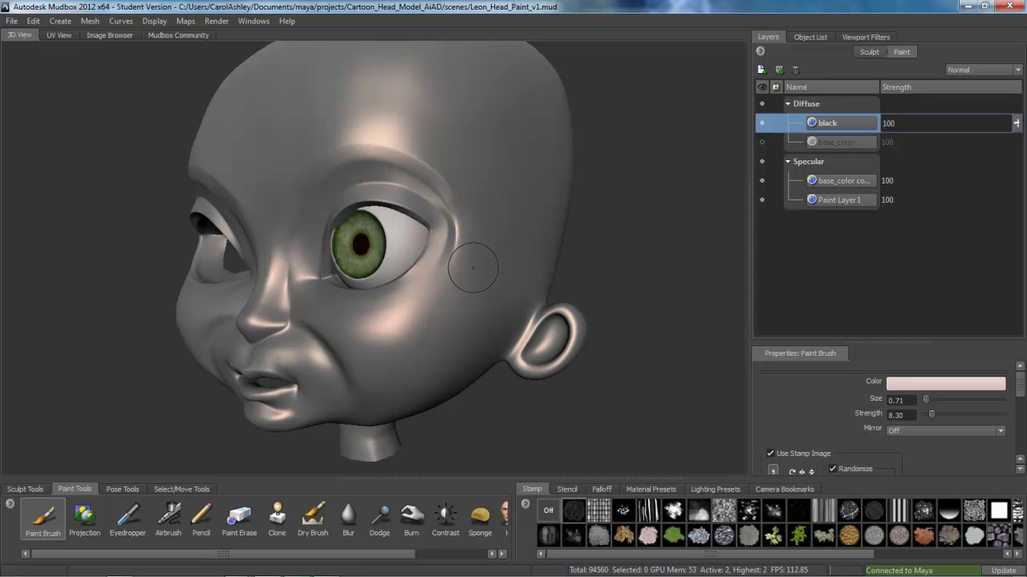
Turn off the stamp image and the stencil for the Paint Brush
left_click_drag(485, 273, 546, 428, "alt")
left_click(549, 513)
left_click(571, 490)
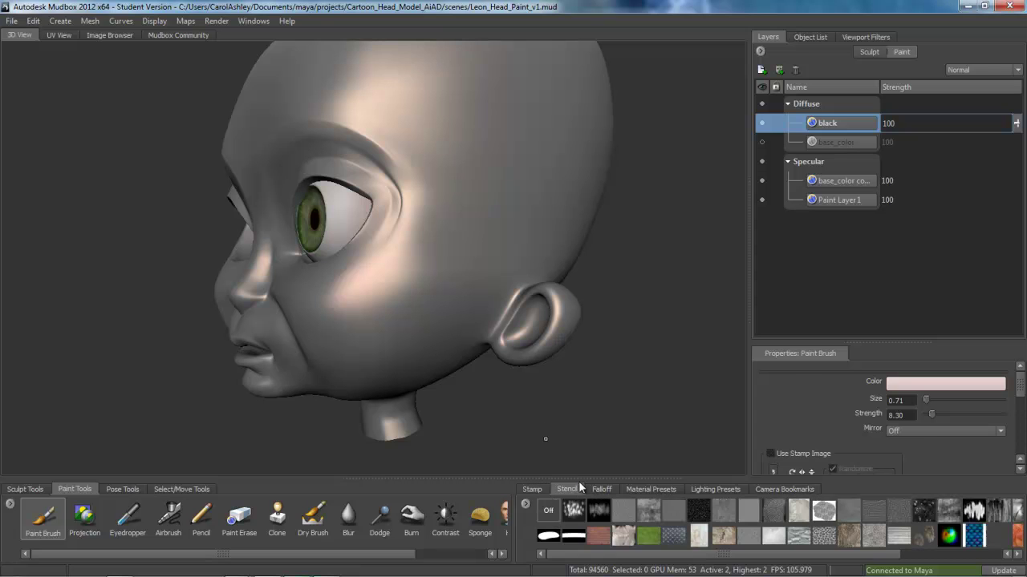
left_click(548, 511)
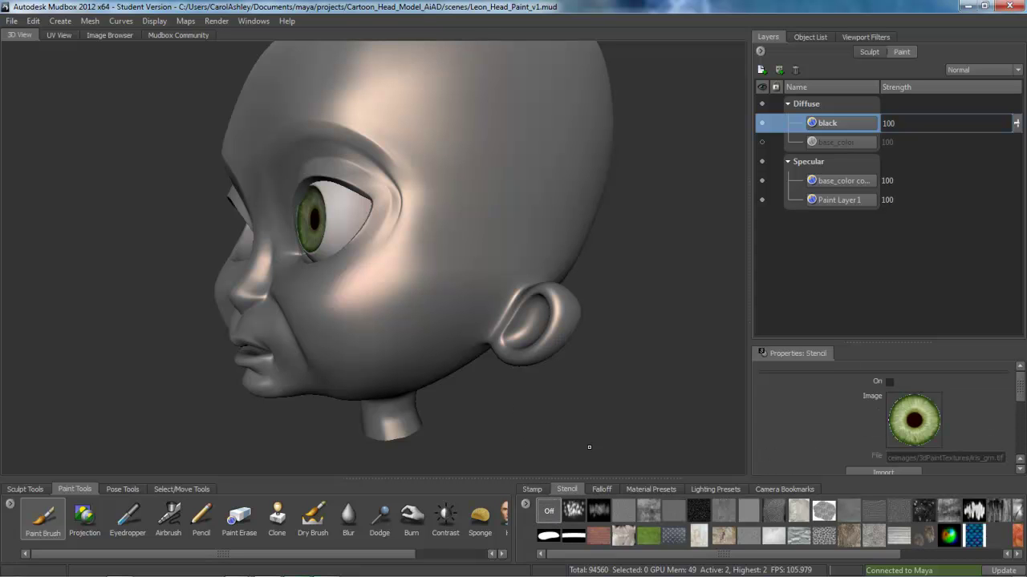
left_click_drag(432, 282, 440, 302, "alt")
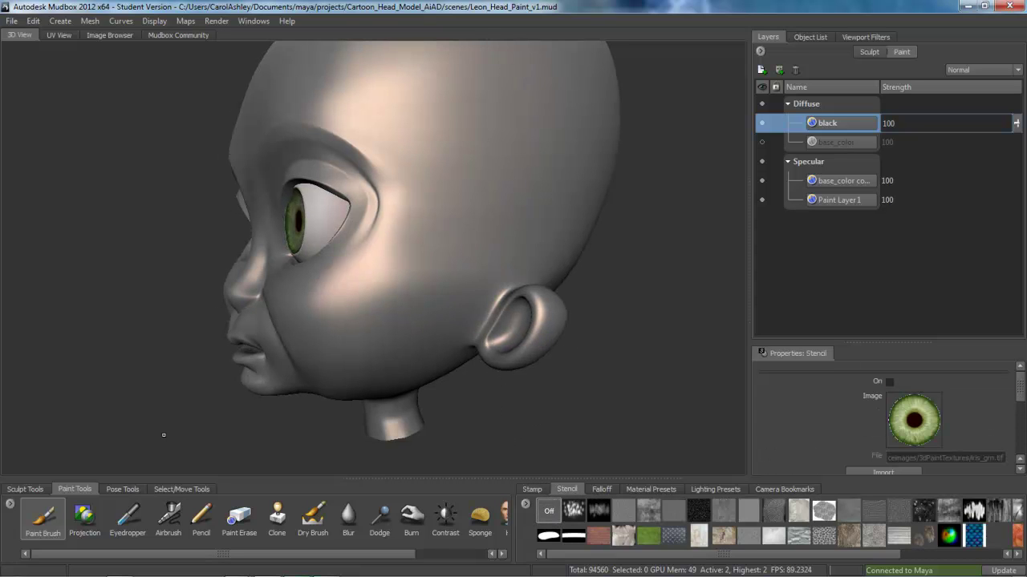
Set the Paint Brush color to black and raise its strength to 100, trying a stroke on the side of the head
left_click(42, 517)
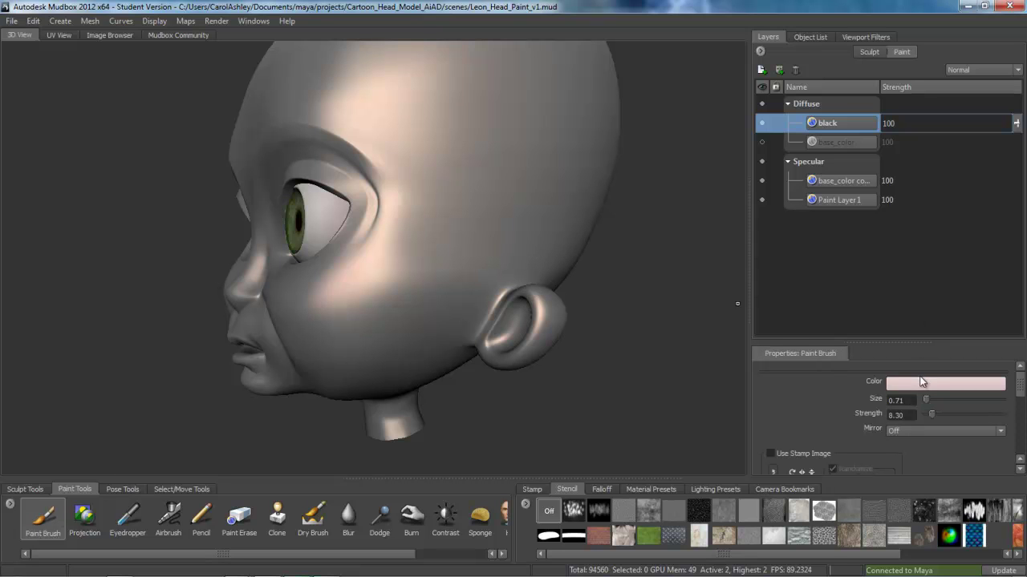
left_click(920, 384)
left_click(819, 303)
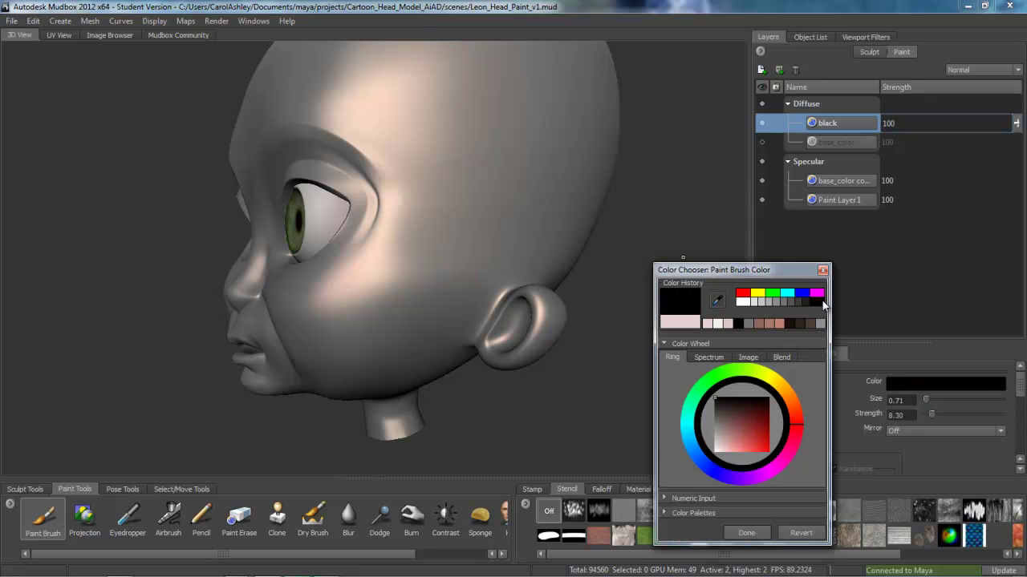
left_click(745, 530)
left_click_drag(550, 222, 623, 243, "alt")
mouse_move(503, 269)
left_mouse_down()
mouse_move(446, 312)
mouse_move(501, 247)
left_mouse_up()
left_click_drag(932, 415, 1003, 414)
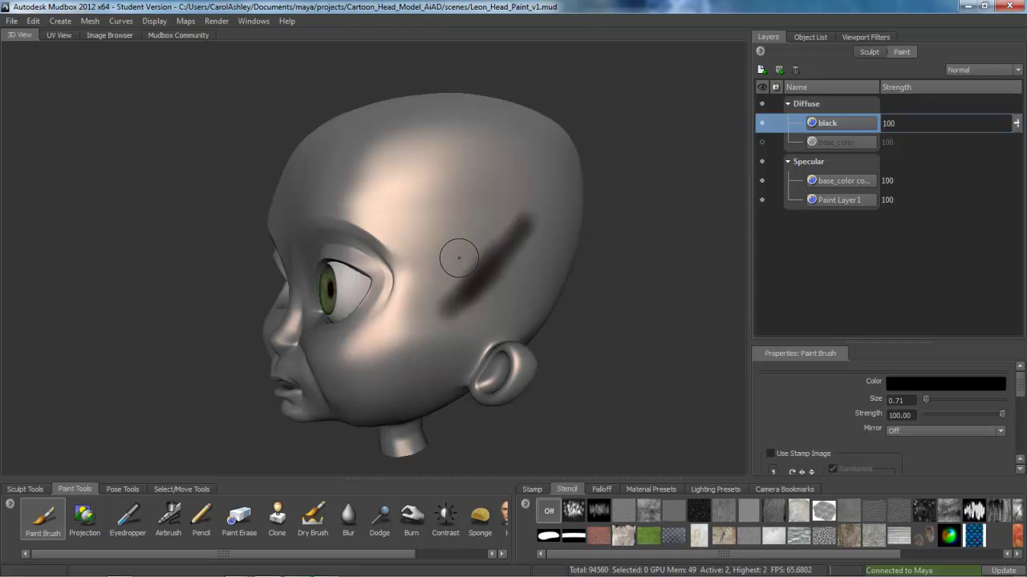
Paint the whole head solid black on the black diffuse layer with a brush size of 4.65
mouse_move(458, 258)
left_mouse_down()
mouse_move(458, 209)
mouse_move(482, 211)
mouse_move(473, 225)
mouse_move(486, 207)
mouse_move(433, 353)
mouse_move(345, 377)
mouse_move(336, 241)
mouse_move(369, 124)
mouse_move(321, 205)
mouse_move(325, 237)
left_mouse_up()
mouse_move(336, 241)
left_mouse_down("alt")
mouse_move(462, 190)
mouse_move(336, 329)
mouse_move(462, 266)
mouse_move(553, 161)
mouse_move(482, 353)
left_mouse_up("alt")
left_click_drag(450, 241, 481, 233, "alt")
mouse_move(522, 161)
left_mouse_down()
mouse_move(482, 239)
mouse_move(481, 369)
mouse_move(377, 449)
left_mouse_up()
mouse_move(417, 321)
left_mouse_down("alt")
mouse_move(465, 321)
mouse_move(428, 362)
mouse_move(328, 291)
mouse_move(305, 300)
mouse_move(398, 267)
mouse_move(337, 241)
mouse_move(385, 208)
mouse_move(361, 337)
mouse_move(280, 371)
mouse_move(377, 401)
mouse_move(337, 305)
mouse_move(411, 213)
left_mouse_up("alt")
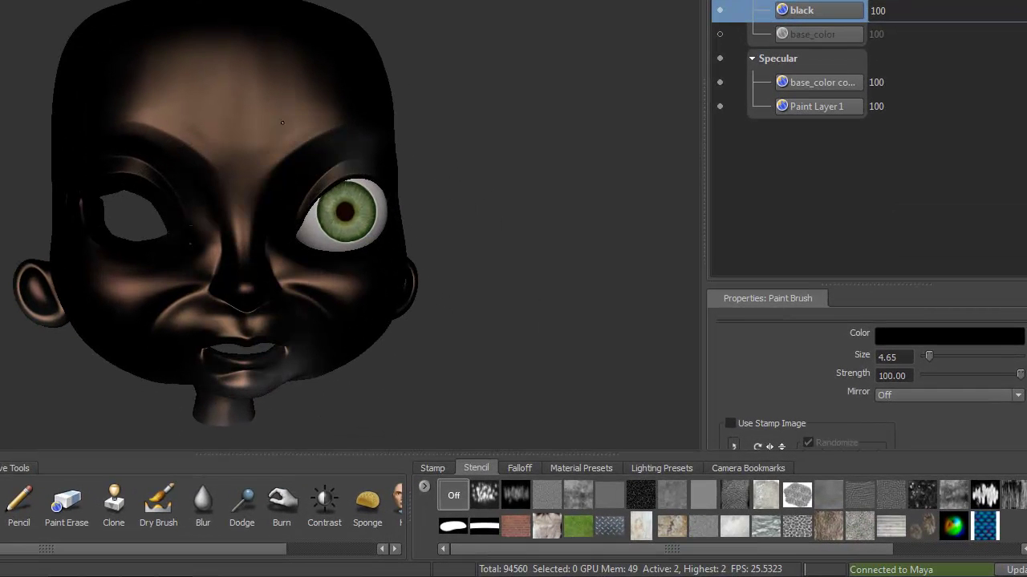
left_click_drag(282, 123, 353, 160)
mouse_move(285, 354)
middle_mouse_down("alt")
mouse_move(350, 282)
mouse_move(251, 262)
middle_mouse_up("alt")
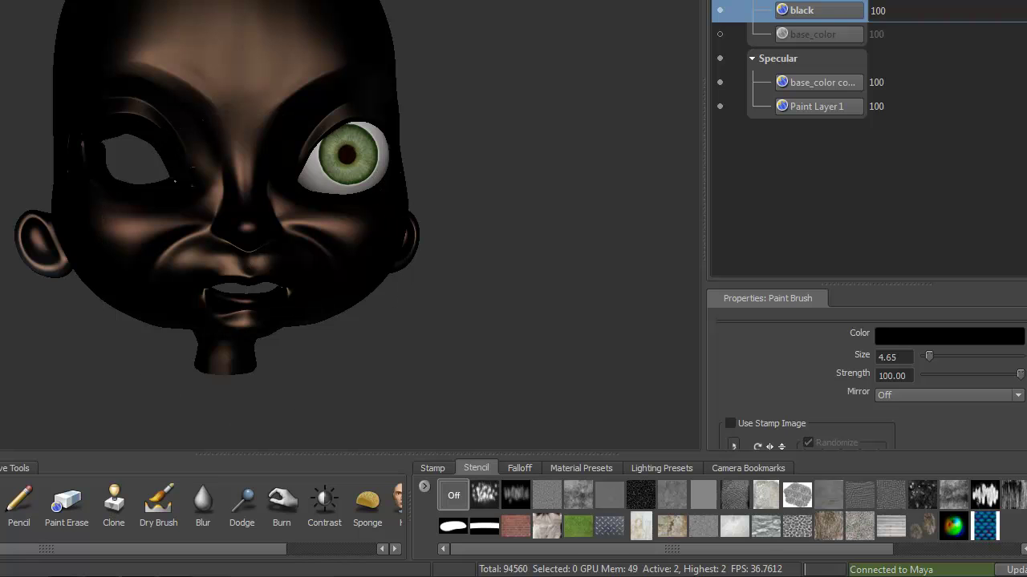
left_click_drag(674, 188, 597, 190, "alt")
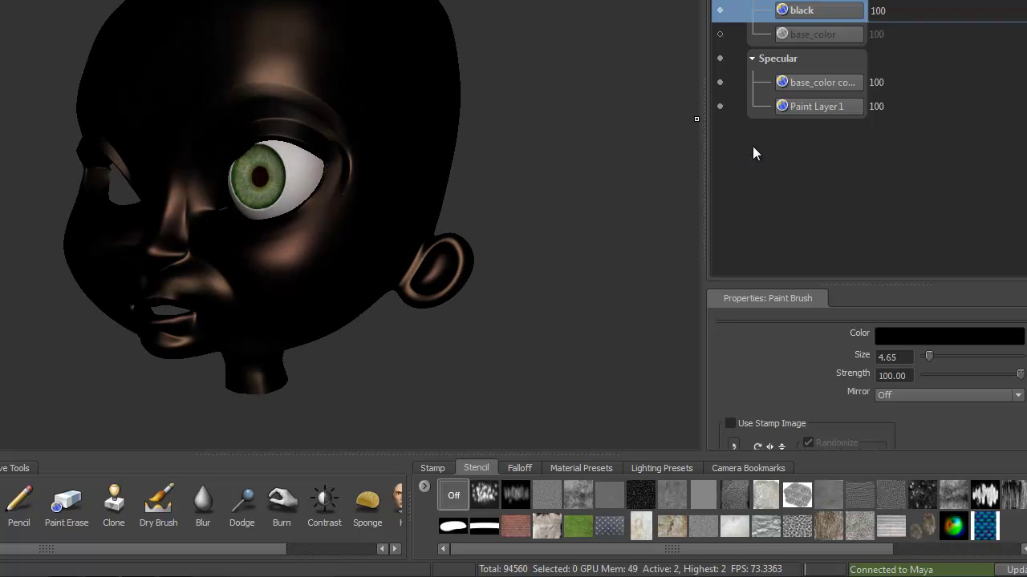
Hide both specular layers and check the head from all sides for spots missed by the black paint
left_click(719, 107)
left_click(719, 83)
left_click_drag(696, 119, 290, 187, "alt")
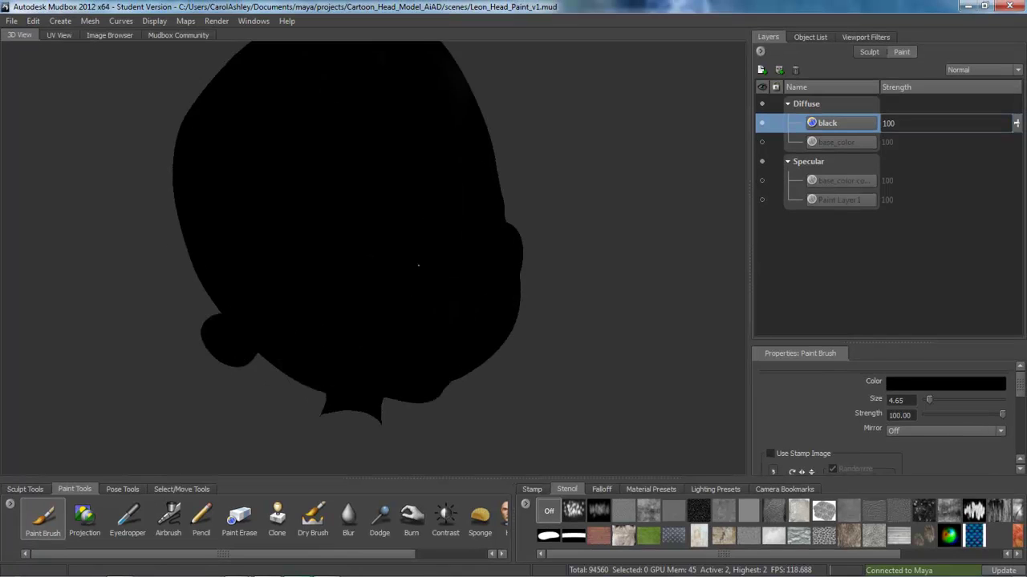
left_click_drag(418, 265, 321, 320, "alt")
left_click_drag(340, 165, 417, 272, "alt")
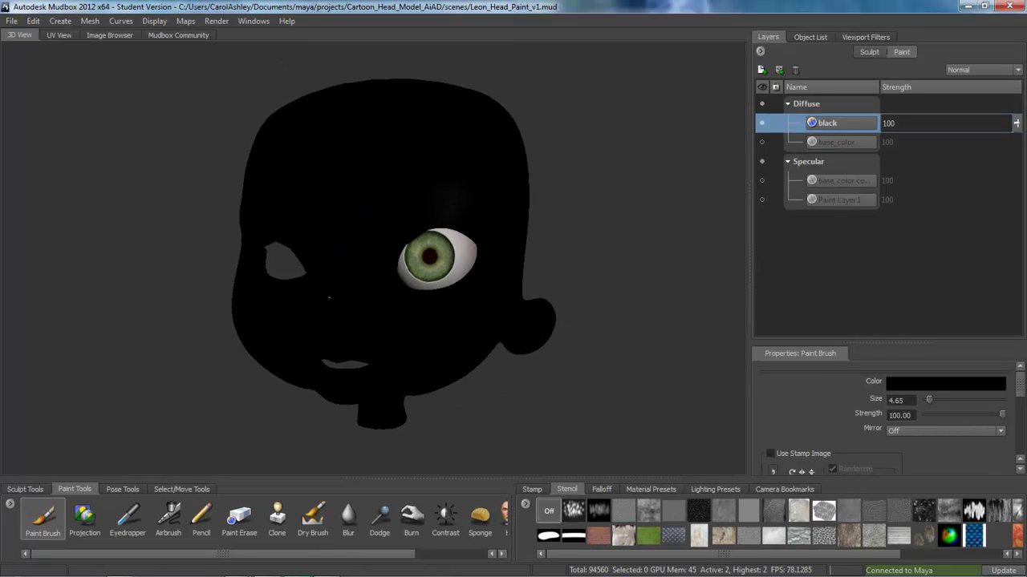
mouse_move(341, 297)
left_mouse_down("alt")
mouse_move(304, 300)
mouse_move(321, 287)
mouse_move(349, 293)
left_mouse_up("alt")
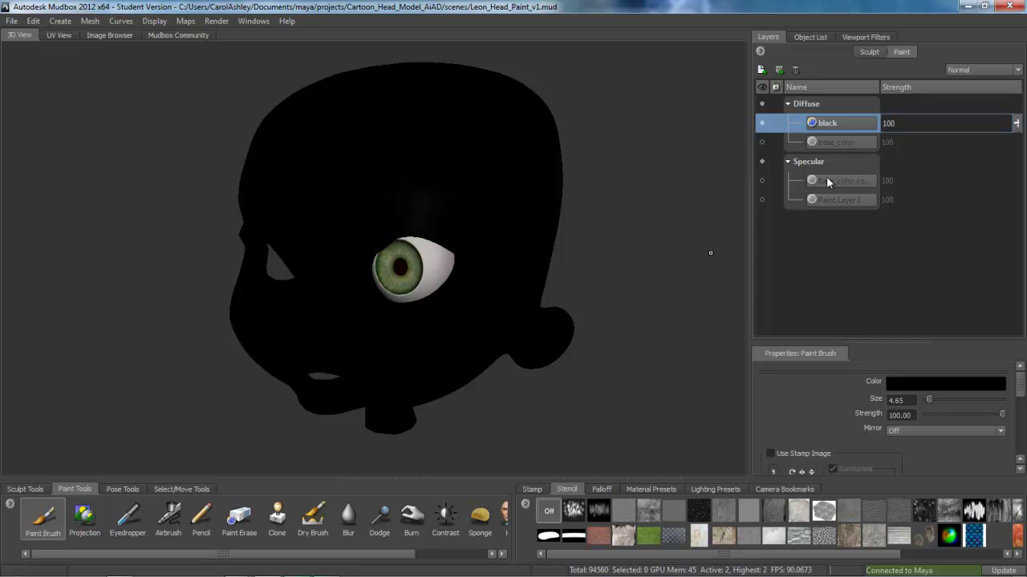
Show the base_color copy layer in the Specular channel and rename it base_spec
left_click(762, 181)
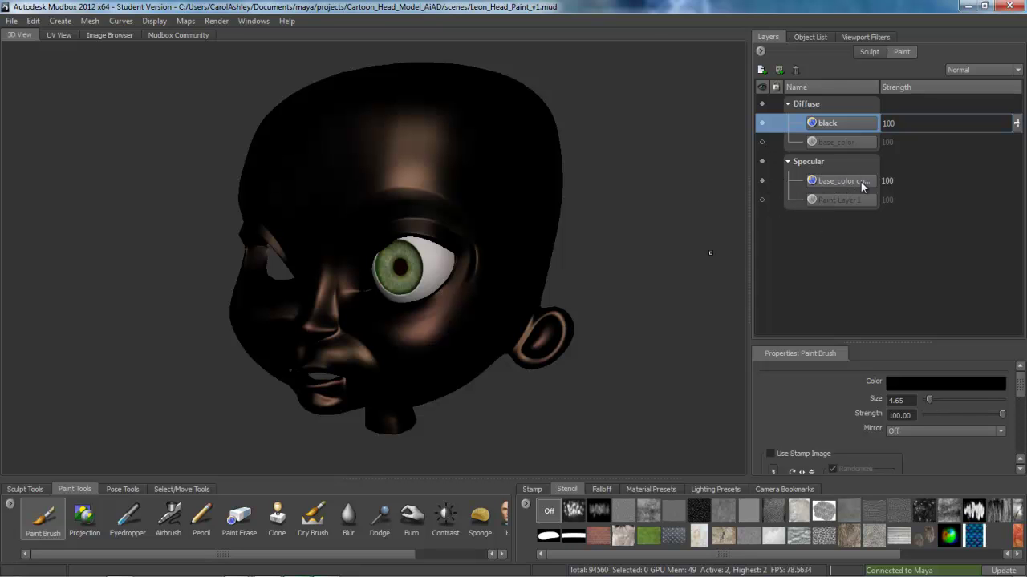
double_click(848, 179)
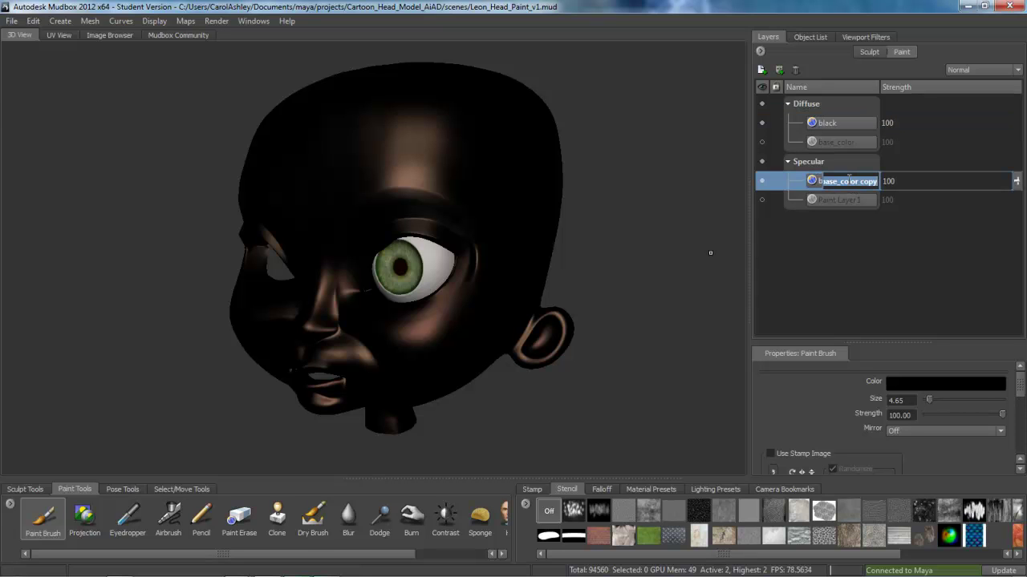
type("base_spec")
key("Return")
Start an Adjust Color operation on the base_spec layer and set its saturation to -100
right_click(848, 179)
left_click(892, 427)
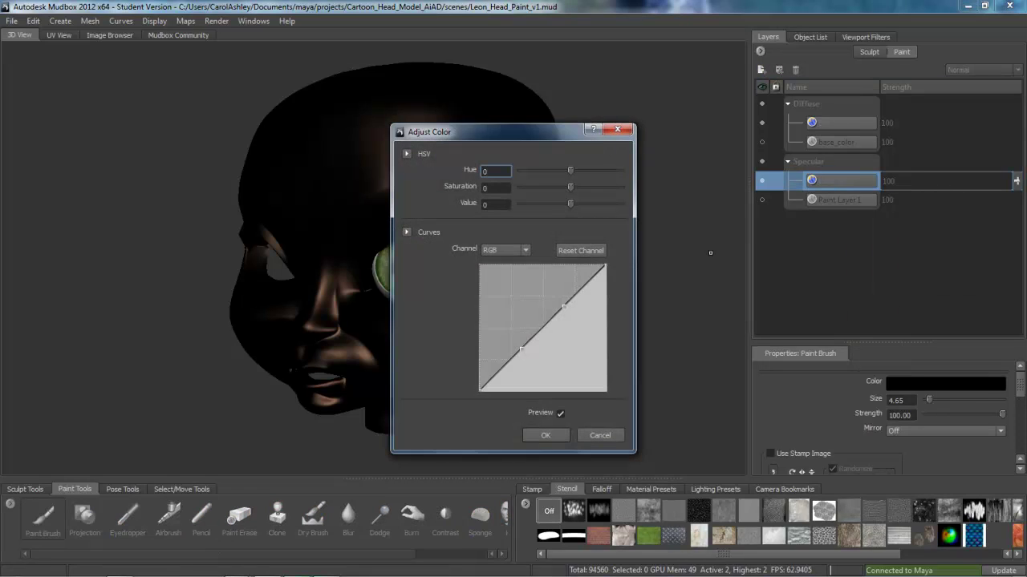
left_click_drag(523, 132, 780, 139)
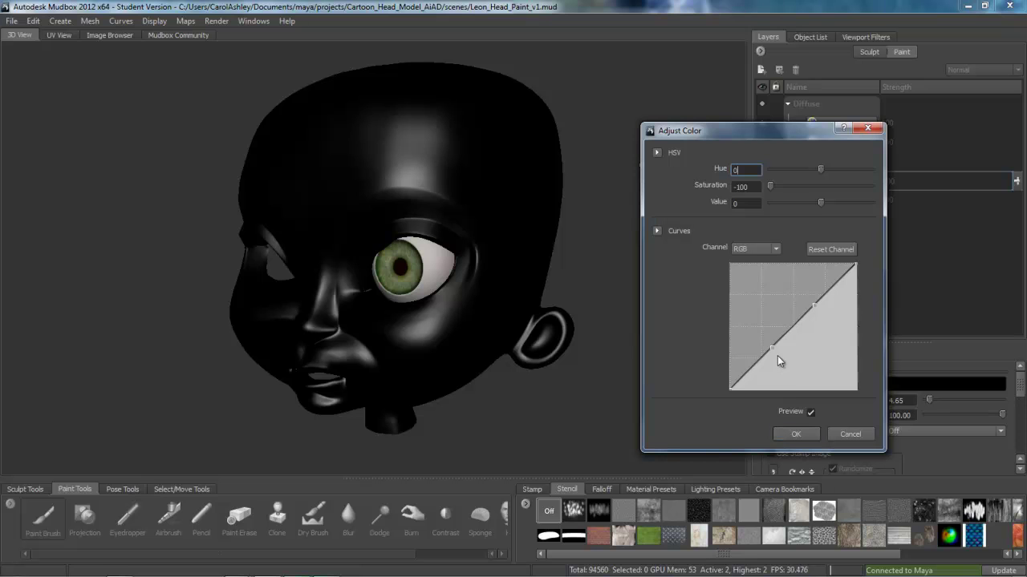
Darken base_spec by bending the Value channel curve well below the diagonal, and apply the color adjustment
mouse_move(770, 348)
left_mouse_down()
mouse_move(775, 382)
mouse_move(766, 361)
left_mouse_up()
left_click(753, 295)
left_click_drag(782, 388, 785, 387)
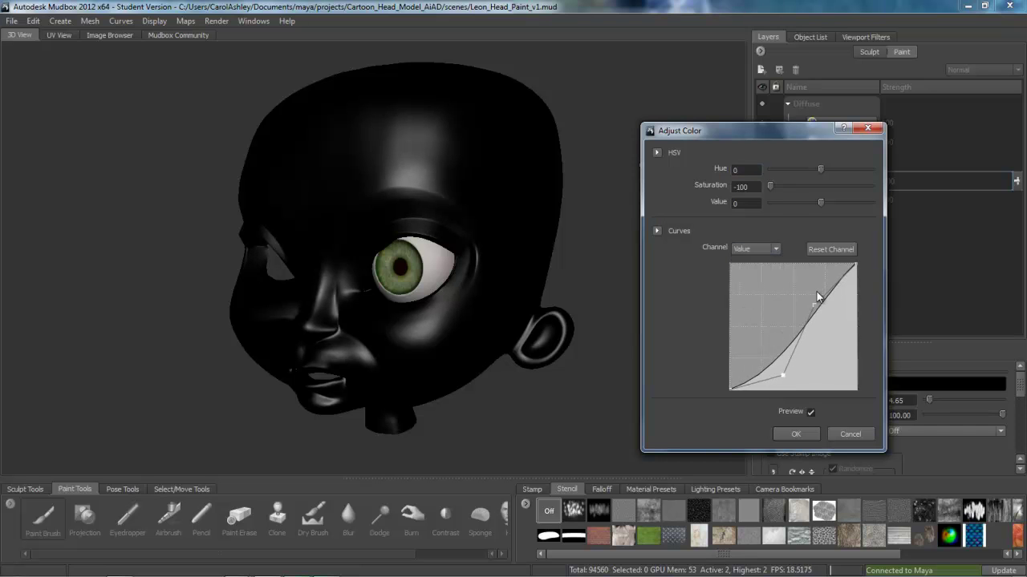
left_click_drag(825, 294, 837, 321)
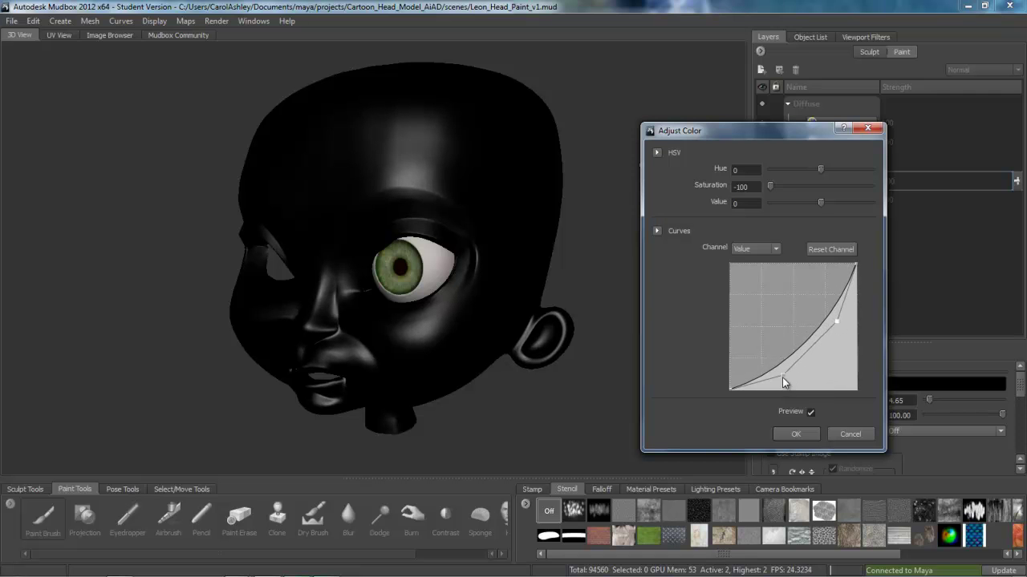
left_click_drag(786, 378, 800, 385)
left_click(794, 435)
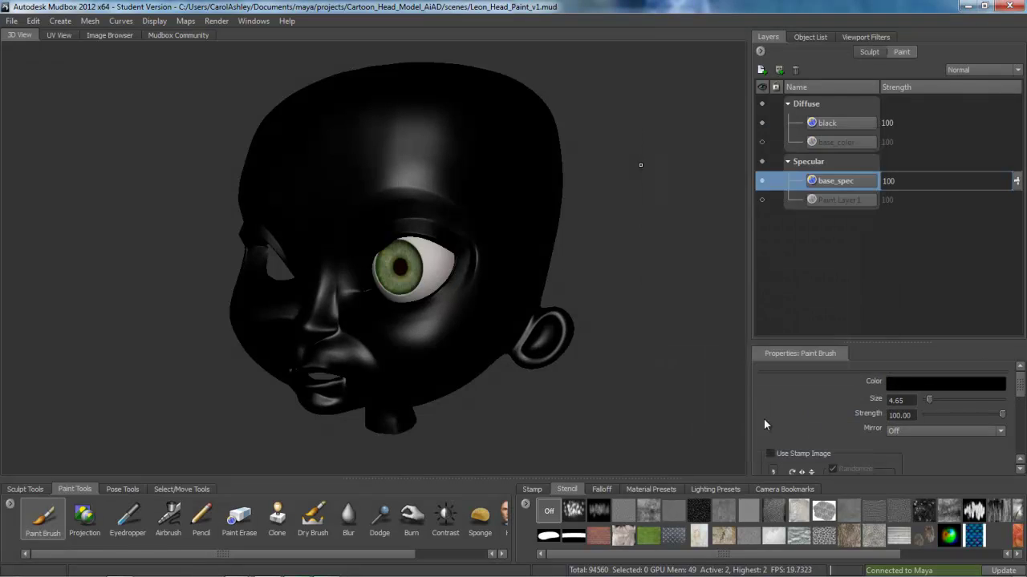
Show the Paint Layer 1 specular layer and rename it wet_map
left_click_drag(497, 257, 469, 407, "alt")
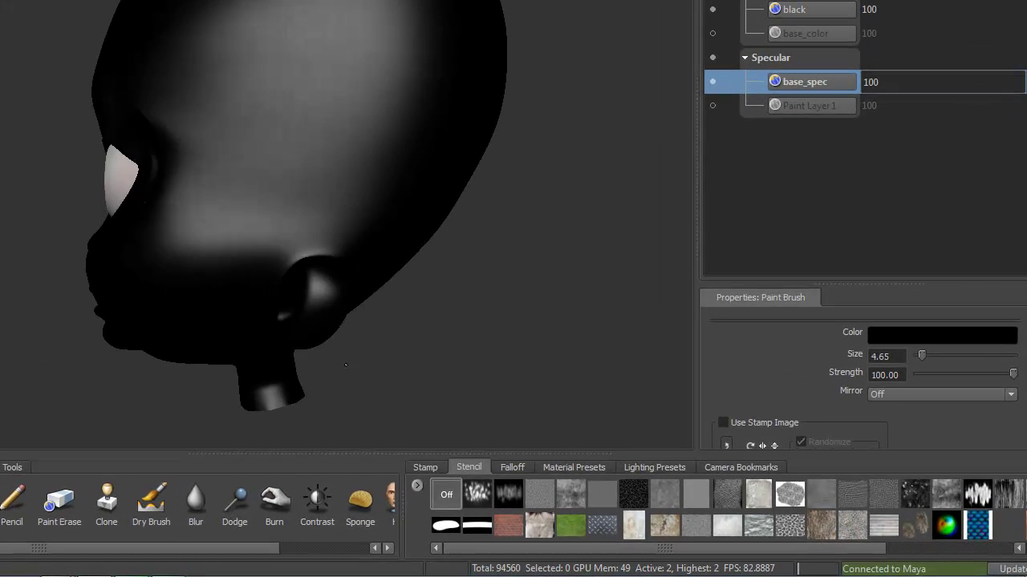
left_click_drag(345, 365, 306, 284, "alt")
right_click_drag(306, 284, 421, 237, "alt")
left_click_drag(421, 237, 312, 198, "alt")
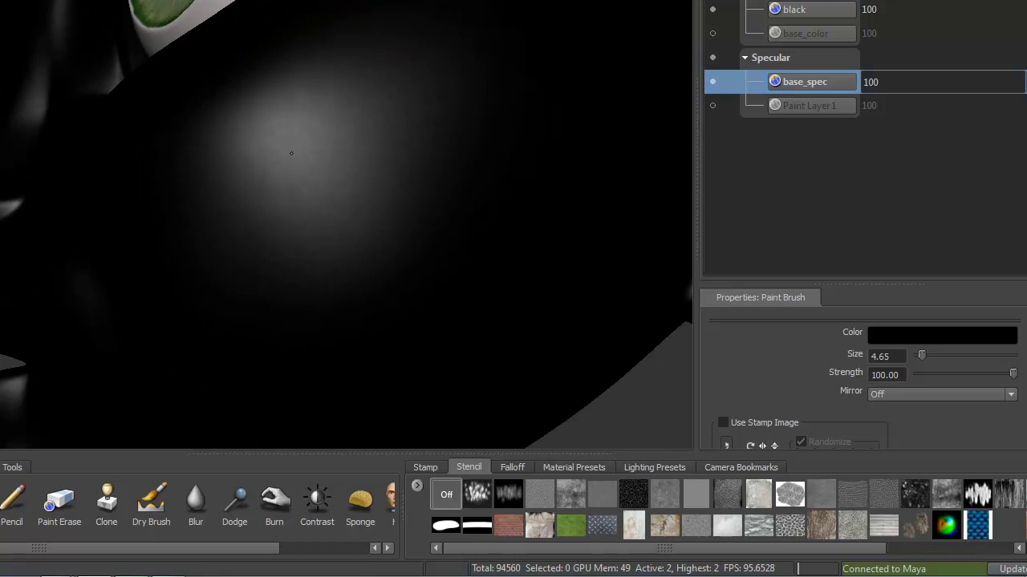
mouse_move(417, 249)
left_mouse_down("alt")
mouse_move(404, 229)
mouse_move(473, 187)
mouse_move(602, 227)
mouse_move(386, 276)
mouse_move(469, 294)
mouse_move(425, 257)
mouse_move(347, 259)
mouse_move(359, 258)
left_mouse_up("alt")
left_click(806, 106)
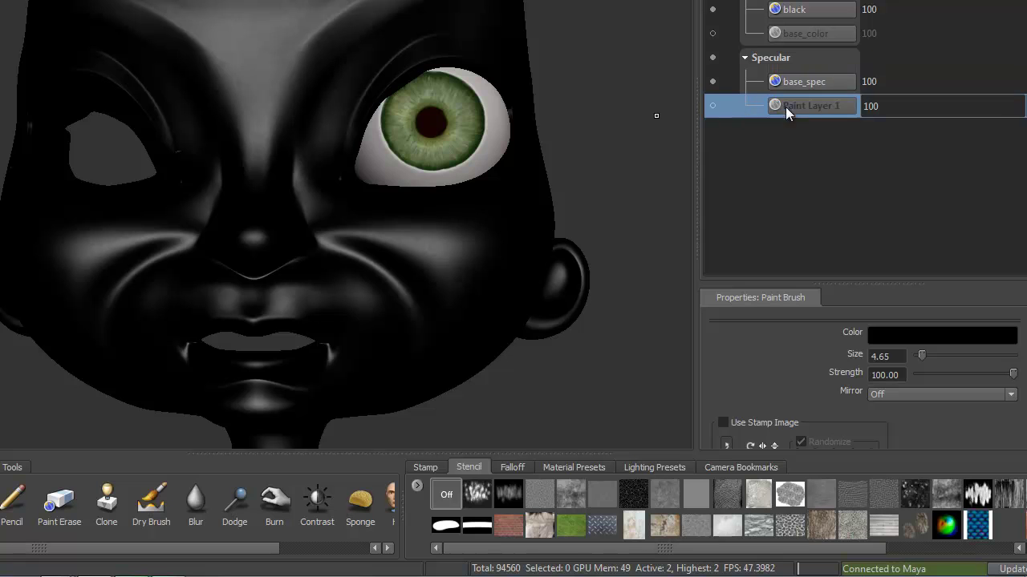
left_click(713, 105)
type("wet_map")
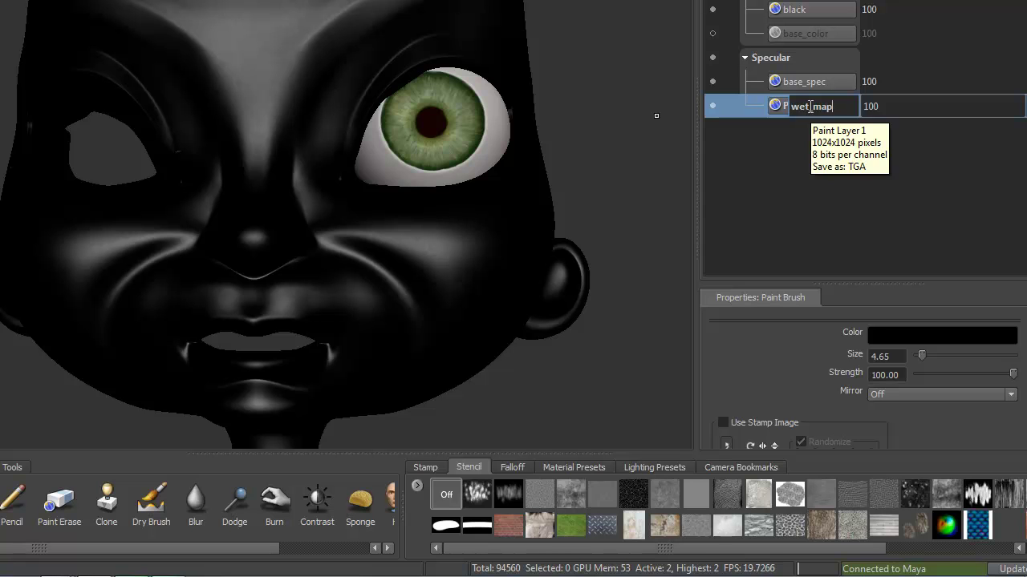
key("Return")
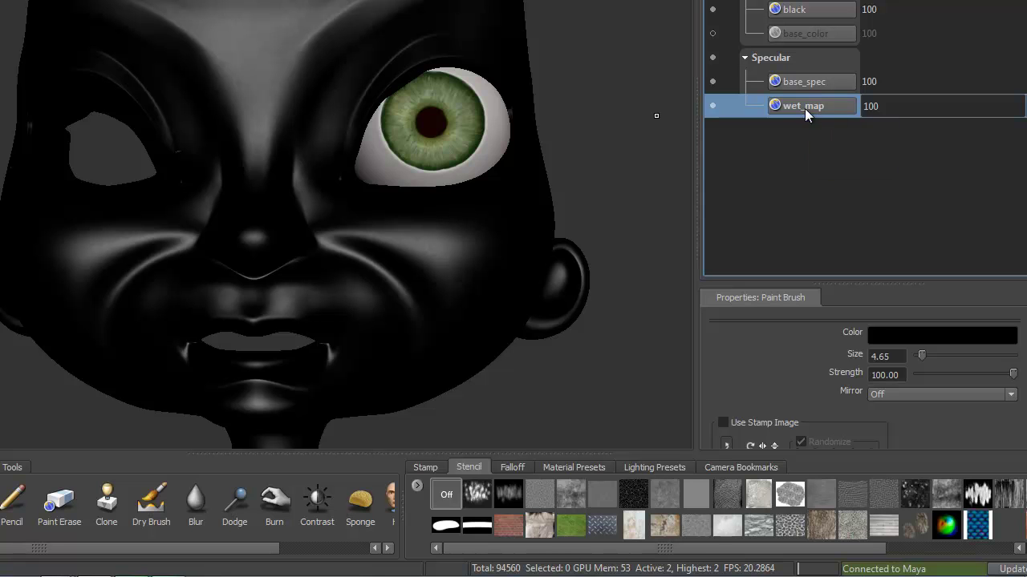
Set the Paint Brush color to light gray for painting on the wet_map layer
mouse_move(417, 240)
middle_mouse_down()
mouse_move(377, 208)
mouse_move(433, 240)
middle_mouse_up()
left_click(903, 335)
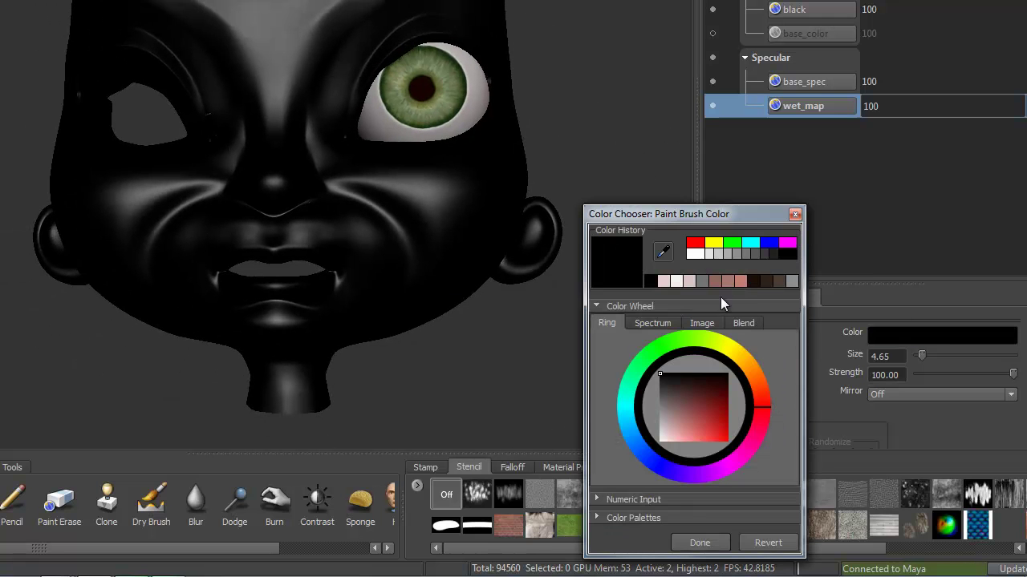
left_click(726, 254)
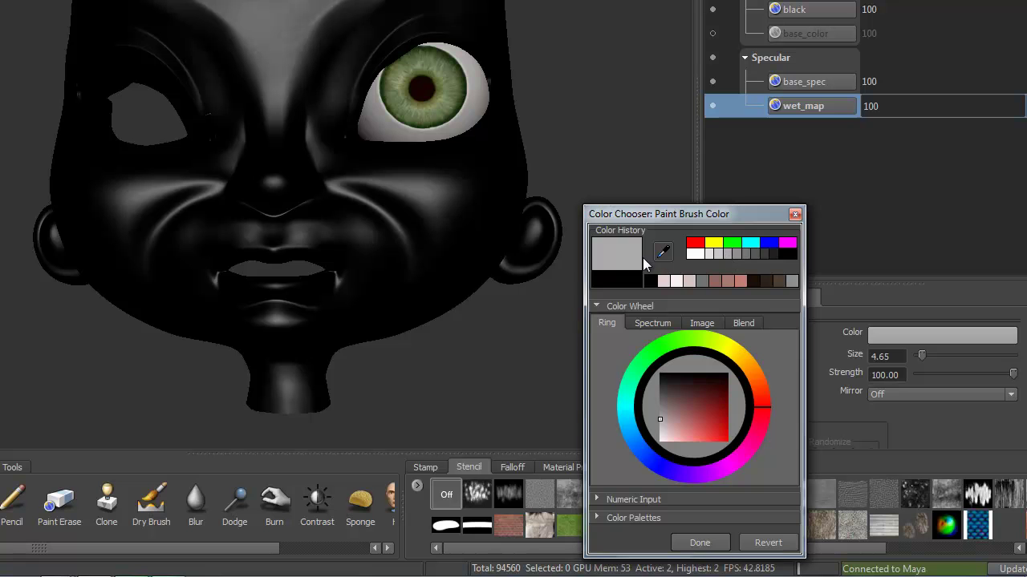
left_click(699, 543)
Leave the stencil off, give the Paint Brush a speckled stamp image, and reduce the brush size to 0.73
scroll(385, 279, "up", 5)
middle_click_drag(385, 279, 513, 339)
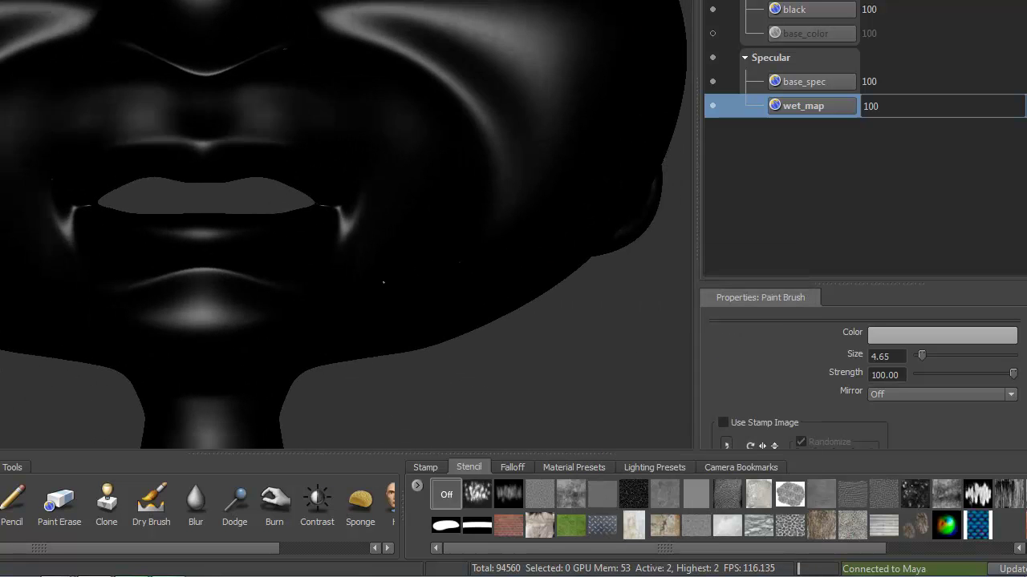
left_click(482, 500)
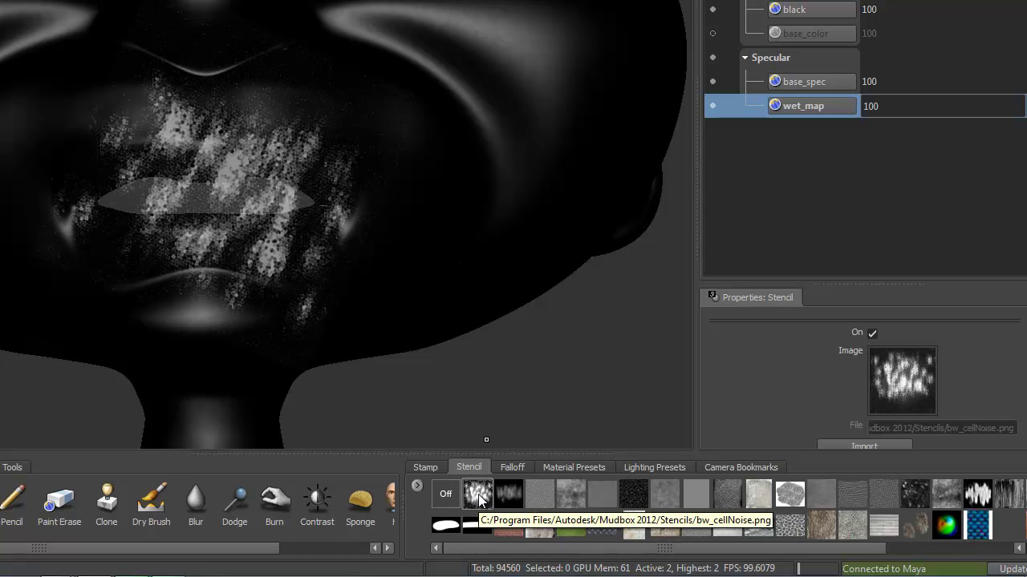
left_click(447, 495)
left_click(426, 469)
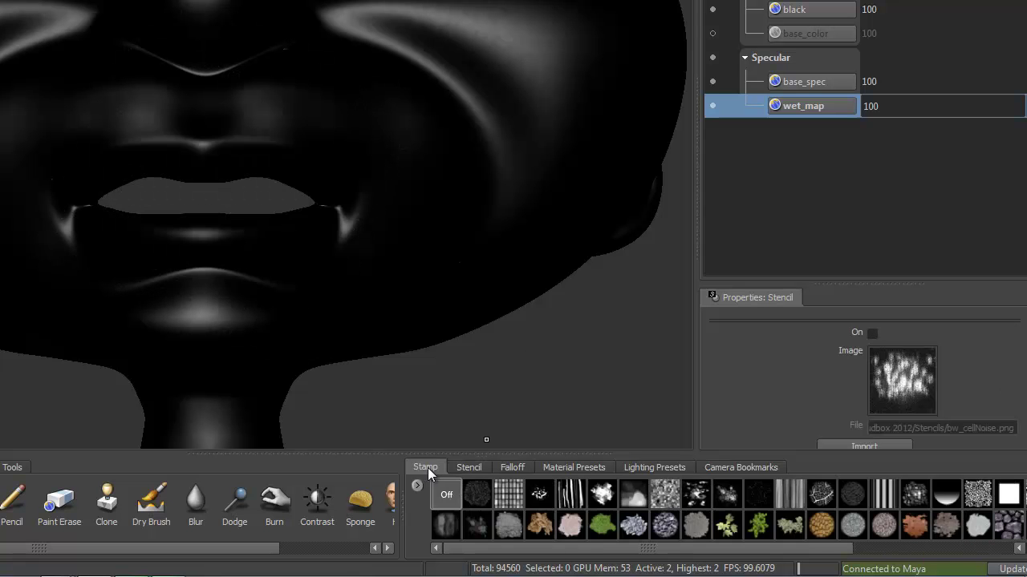
left_click(476, 496)
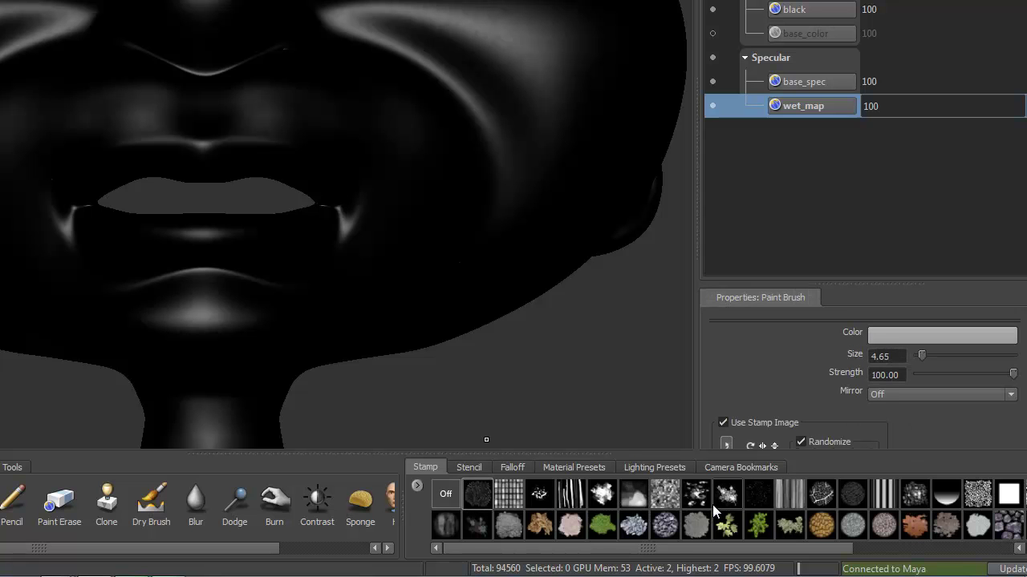
left_click(915, 494)
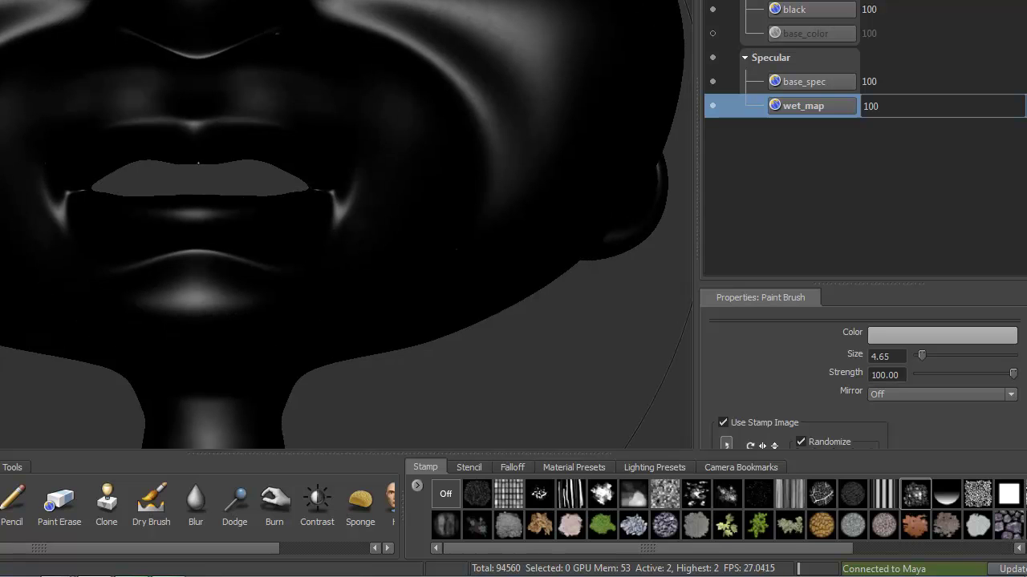
left_click_drag(241, 176, 218, 177, "shift")
Reduce the Paint Brush size to 0.26 for painting around the mouth
scroll(272, 230, "down", 3)
middle_click_drag(271, 229, 252, 297)
middle_click_drag(380, 244, 142, 336)
middle_click_drag(400, 281, 298, 219)
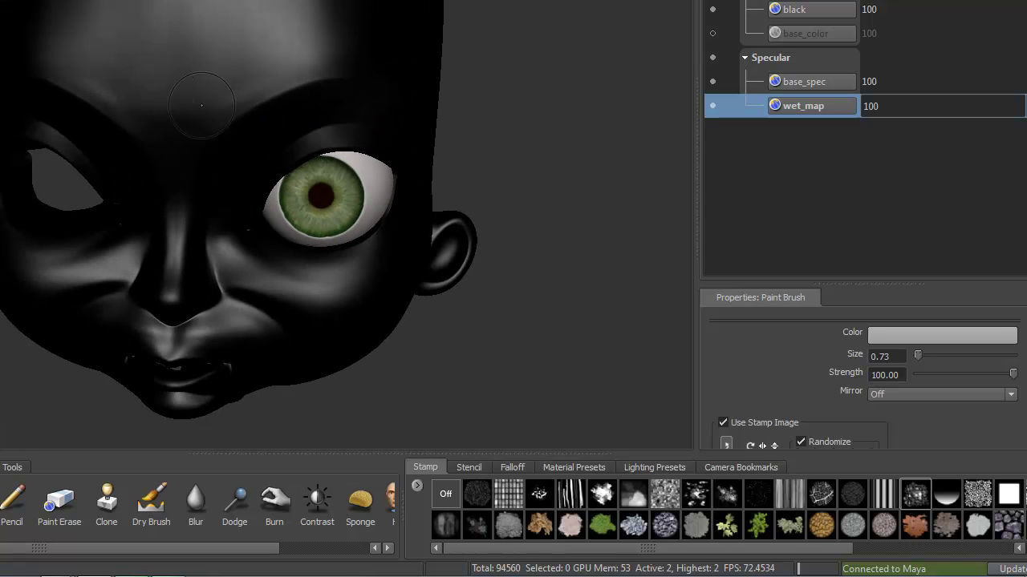
mouse_move(212, 186)
middle_mouse_down()
mouse_move(164, 228)
mouse_move(288, 336)
mouse_move(227, 235)
mouse_move(243, 9)
middle_mouse_up()
middle_click_drag(346, 224, 210, 49)
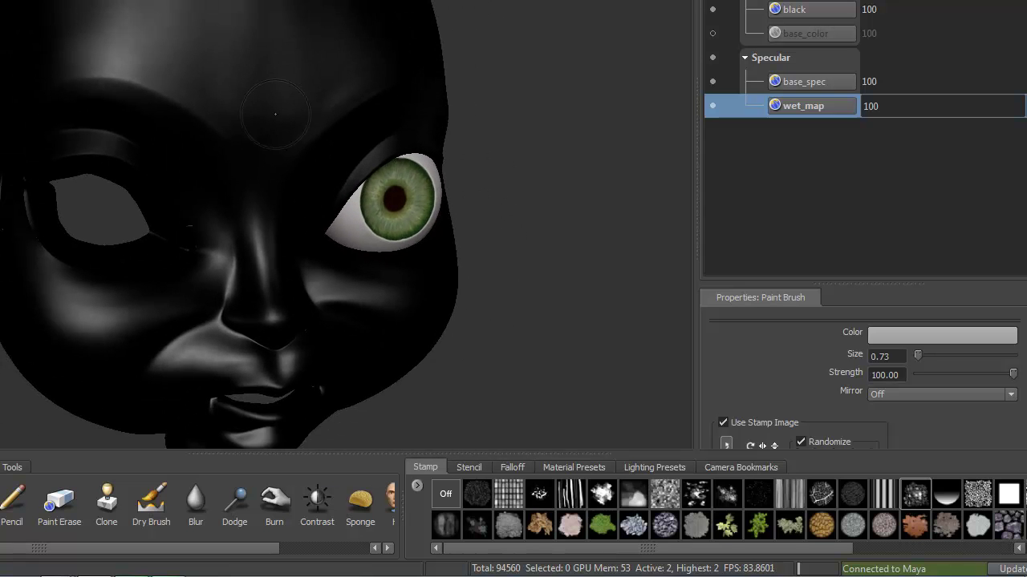
mouse_move(272, 247)
middle_mouse_down()
mouse_move(289, 261)
mouse_move(264, 217)
mouse_move(284, 239)
middle_mouse_up()
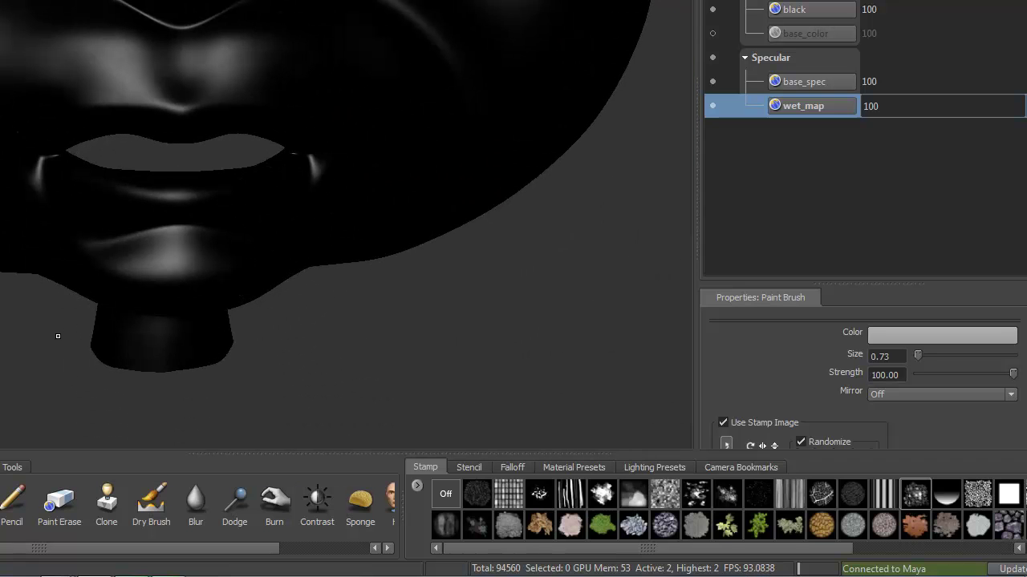
left_click_drag(241, 189, 199, 188)
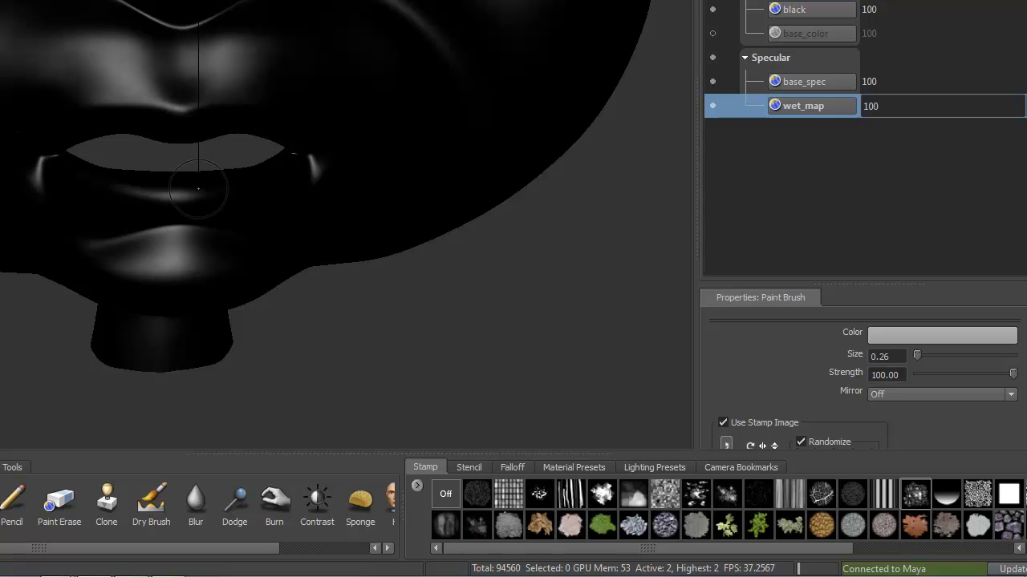
middle_click_drag(198, 189, 162, 252)
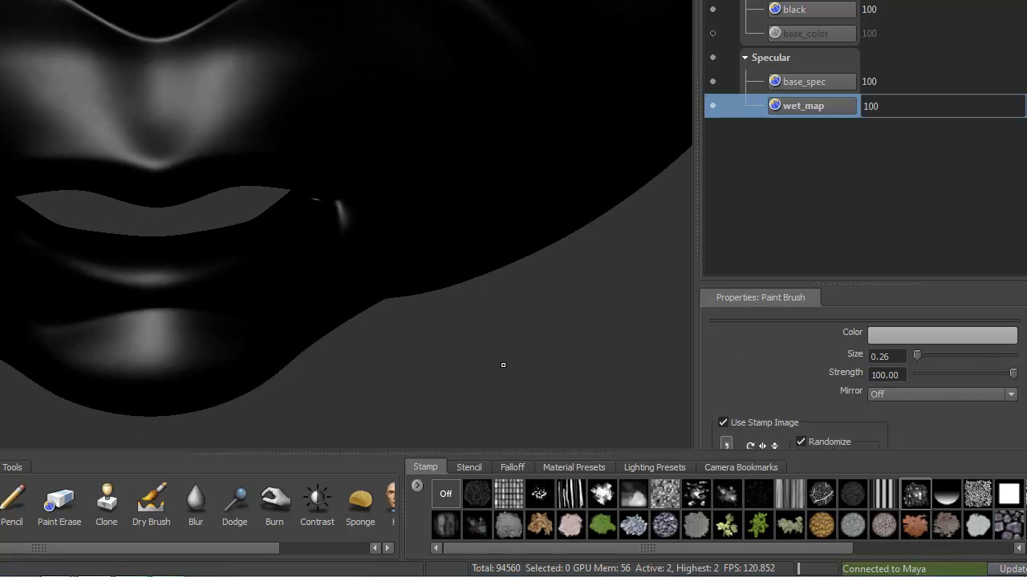
Move the wet_map layer above base_spec in the Specular channel
middle_click_drag(424, 355, 796, 132)
mouse_move(807, 110)
left_mouse_down()
mouse_move(800, 70)
mouse_move(801, 90)
mouse_move(812, 76)
left_mouse_up()
middle_click_drag(367, 275, 393, 305)
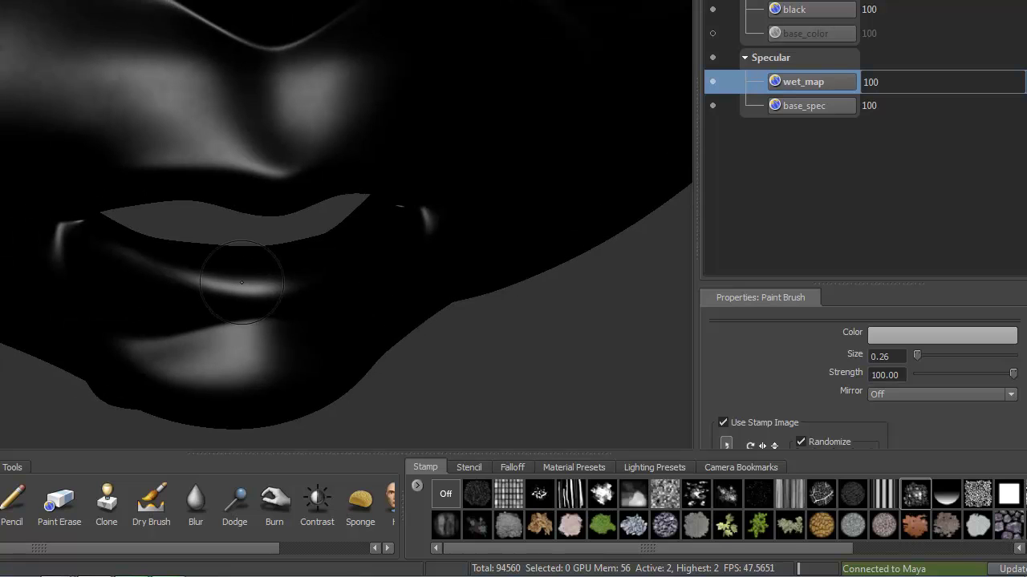
Set the Paint Brush color to white
left_click(884, 337)
left_click(704, 276)
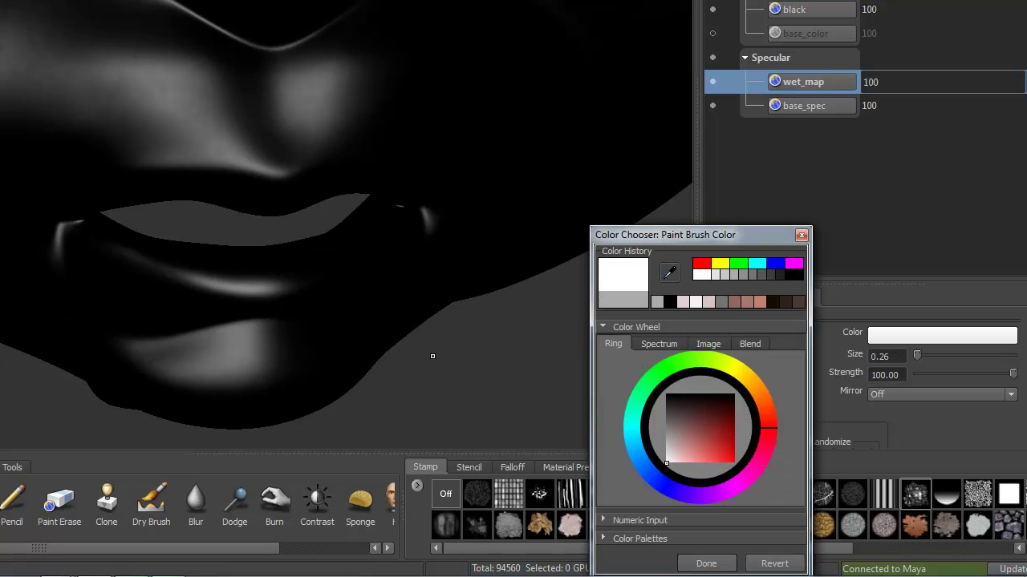
left_click(706, 563)
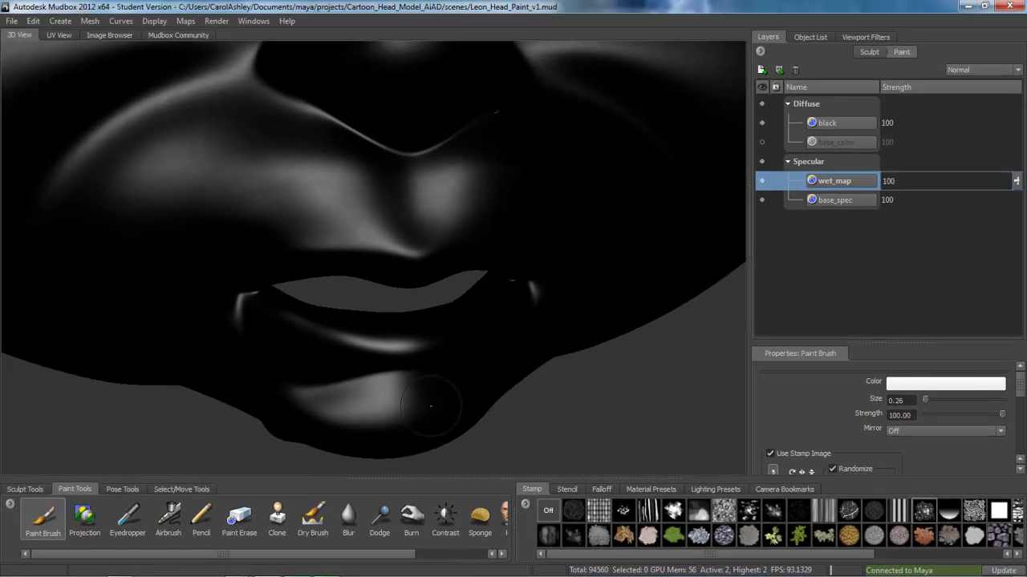
Paint white along the lower lip on wet_map and move the wet_map and base_spec layers into the Diffuse channel
middle_click_drag(435, 355, 498, 408, "alt")
mouse_move(498, 408)
left_mouse_down("alt")
mouse_move(470, 429)
mouse_move(466, 312)
mouse_move(401, 329)
left_mouse_up("alt")
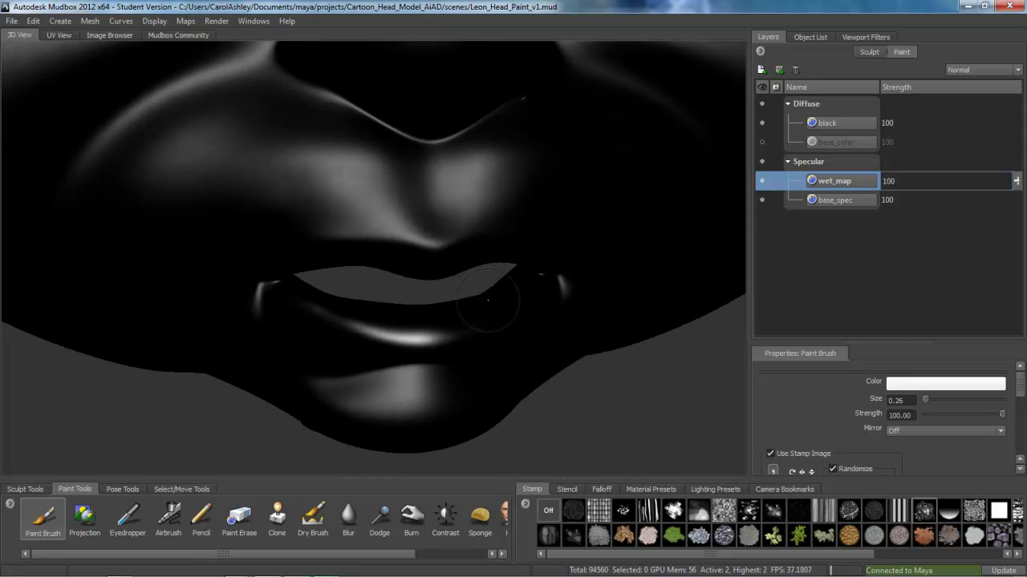
left_click_drag(481, 307, 791, 160, "alt")
left_click_drag(356, 339, 369, 351, "alt")
left_click_drag(841, 200, 839, 130)
left_click_drag(499, 297, 499, 317, "alt")
right_click_drag(500, 317, 442, 313, "alt")
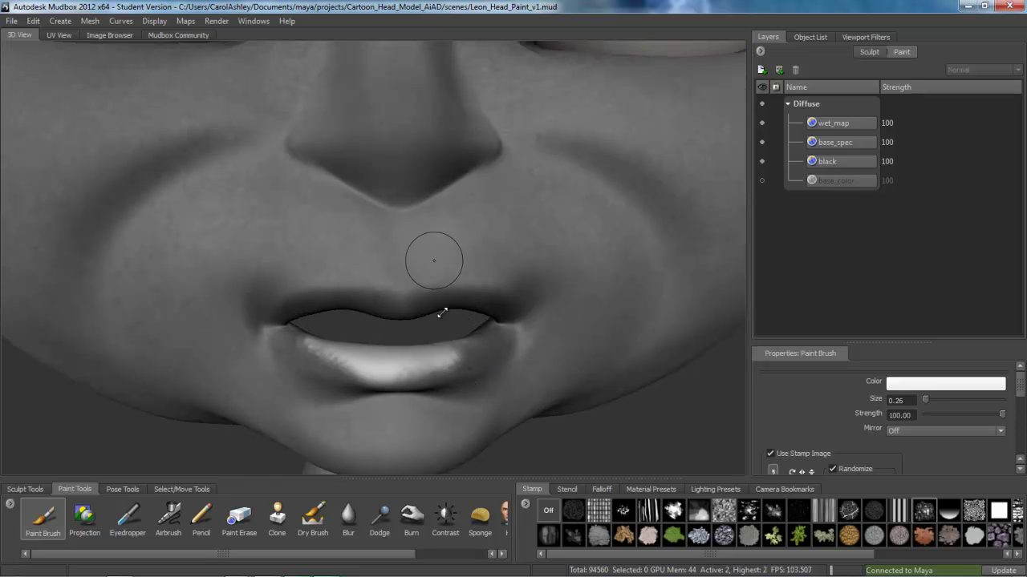
left_click_drag(442, 313, 434, 374, "alt")
left_click(434, 370)
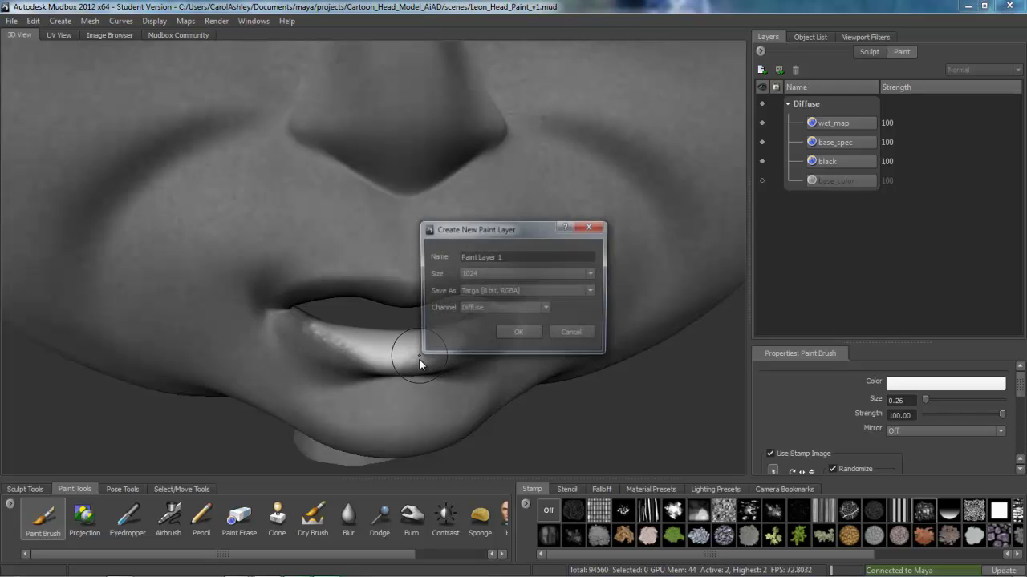
left_click(574, 334)
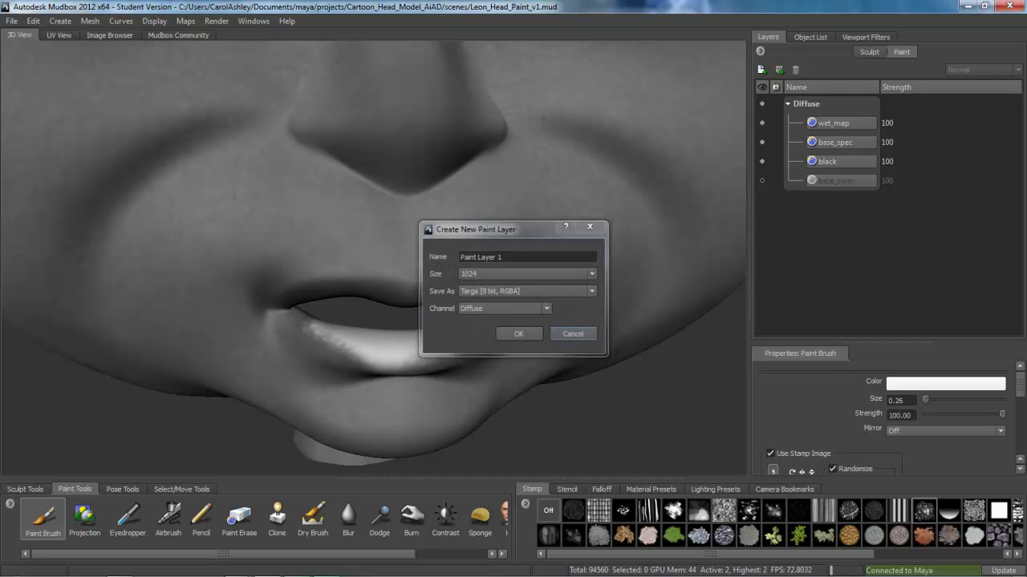
Create a new 1024 paint layer named wetMap2 in the Diffuse channel, saved as Targa (8 bit, RGBA)
left_click(406, 360)
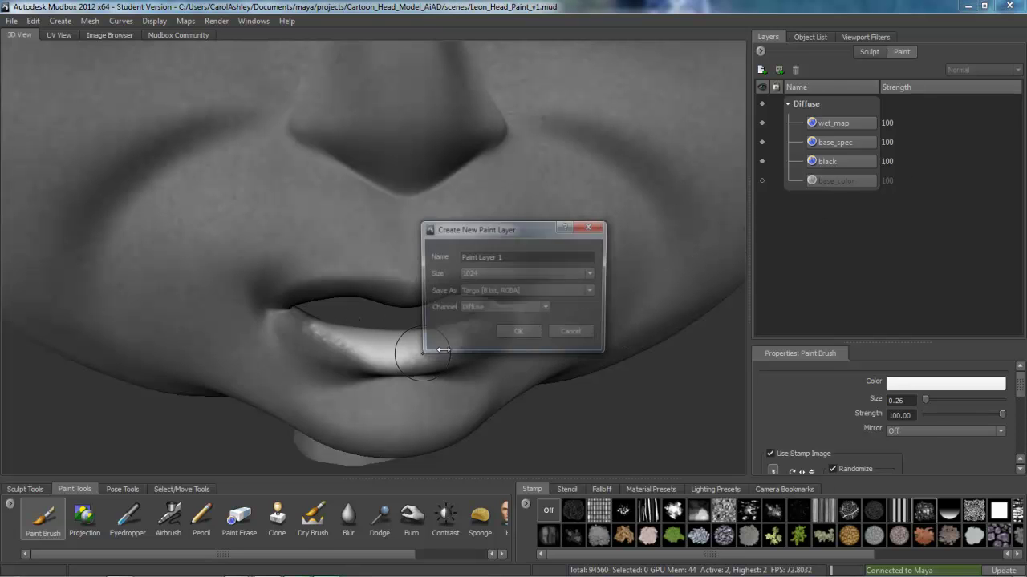
left_click_drag(519, 256, 436, 259)
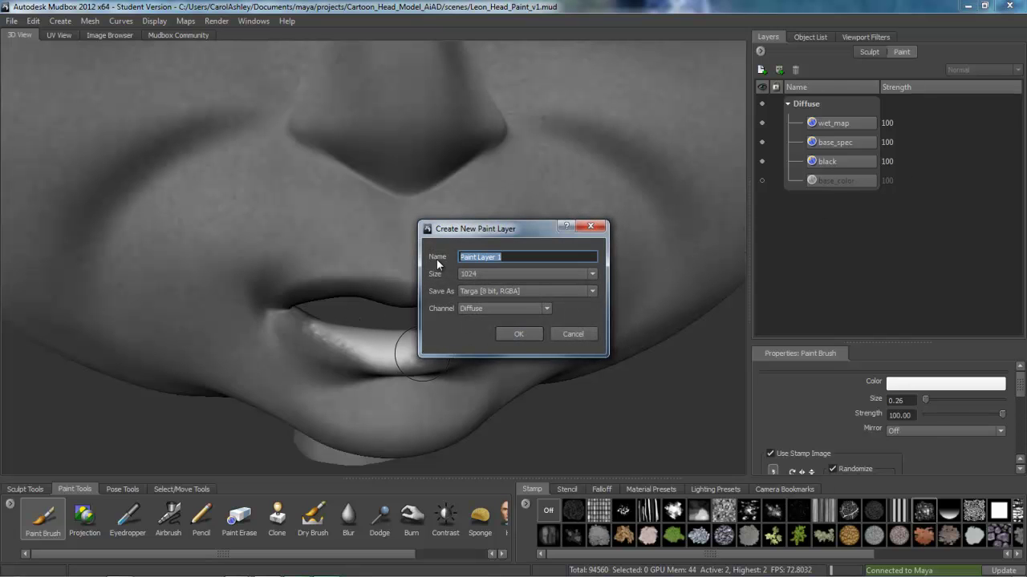
type("wetMap2")
key("Return")
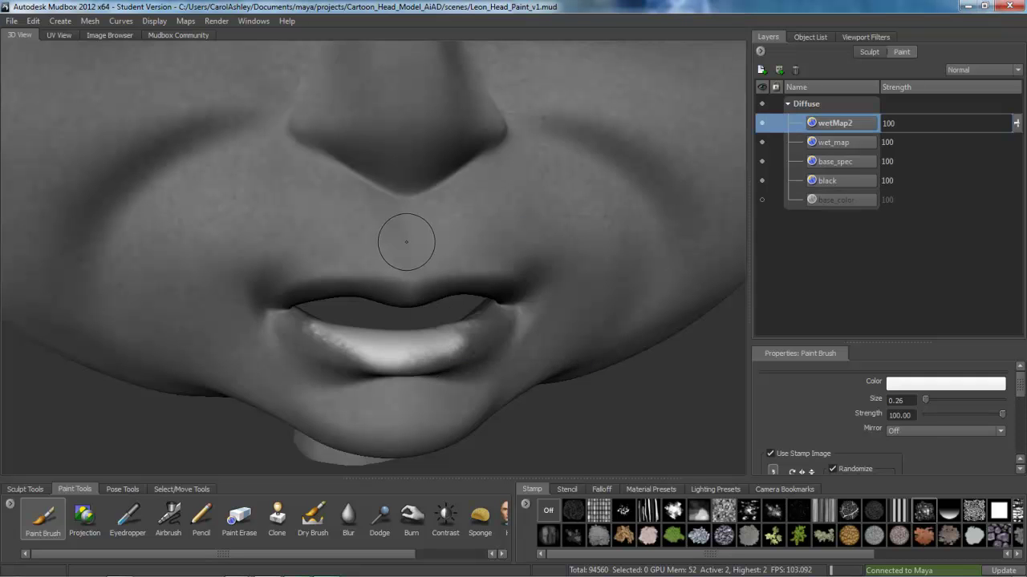
Paint white with the speckled stamp along the lower lip and across the whole upper lip on the wetMap2 layer
mouse_move(412, 344)
left_mouse_down()
mouse_move(456, 347)
mouse_move(483, 316)
mouse_move(447, 339)
mouse_move(352, 341)
mouse_move(288, 319)
left_mouse_up()
mouse_move(344, 337)
left_mouse_down("alt")
mouse_move(374, 293)
mouse_move(378, 365)
mouse_move(379, 294)
left_mouse_up("alt")
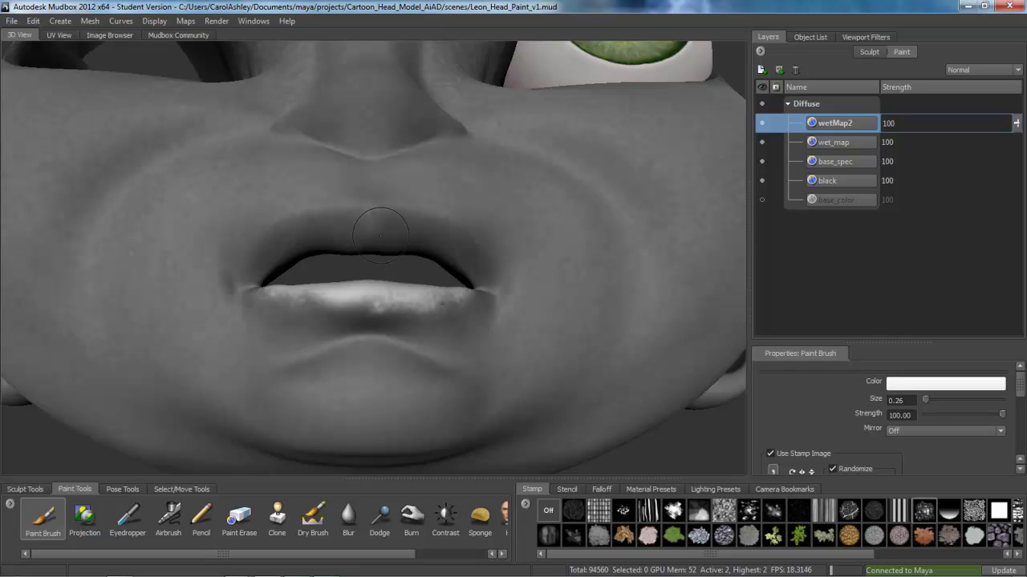
mouse_move(380, 234)
left_mouse_down()
mouse_move(437, 243)
mouse_move(474, 283)
left_mouse_up()
mouse_move(386, 235)
left_mouse_down()
mouse_move(309, 245)
mouse_move(267, 278)
left_mouse_up()
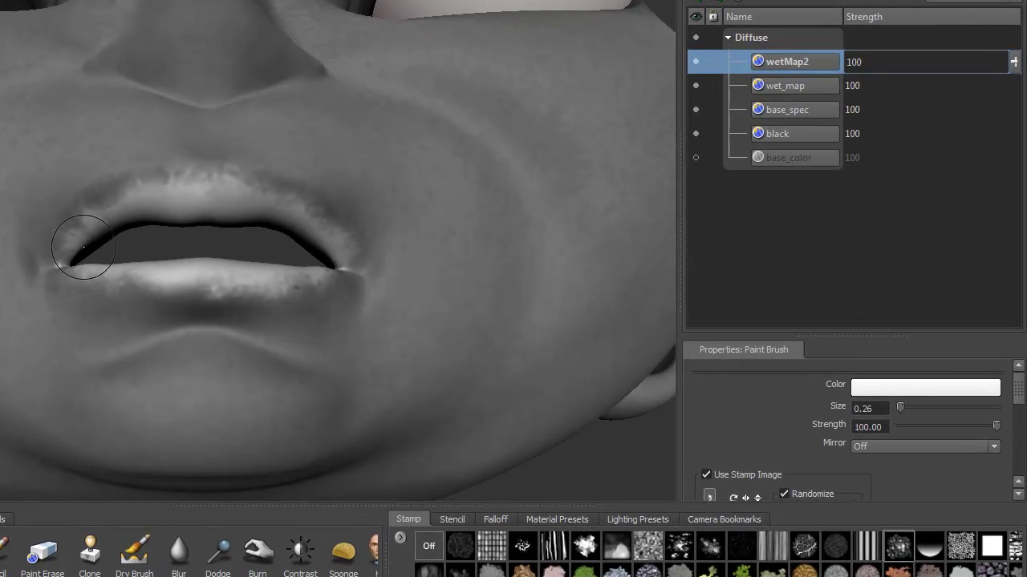
mouse_move(84, 247)
left_mouse_down()
mouse_move(114, 209)
mouse_move(96, 199)
mouse_move(129, 199)
left_mouse_up()
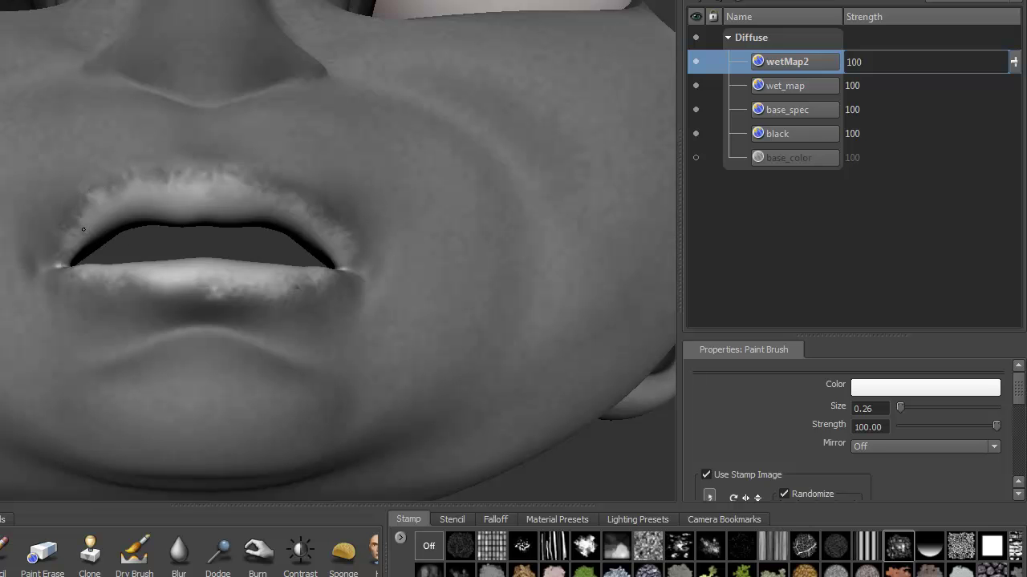
mouse_move(257, 194)
left_mouse_down()
mouse_move(285, 186)
mouse_move(318, 236)
left_mouse_up()
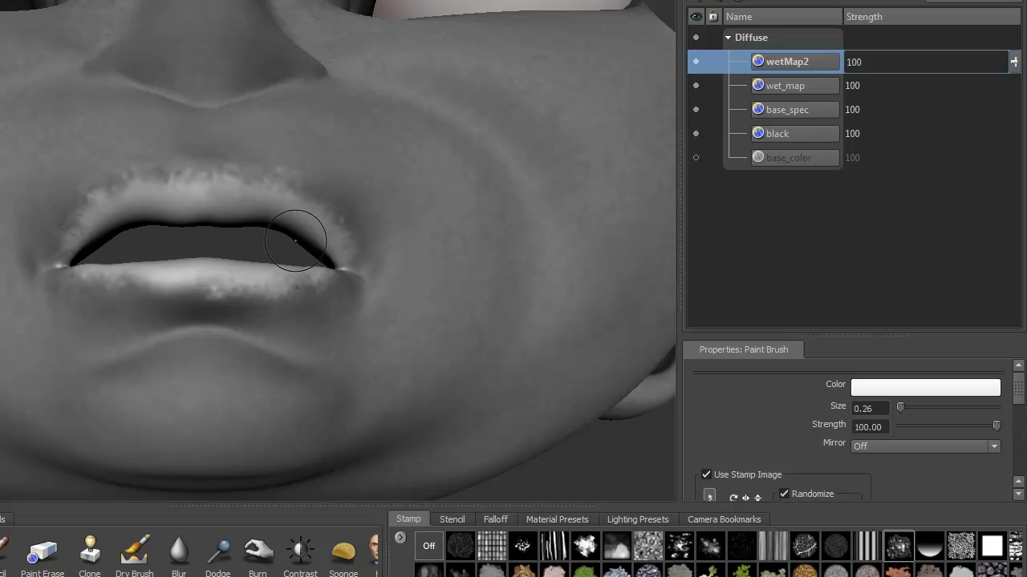
Erase the stray white paint above the upper lip's edge using Paint Erase at size 0.26
scroll(316, 291, "down", 3)
middle_click_drag(316, 291, 284, 297)
scroll(264, 310, "up", 3)
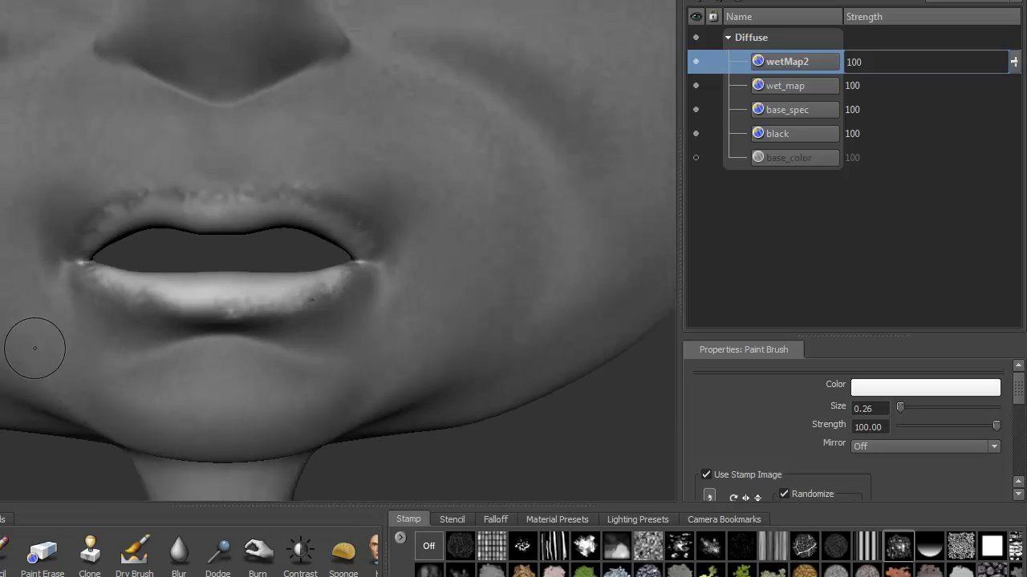
left_click(42, 553)
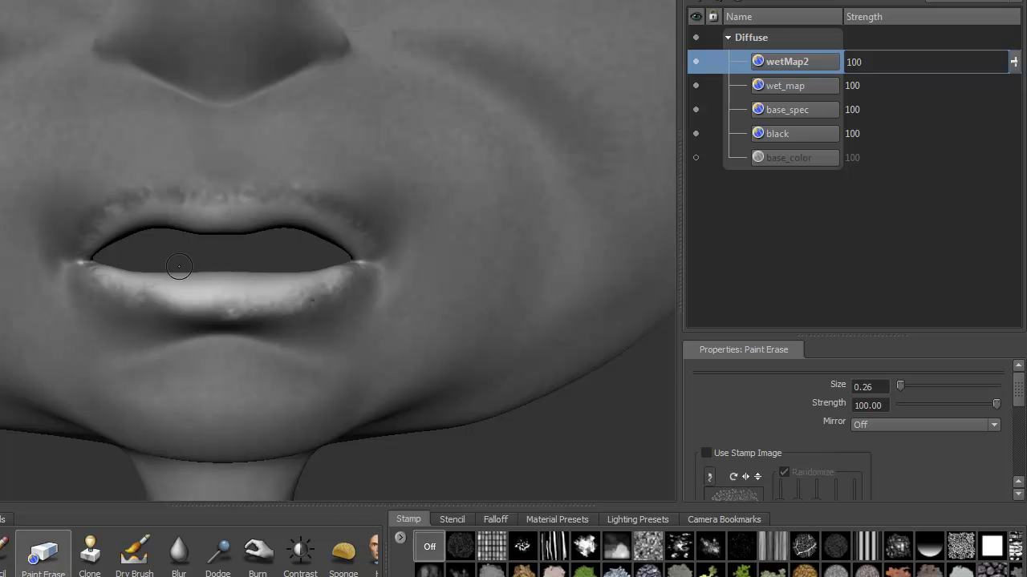
scroll(179, 266, "up", 2)
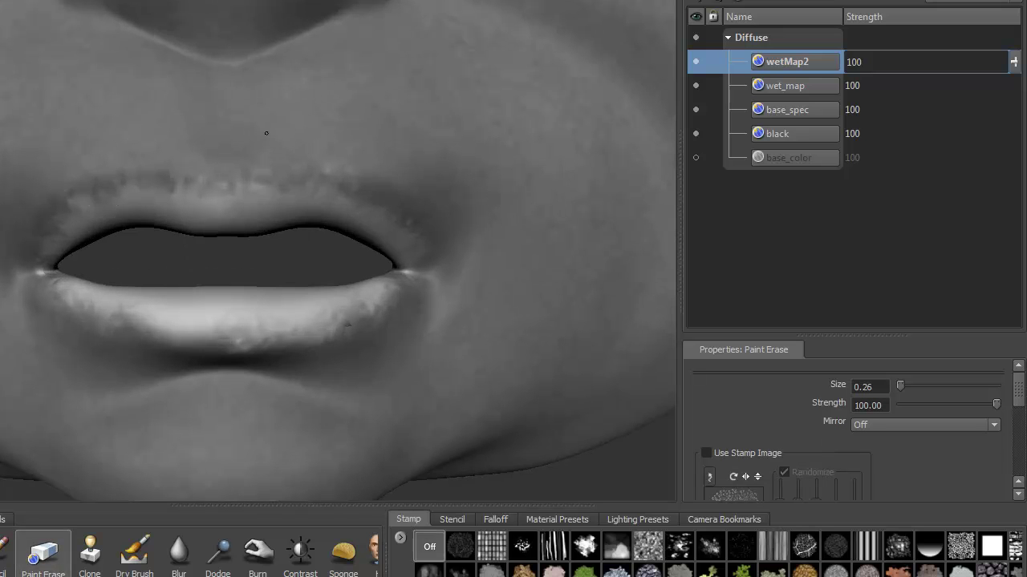
left_click_drag(192, 177, 357, 183)
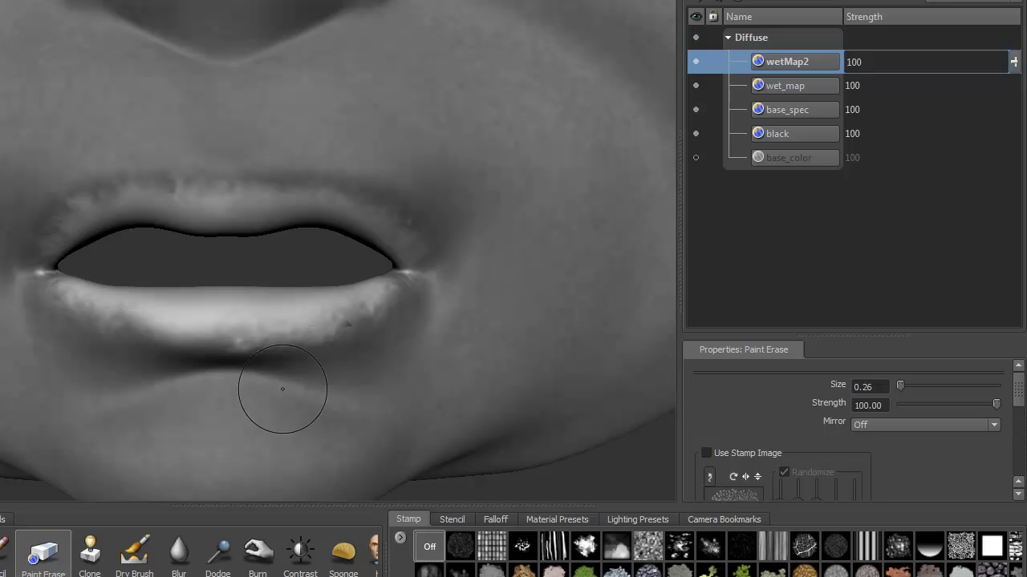
Erase the white paint spilling below the lower lip's middle edge
middle_click_drag(163, 363, 172, 120)
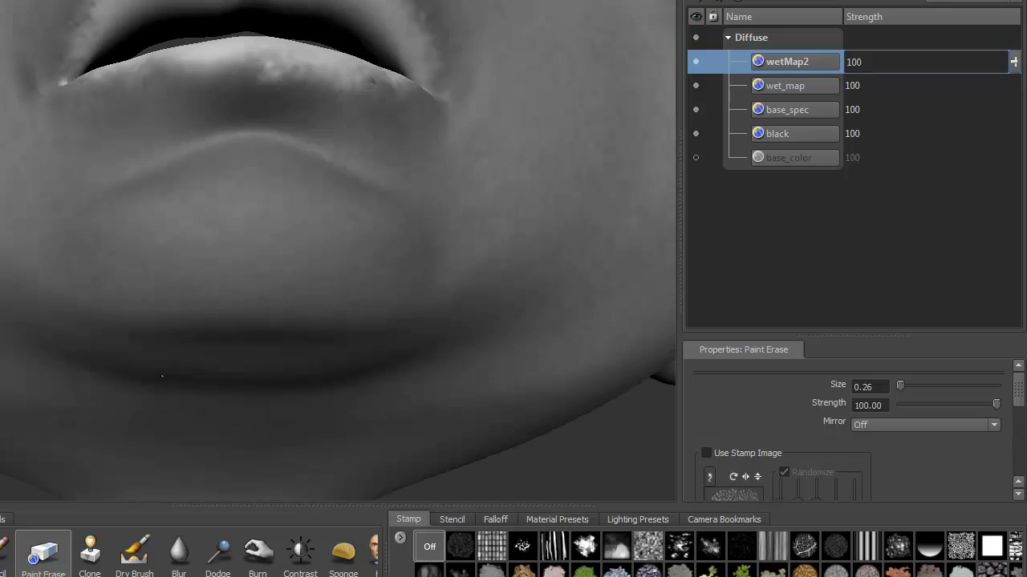
left_click_drag(279, 93, 312, 101)
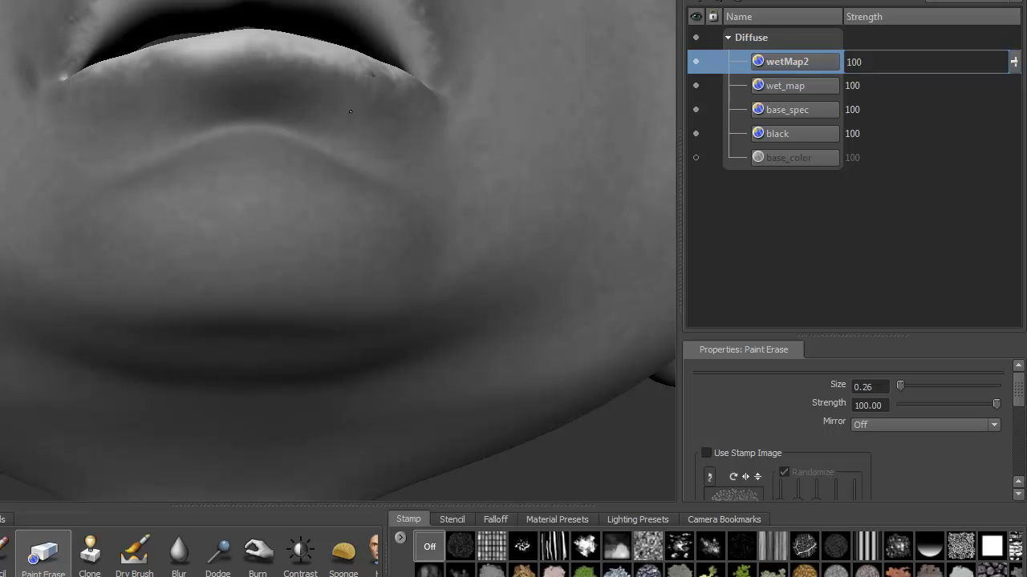
middle_click_drag(200, 155, 250, 184)
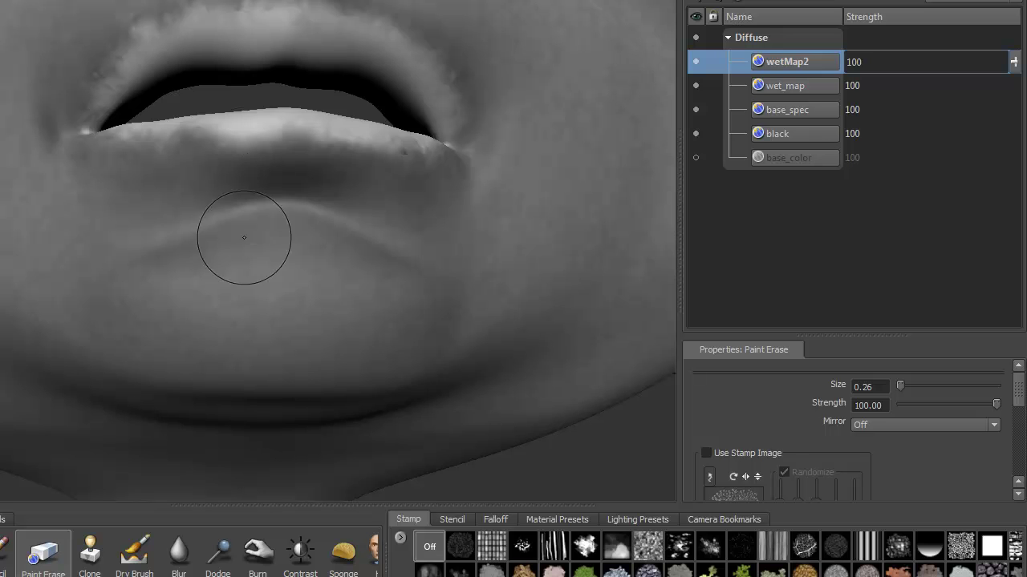
middle_click_drag(236, 252, 289, 316)
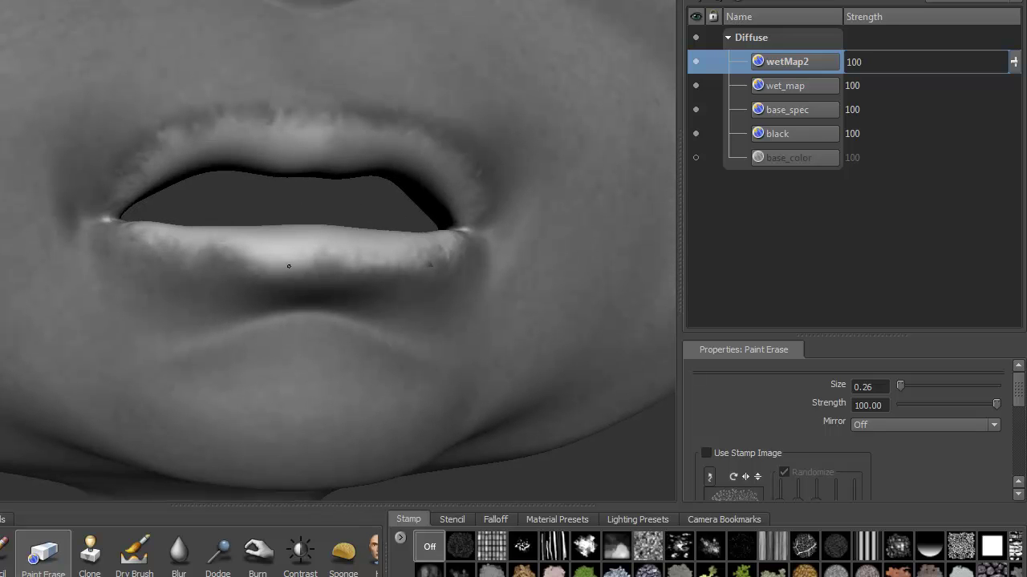
Shrink the eraser brush for fine detail work close up on the lips
middle_click_drag(286, 274, 209, 321)
scroll(424, 394, "down", 3)
scroll(299, 307, "up", 3)
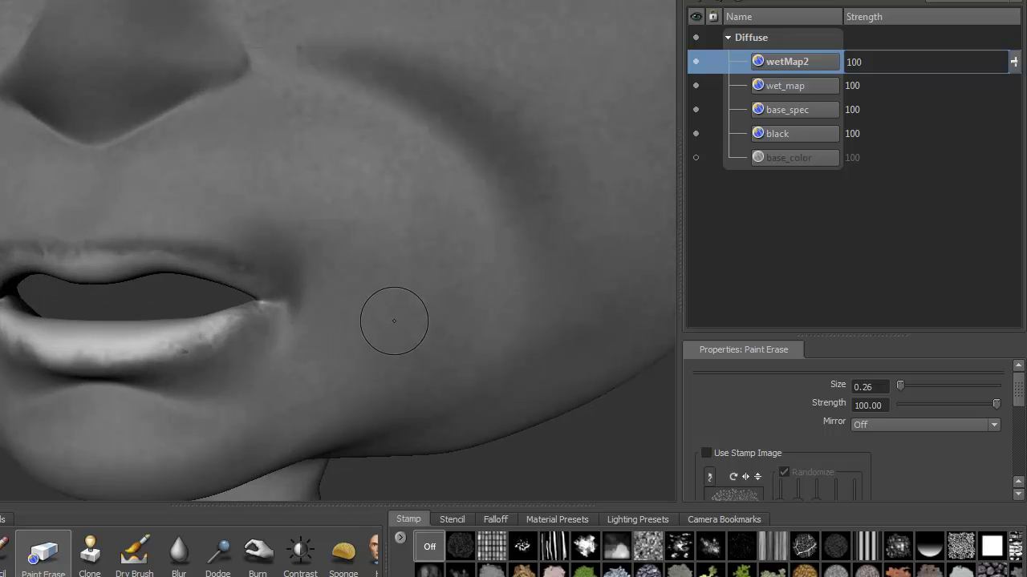
mouse_move(390, 318)
middle_mouse_down()
mouse_move(227, 365)
mouse_move(251, 346)
middle_mouse_up()
middle_click_drag(123, 225, 248, 229)
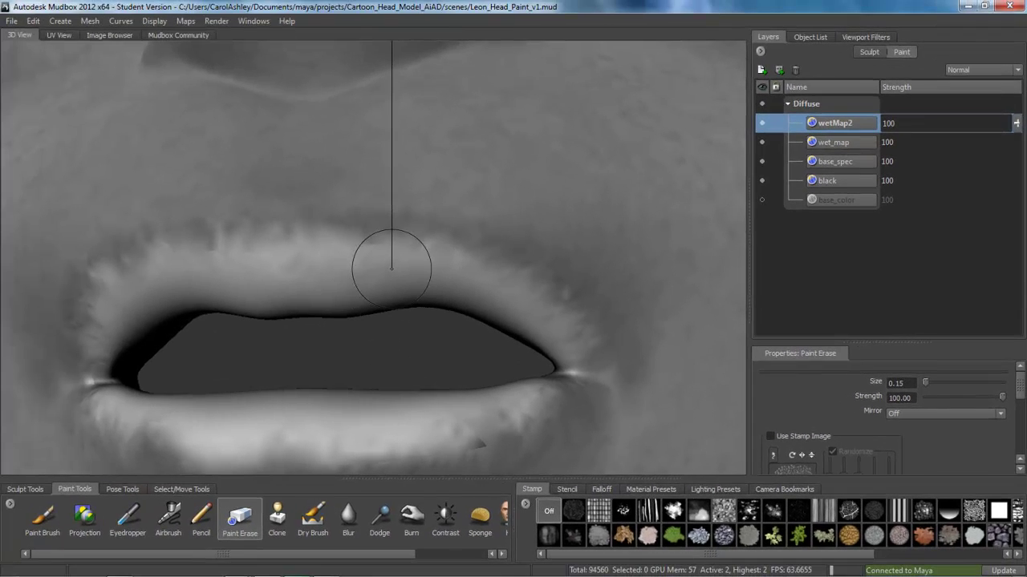
left_click_drag(391, 269, 344, 264)
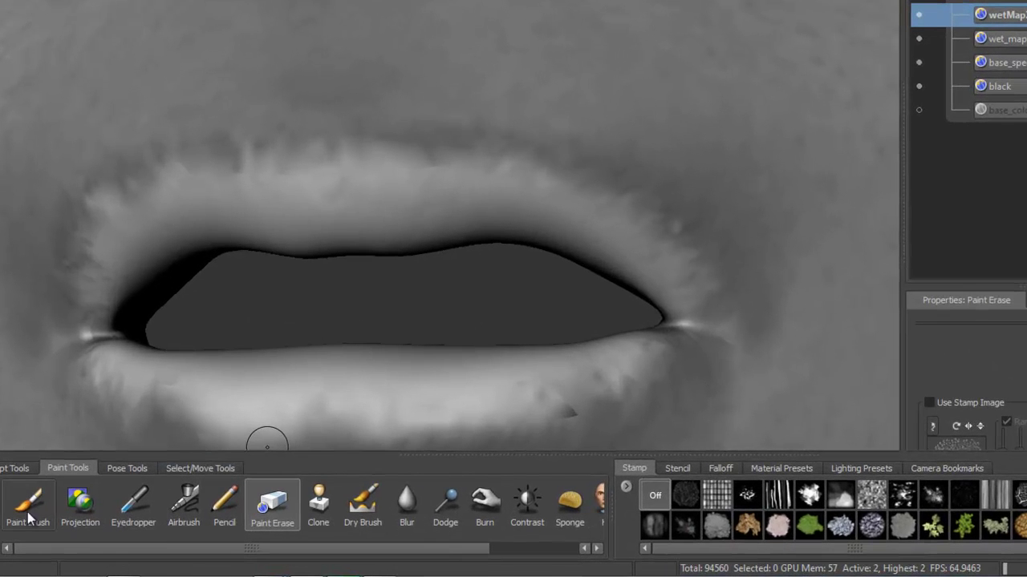
Fill in the upper lip with white using the Paint Brush, working from the middle out to the mouth corner
key("1")
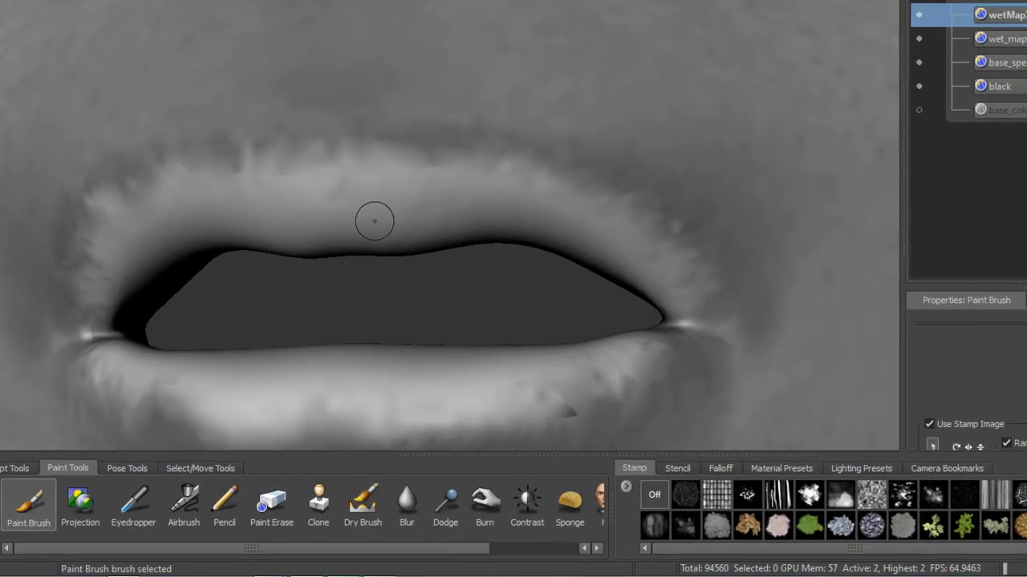
mouse_move(425, 179)
left_mouse_down()
mouse_move(446, 146)
mouse_move(454, 161)
mouse_move(555, 185)
left_mouse_up()
mouse_move(420, 162)
left_mouse_down()
mouse_move(274, 182)
mouse_move(233, 170)
mouse_move(275, 195)
left_mouse_up()
middle_click_drag(275, 195, 340, 200)
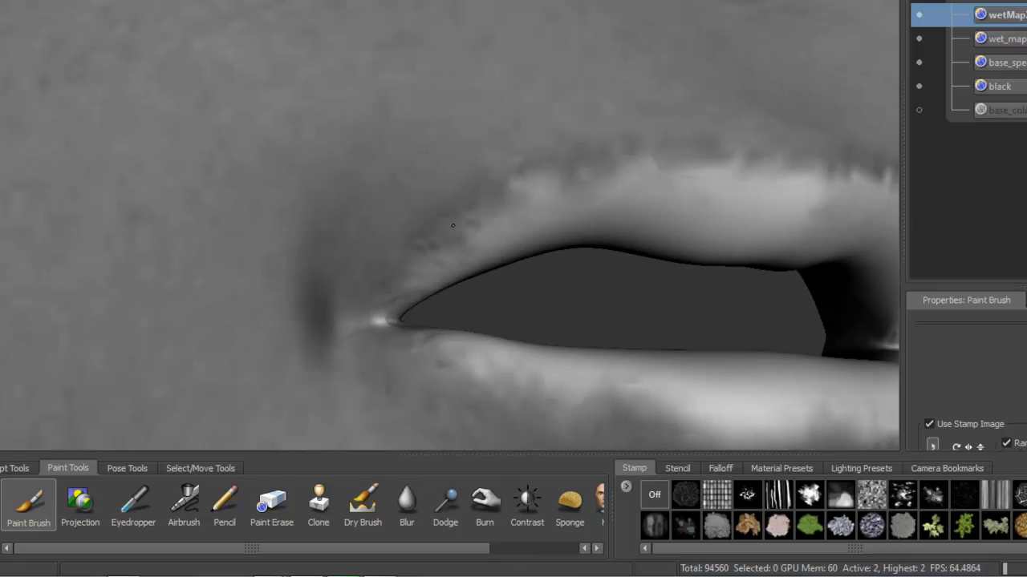
mouse_move(445, 233)
left_mouse_down()
mouse_move(588, 187)
mouse_move(708, 172)
left_mouse_up()
Paint white over the patchy areas of the lower lip, from its middle toward the opposite mouth corner
middle_click_drag(660, 205, 567, 230)
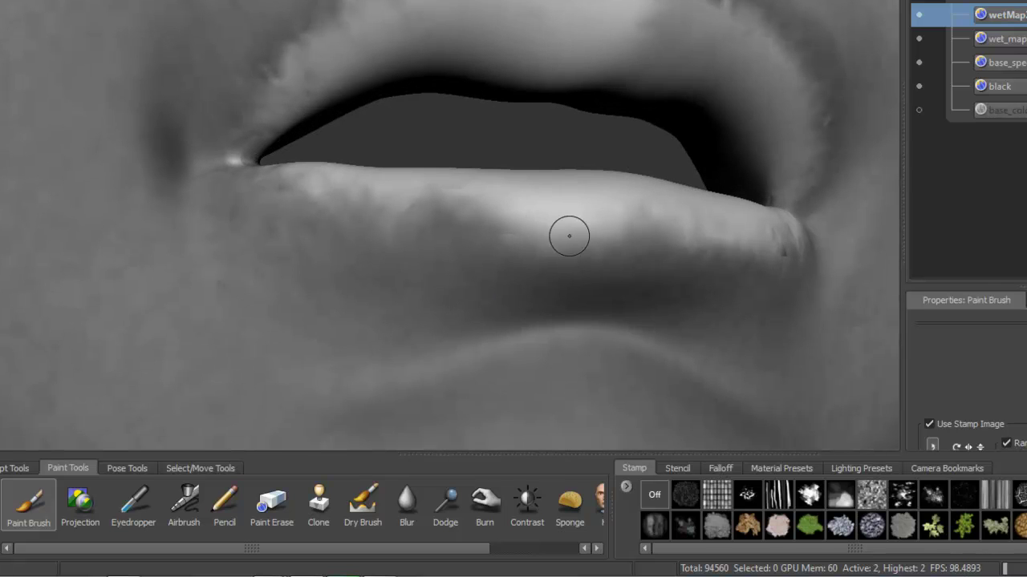
mouse_move(566, 230)
left_mouse_down()
mouse_move(419, 188)
mouse_move(513, 216)
left_mouse_up()
middle_click_drag(582, 201, 527, 216)
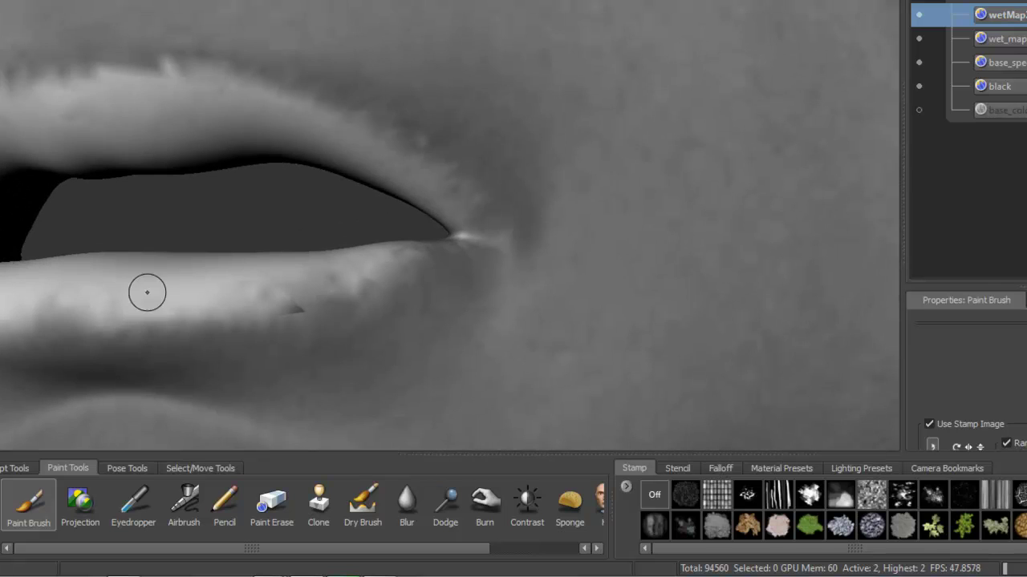
left_click_drag(277, 290, 403, 255)
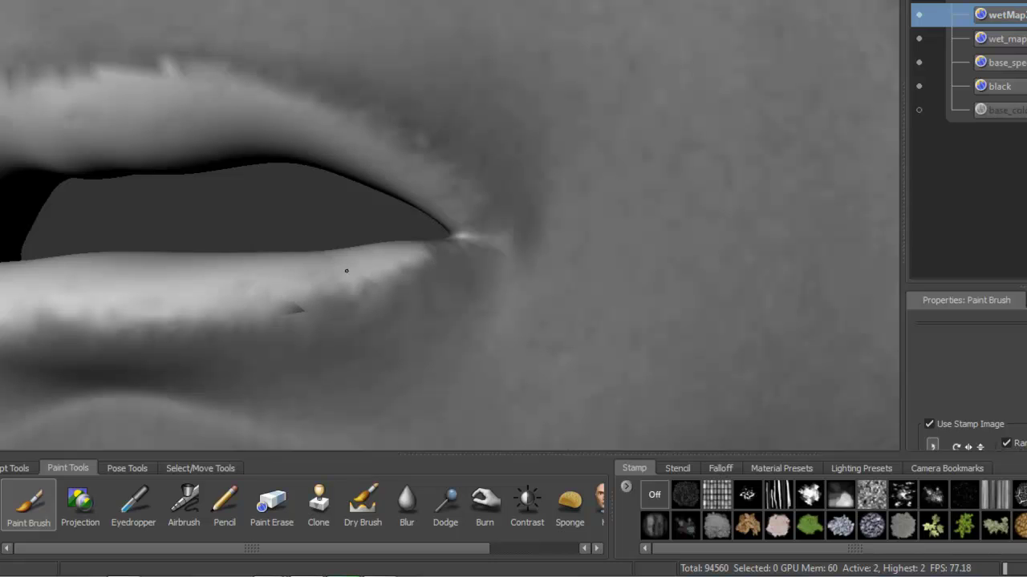
Try painting white highlight strokes along the upper eyelid edge of the character's left eye
scroll(284, 291, "down", 5)
mouse_move(362, 287)
middle_mouse_down()
mouse_move(392, 305)
mouse_move(477, 312)
mouse_move(358, 317)
mouse_move(520, 315)
mouse_move(511, 284)
mouse_move(500, 320)
middle_mouse_up()
scroll(477, 312, "up", 5)
left_click_drag(363, 53, 442, 66)
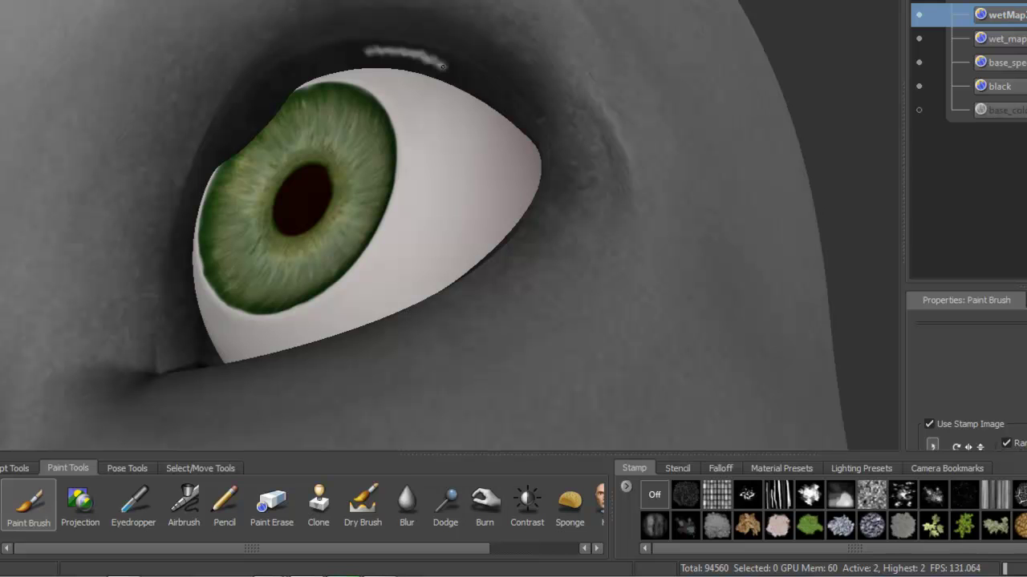
left_click_drag(379, 51, 470, 84)
middle_click_drag(495, 125, 386, 181)
scroll(387, 180, "up", 3)
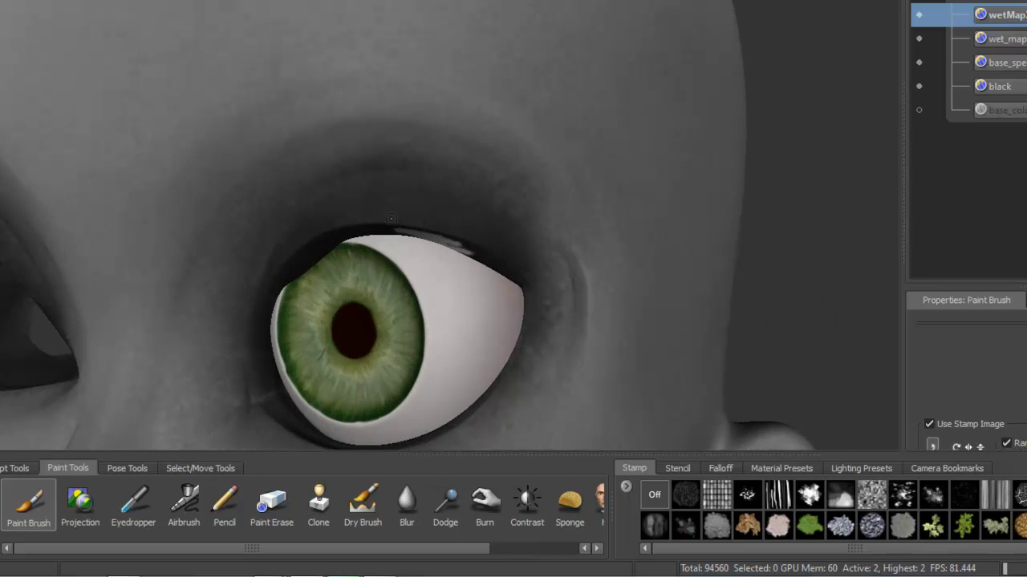
middle_click_drag(385, 218, 433, 281)
scroll(414, 284, "up", 4)
Set the Paint Brush color to light gray
key("c")
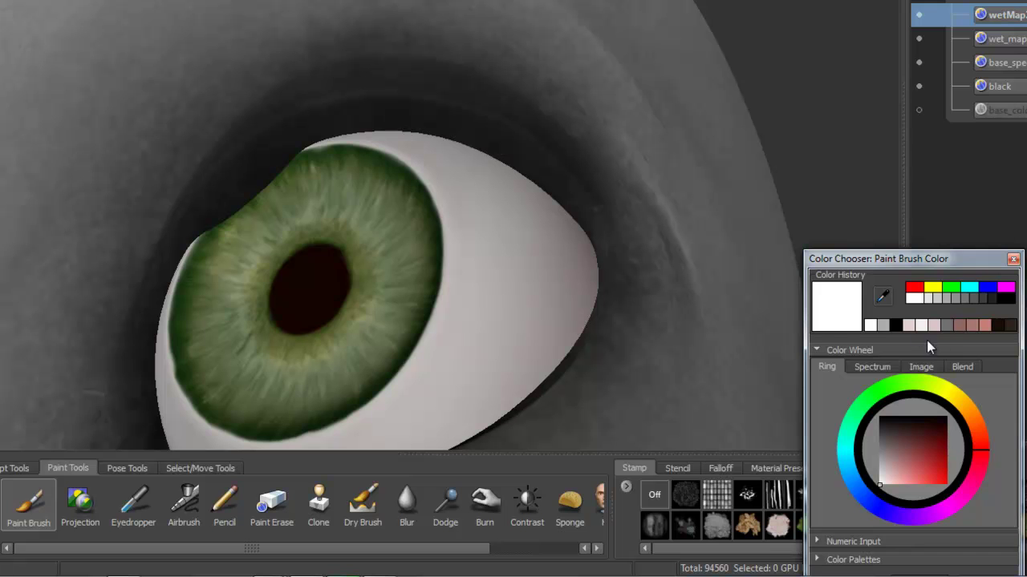
left_click(945, 300)
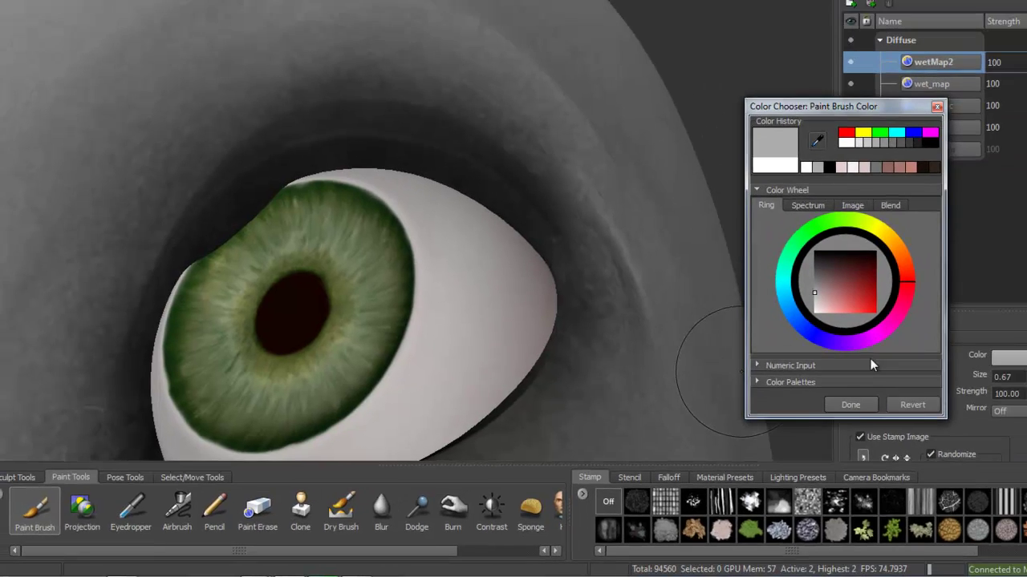
left_click(888, 442)
Try painting light gray over the upper eyelid of the left eye while the eyeball is still in place, and undo it
mouse_move(327, 198)
left_mouse_down()
mouse_move(375, 201)
mouse_move(336, 201)
mouse_move(411, 227)
mouse_move(466, 252)
left_mouse_up()
mouse_move(156, 381)
left_mouse_down()
mouse_move(224, 340)
mouse_move(258, 225)
left_mouse_up()
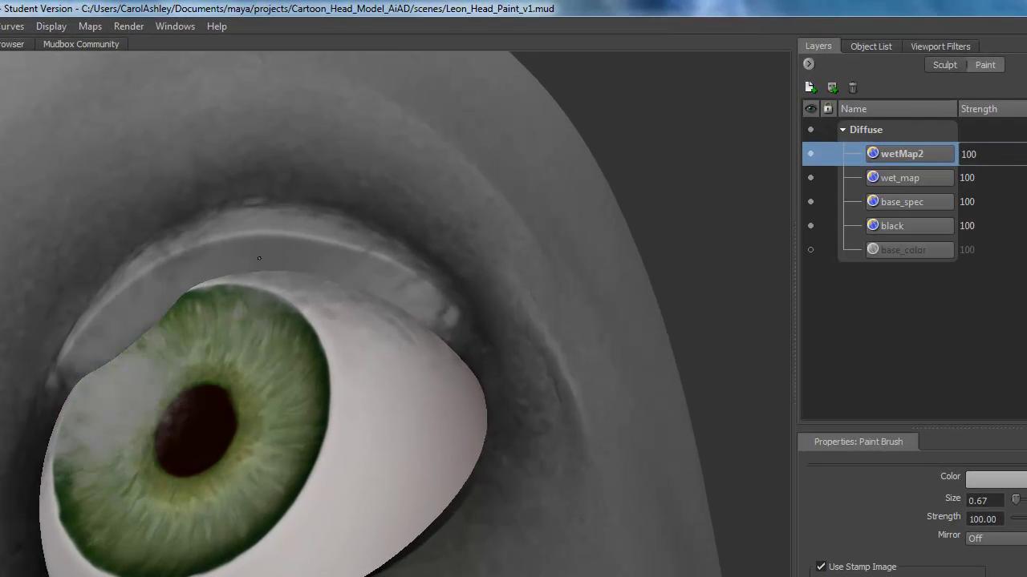
left_click_drag(410, 330, 257, 434, "alt")
scroll(260, 436, "up", 2)
key("ctrl+z")
left_click_drag(566, 468, 455, 454, "alt")
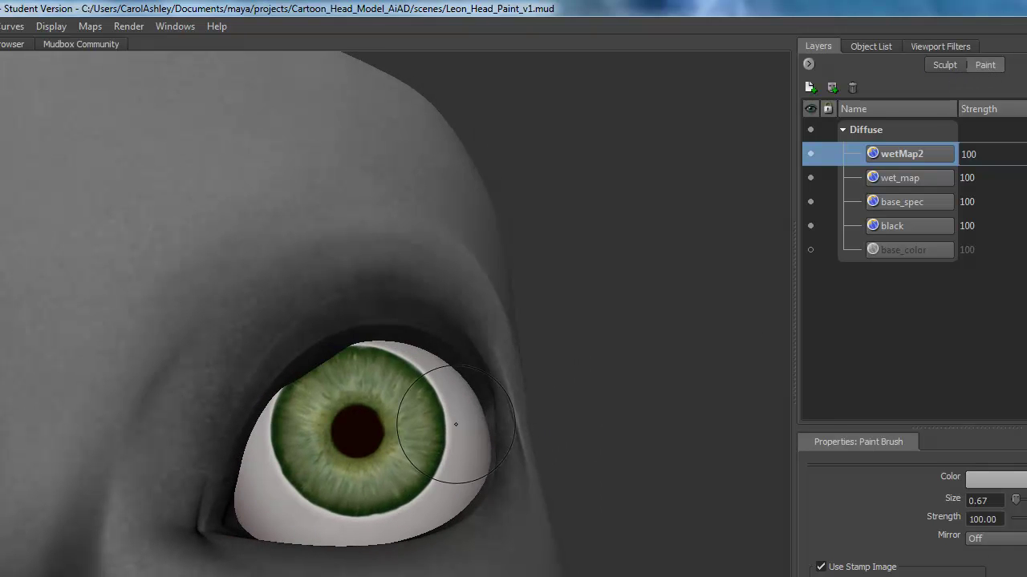
Hide the iris object to expose the eye socket, and return to the paint layers
left_click(872, 47)
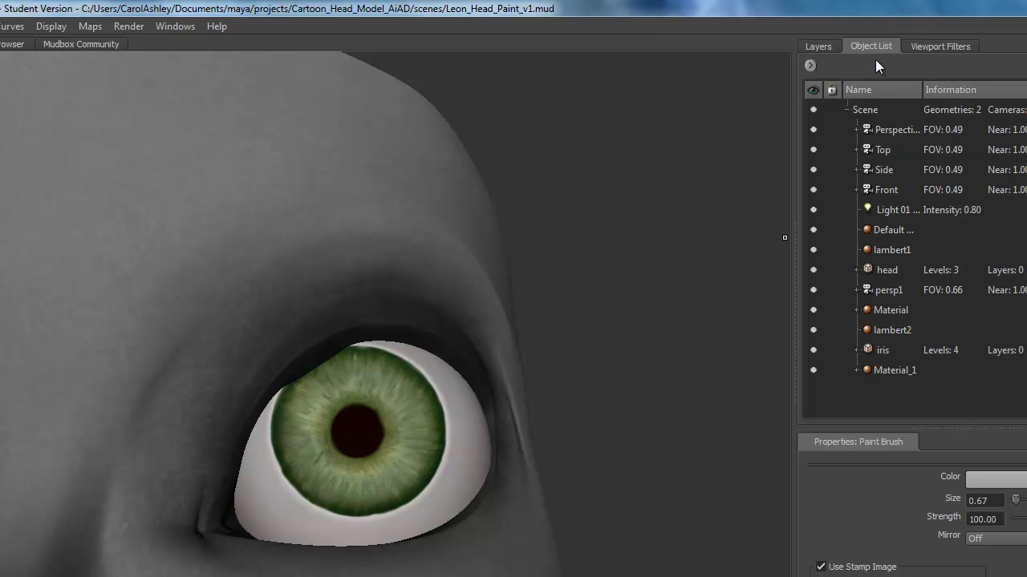
left_click(883, 350)
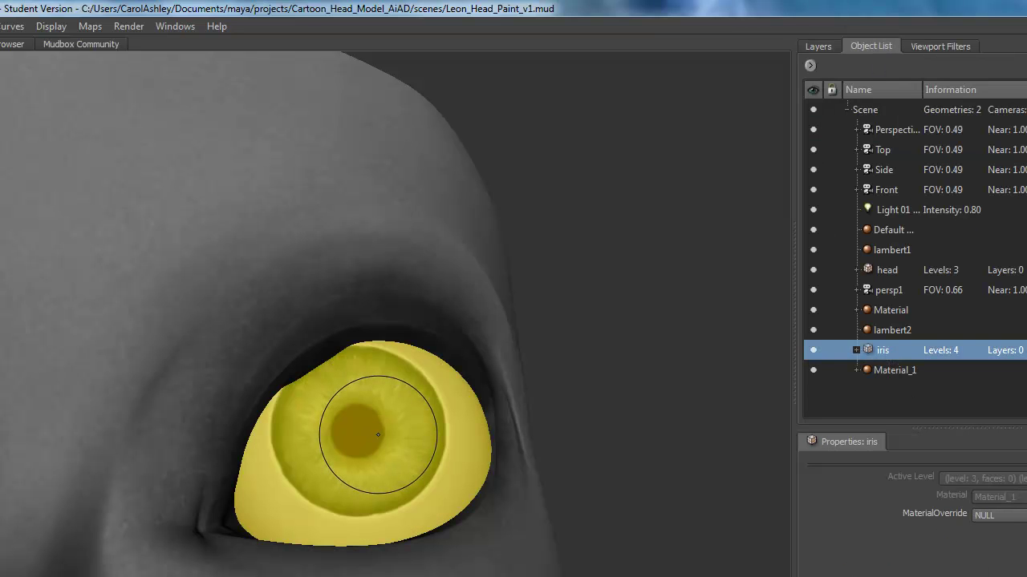
left_click(813, 351)
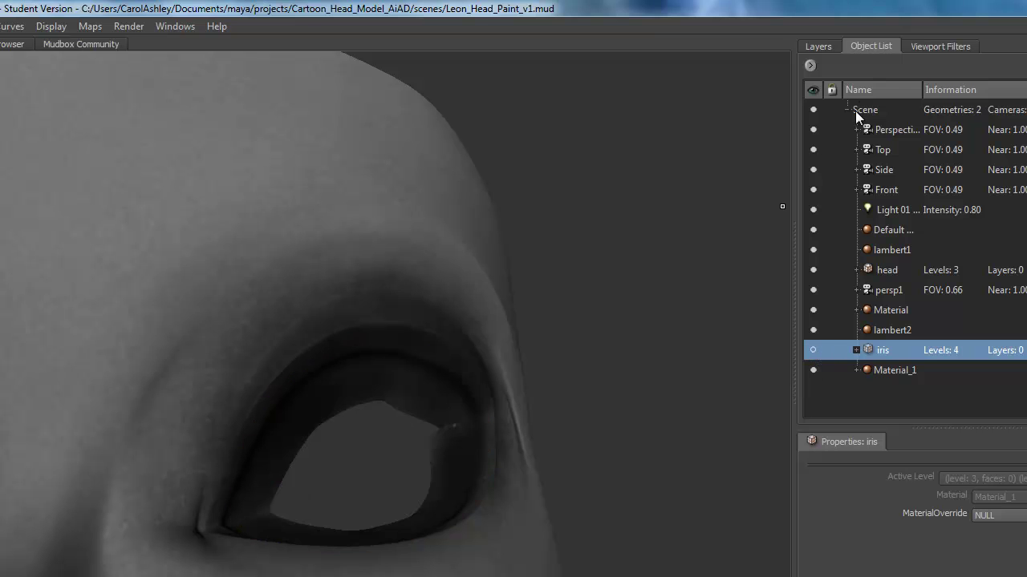
left_click(821, 46)
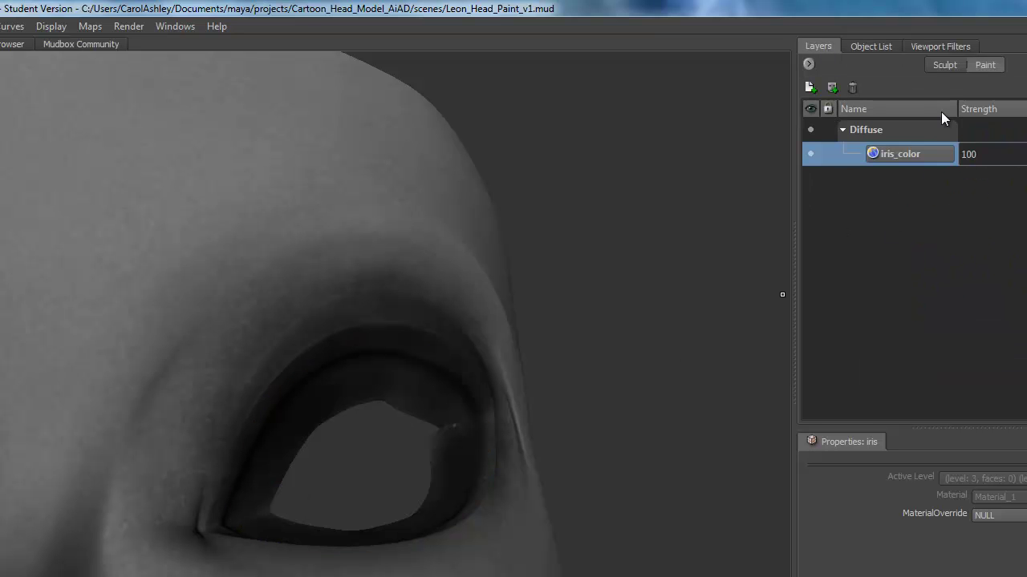
Paint light gray on wetMap2 around the left eye socket, covering the upper lid, inner rim and lower lid
left_click_drag(353, 498, 388, 353, "alt")
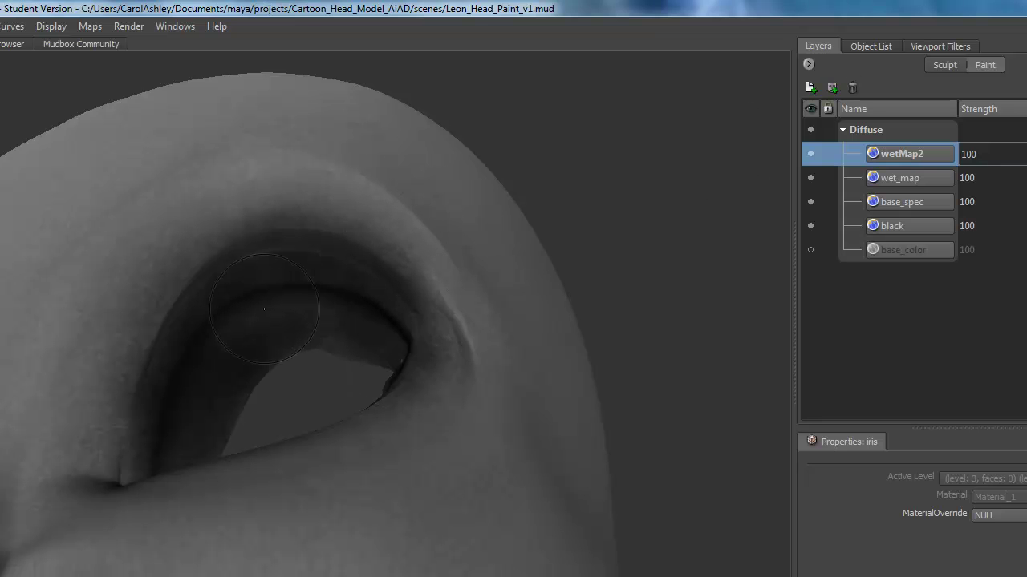
mouse_move(262, 298)
left_mouse_down()
mouse_move(269, 258)
mouse_move(392, 298)
mouse_move(377, 277)
mouse_move(243, 285)
mouse_move(157, 365)
mouse_move(128, 449)
mouse_move(201, 277)
mouse_move(340, 283)
mouse_move(401, 329)
mouse_move(288, 284)
mouse_move(241, 299)
mouse_move(356, 312)
mouse_move(421, 303)
left_mouse_up()
mouse_move(421, 303)
left_mouse_down("alt")
mouse_move(337, 319)
mouse_move(321, 412)
mouse_move(257, 397)
mouse_move(426, 337)
mouse_move(356, 401)
mouse_move(241, 393)
mouse_move(252, 355)
mouse_move(193, 368)
mouse_move(235, 272)
mouse_move(385, 184)
mouse_move(453, 305)
mouse_move(438, 316)
left_mouse_up("alt")
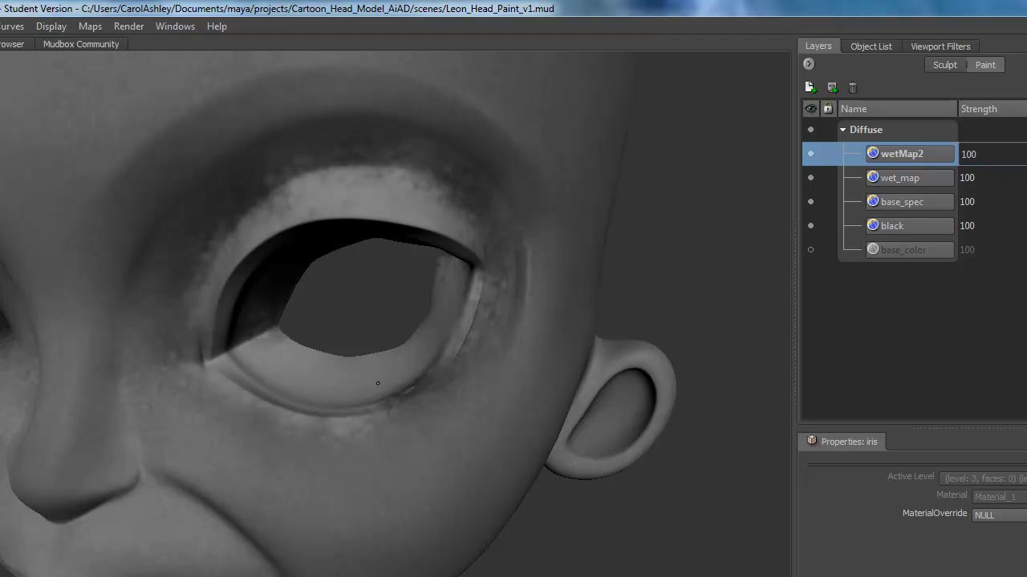
mouse_move(372, 391)
left_mouse_down()
mouse_move(314, 396)
mouse_move(227, 354)
left_mouse_up()
mouse_move(237, 285)
left_mouse_down()
mouse_move(330, 205)
mouse_move(266, 259)
mouse_move(403, 211)
mouse_move(295, 219)
mouse_move(447, 237)
mouse_move(396, 212)
mouse_move(468, 261)
mouse_move(438, 215)
mouse_move(464, 297)
mouse_move(465, 288)
mouse_move(391, 377)
left_mouse_up()
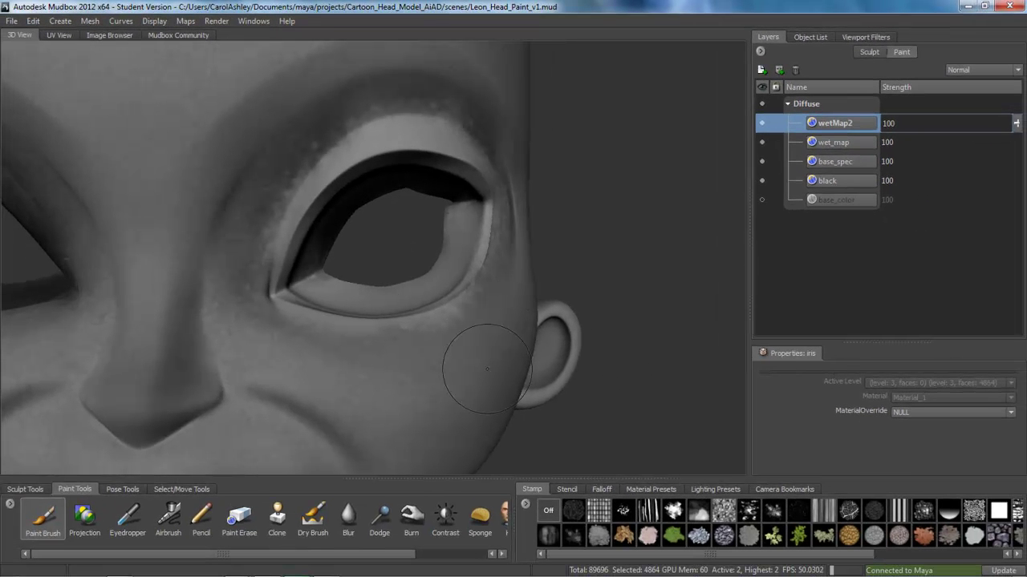
Darken the Paint Brush color to a medium gray
left_click(44, 517)
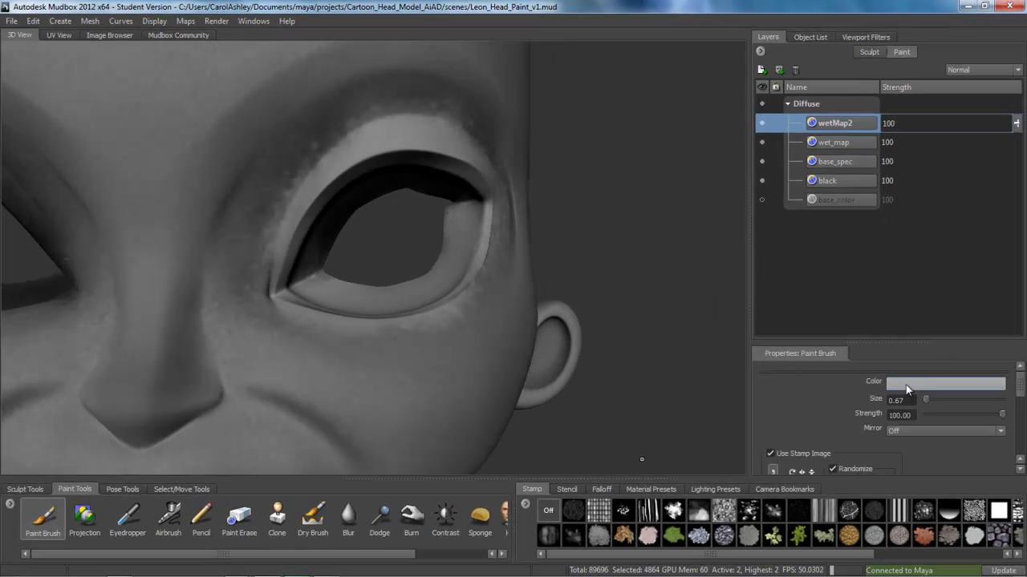
left_click(914, 383)
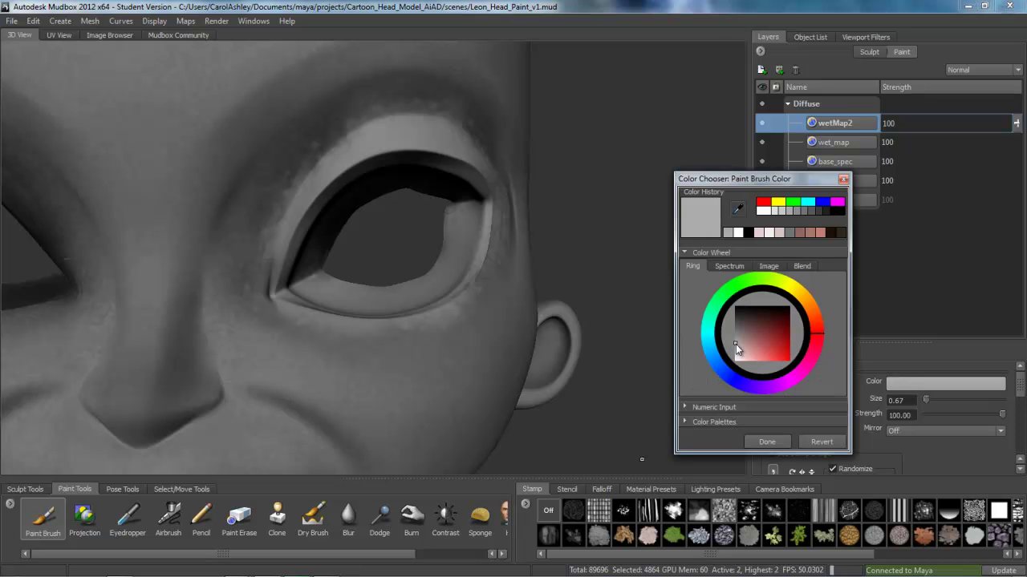
left_click_drag(736, 344, 733, 334)
left_click(762, 441)
Paint medium gray around the outer edges of the left eye's light patch to blend it into the surrounding skin
left_click_drag(440, 208, 398, 254, "alt")
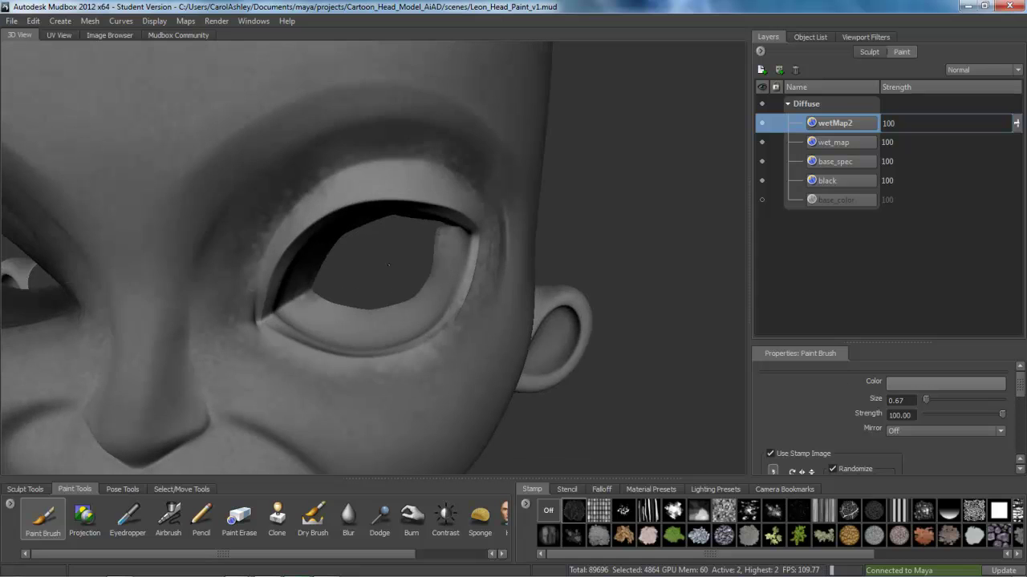
mouse_move(388, 155)
left_mouse_down()
mouse_move(445, 153)
mouse_move(472, 168)
mouse_move(344, 145)
left_mouse_up()
left_click_drag(251, 219, 341, 161)
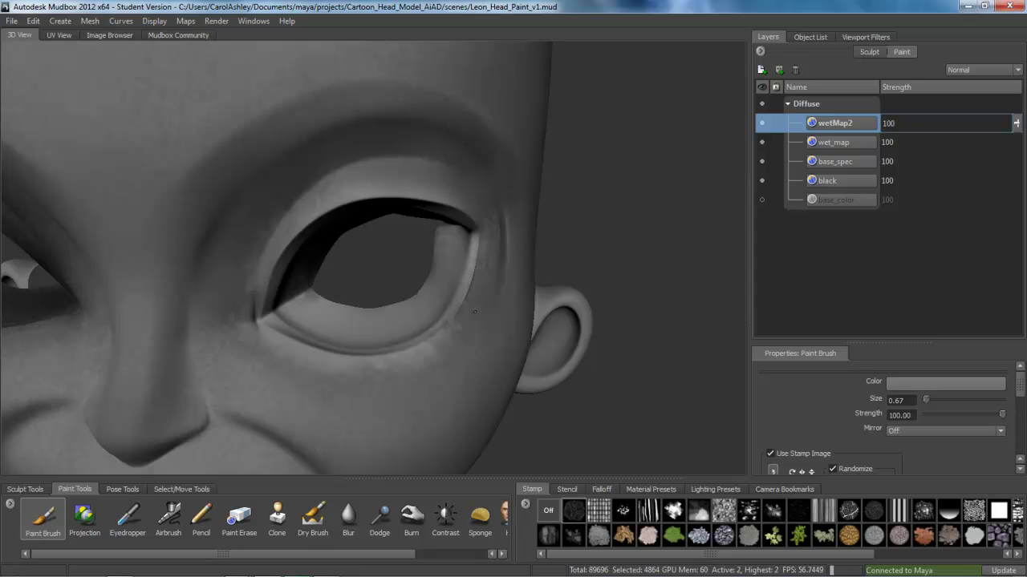
mouse_move(448, 344)
left_mouse_down()
mouse_move(386, 374)
mouse_move(321, 379)
mouse_move(270, 363)
mouse_move(216, 321)
left_mouse_up()
left_click_drag(417, 123, 353, 135, "alt")
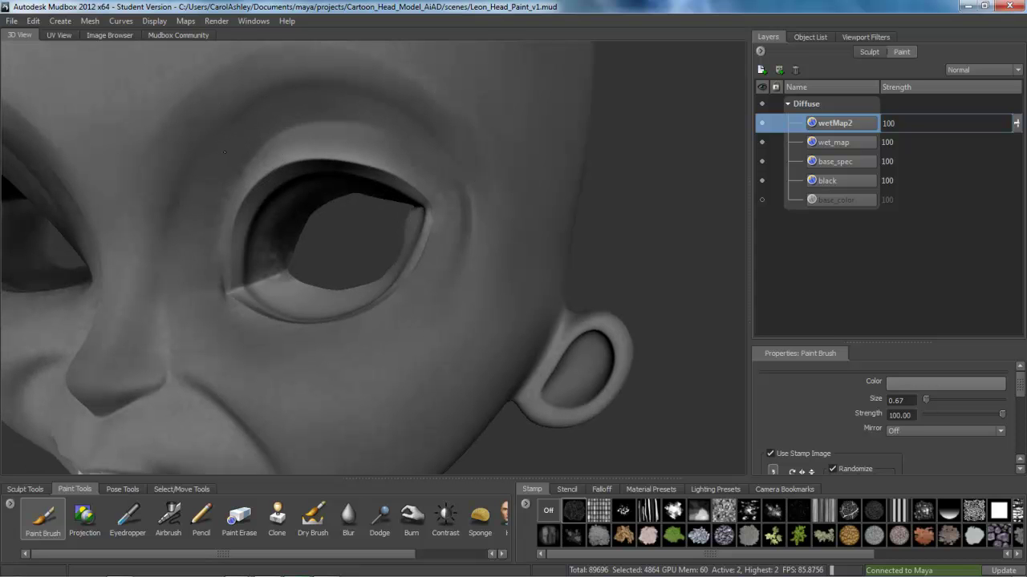
left_click_drag(274, 236, 253, 248, "alt")
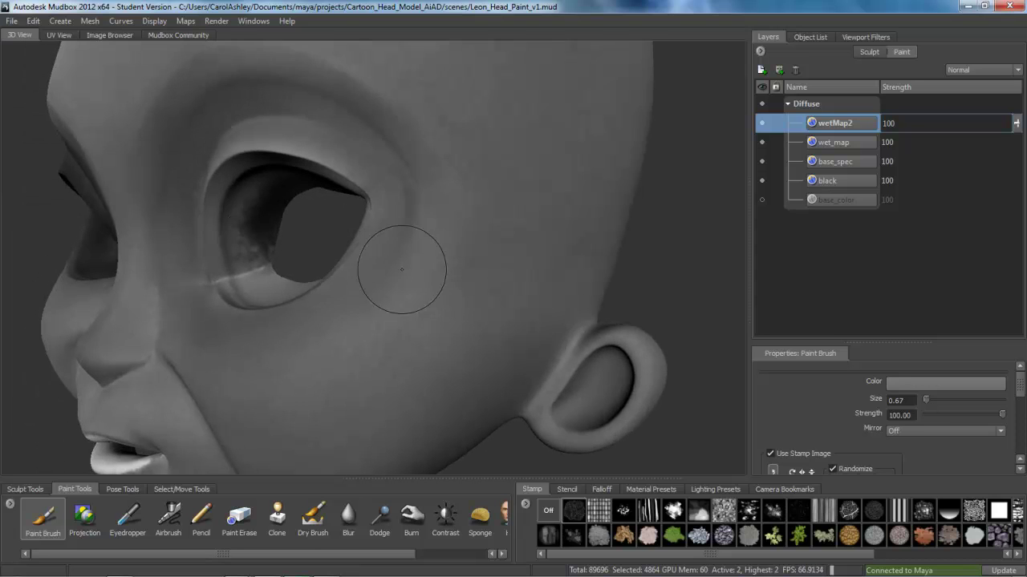
mouse_move(243, 362)
left_mouse_down("alt")
mouse_move(438, 375)
mouse_move(372, 370)
left_mouse_up("alt")
left_click_drag(503, 371, 563, 352, "alt")
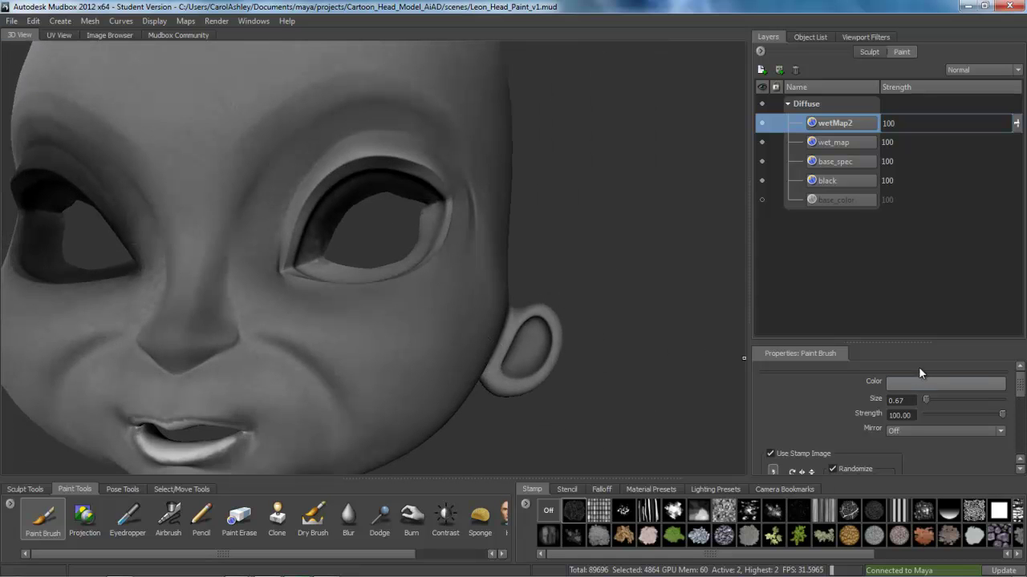
Set the Paint Brush color to white and reduce its strength to 25.80
left_click(899, 383)
left_click(753, 249)
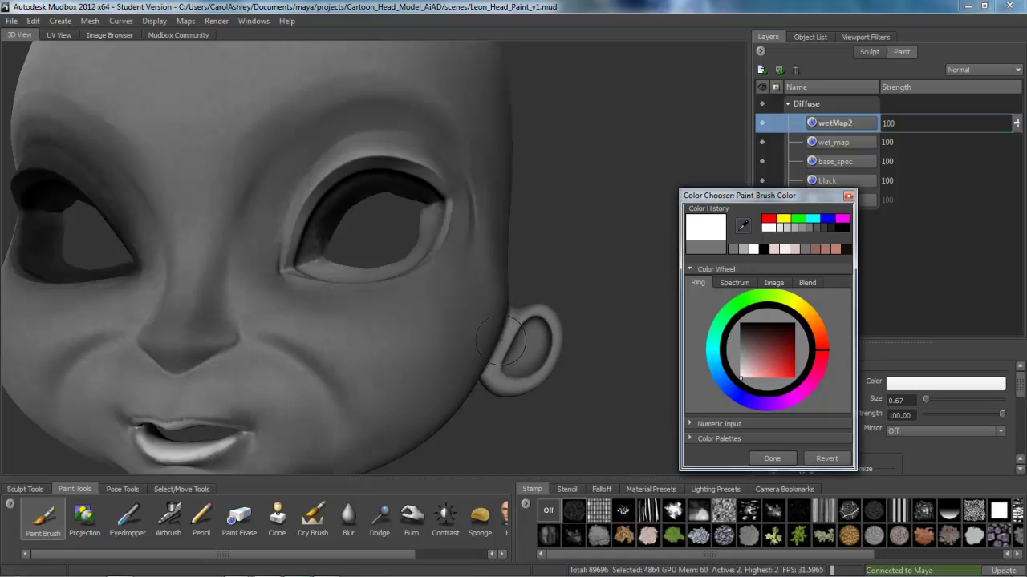
left_click(772, 459)
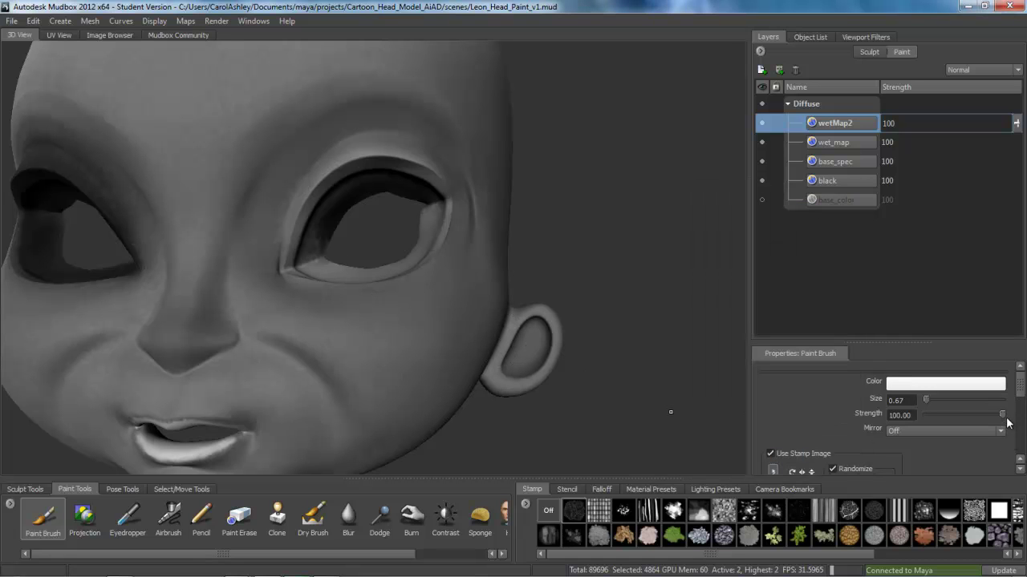
left_click_drag(947, 414, 935, 414)
Try a white stroke beneath the left eye at the reduced strength, and undo it
left_click_drag(438, 367, 419, 360, "alt")
mouse_move(384, 299)
left_mouse_down()
mouse_move(473, 302)
mouse_move(365, 273)
left_mouse_up()
key("ctrl+z")
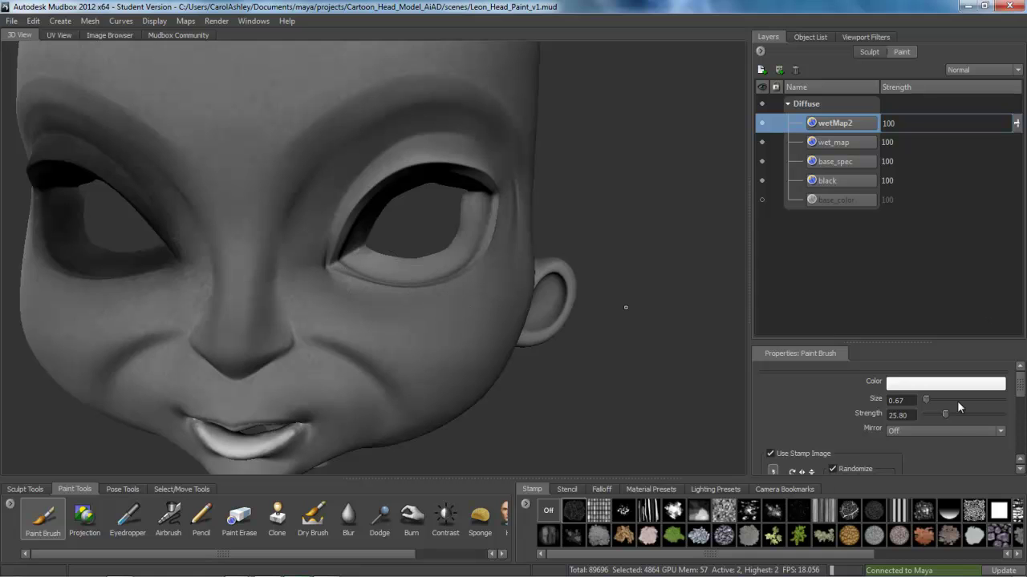
Set the brush size to 1.38 and strength to 11.70, and softly brush white below and above the left eye
left_click_drag(956, 416, 935, 396)
mouse_move(408, 302)
left_mouse_down()
mouse_move(425, 297)
mouse_move(210, 297)
left_mouse_up()
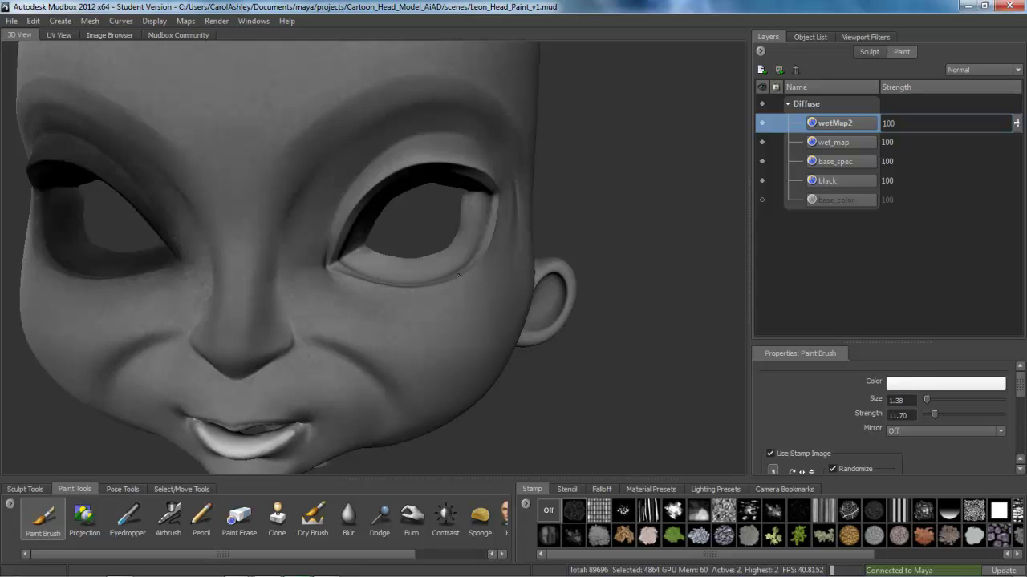
left_click_drag(472, 262, 435, 280, "alt")
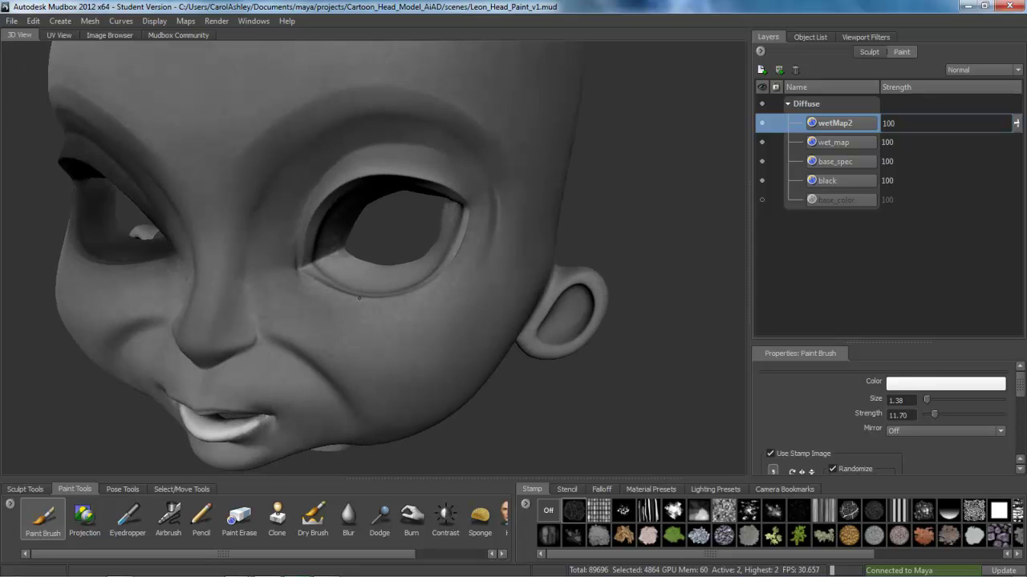
mouse_move(313, 278)
left_mouse_down("alt")
mouse_move(348, 275)
mouse_move(326, 217)
left_mouse_up("alt")
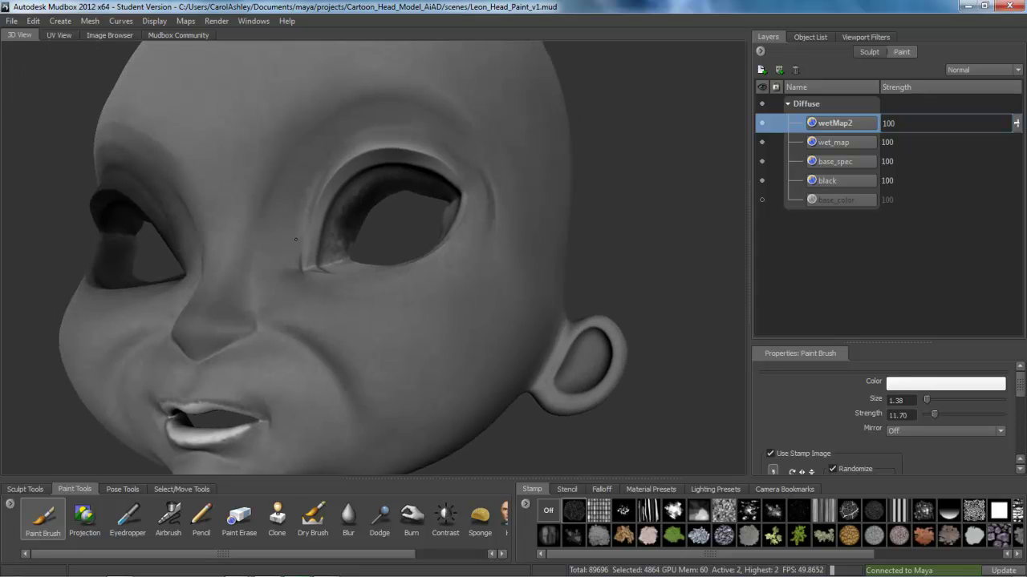
left_click_drag(358, 140, 424, 120)
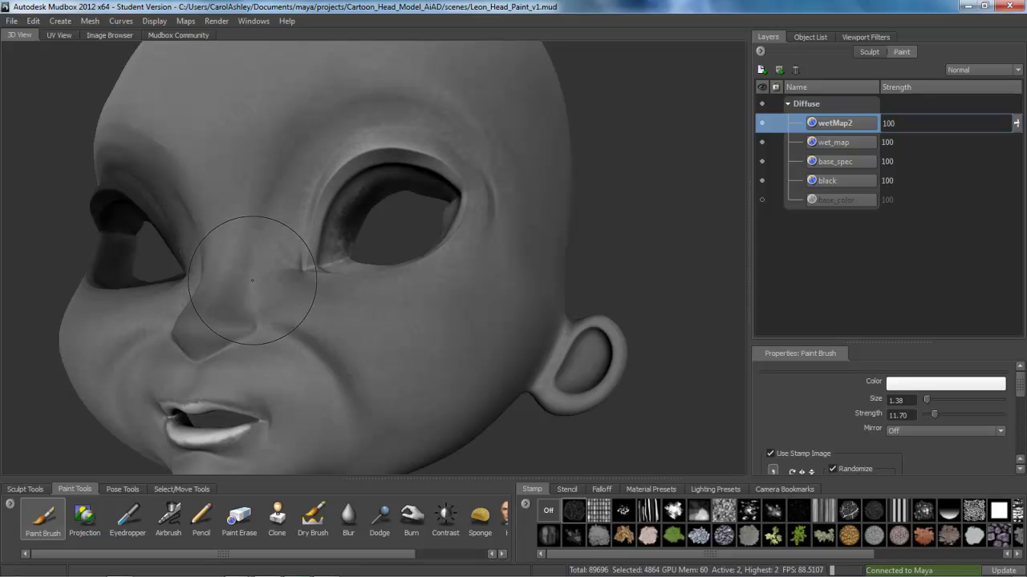
Brush faint white over the upper lid and around the socket of the character's right eye
left_click_drag(295, 198, 344, 252, "alt")
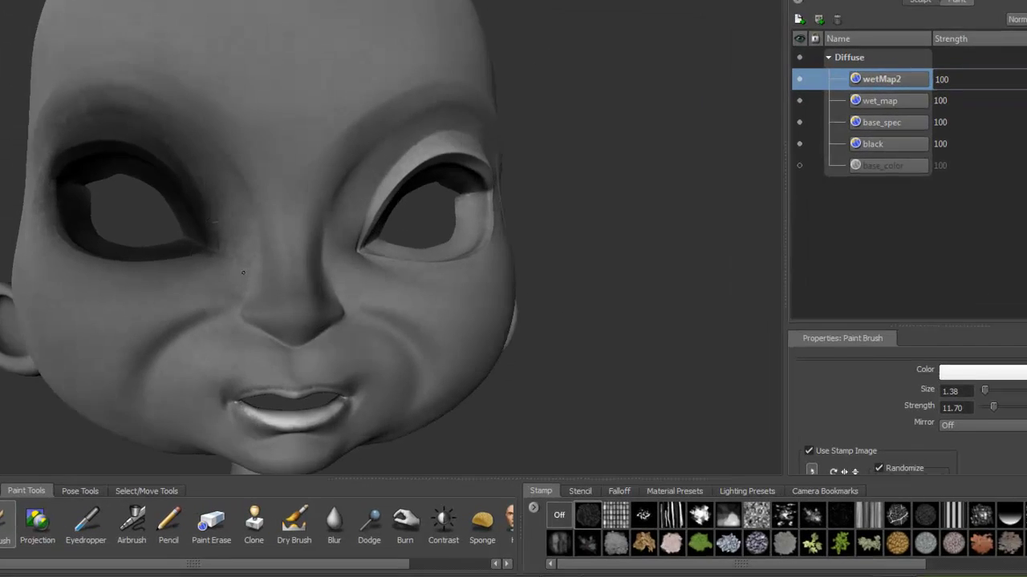
mouse_move(243, 273)
left_mouse_down("alt")
mouse_move(297, 261)
mouse_move(316, 273)
mouse_move(271, 292)
mouse_move(208, 275)
mouse_move(232, 289)
left_mouse_up("alt")
right_click_drag(233, 289, 256, 235, "alt")
left_click_drag(256, 235, 315, 212, "alt")
left_click_drag(309, 119, 210, 72)
mouse_move(106, 76)
left_mouse_down()
mouse_move(215, 70)
mouse_move(339, 302)
mouse_move(221, 280)
mouse_move(136, 301)
mouse_move(92, 224)
mouse_move(298, 172)
mouse_move(299, 196)
left_mouse_up()
mouse_move(184, 114)
left_mouse_down()
mouse_move(209, 138)
mouse_move(273, 165)
left_mouse_up()
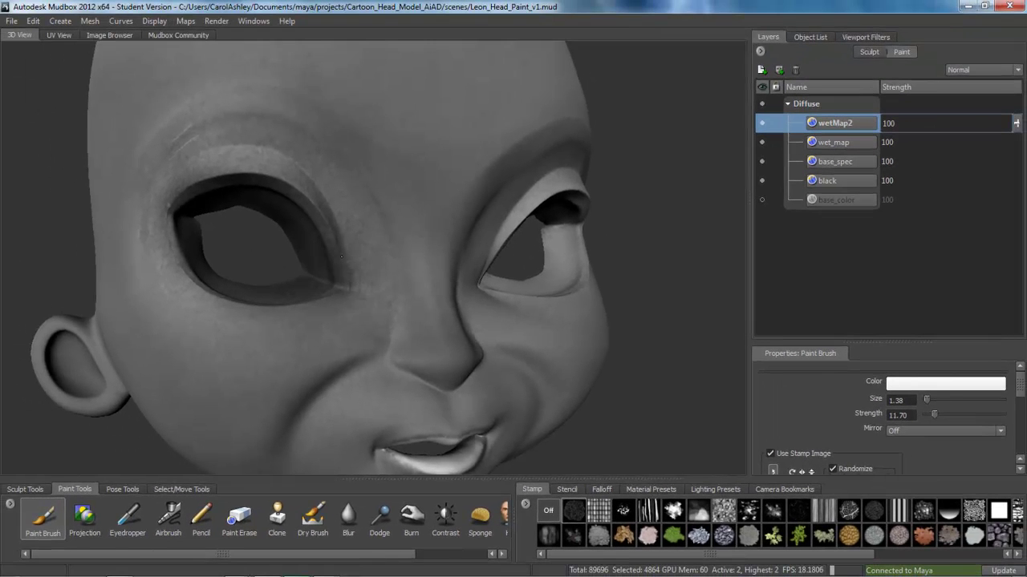
Switch the Paint Brush color back to light gray from the color history
left_click_drag(332, 261, 377, 264, "alt")
left_click(934, 385)
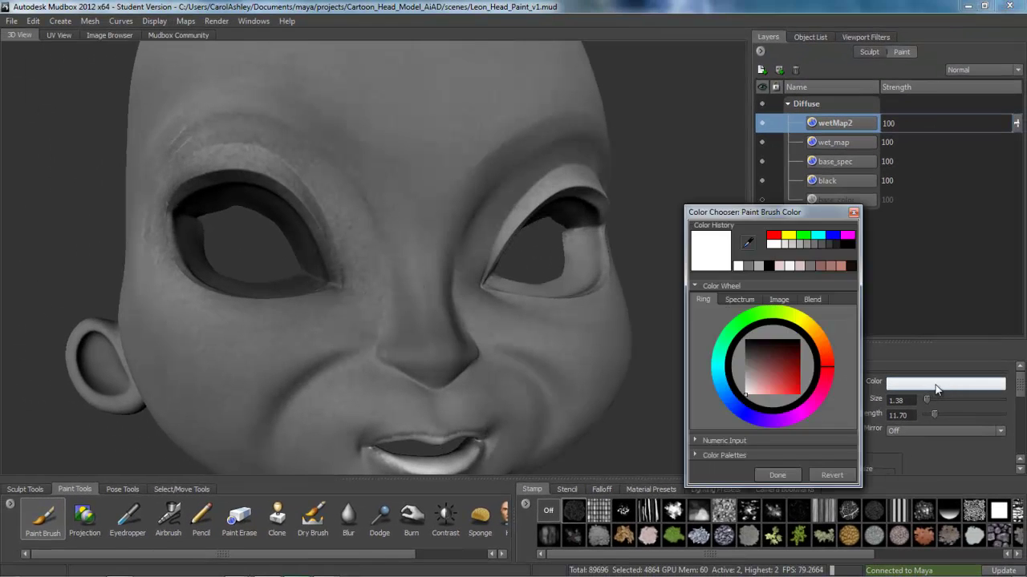
left_click(762, 269)
left_click(778, 475)
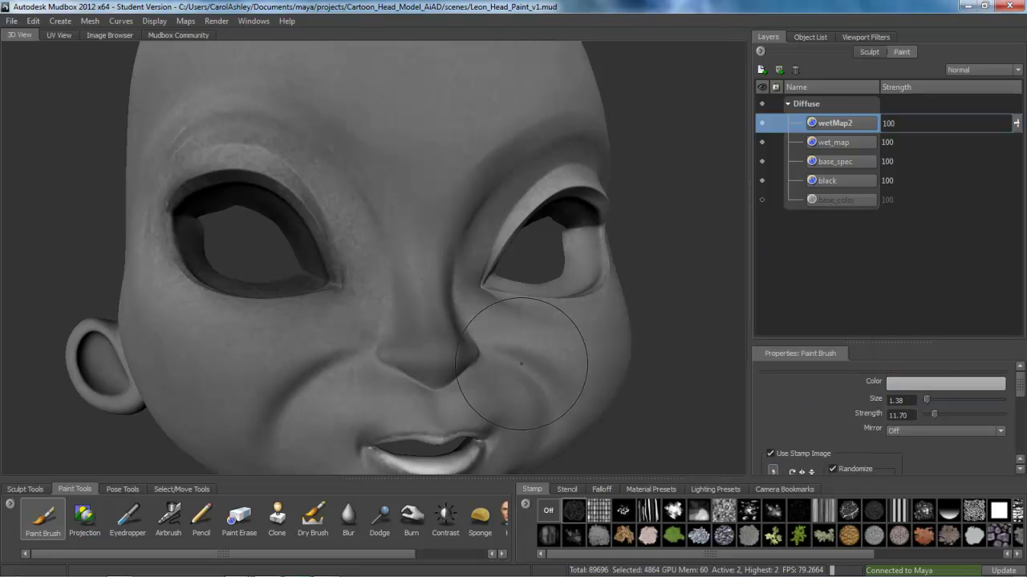
Paint light gray around the right eye's inner rim and lids with brush size 0.93 and strength 34.20
mouse_move(304, 300)
left_mouse_down("alt")
mouse_move(239, 297)
mouse_move(241, 309)
mouse_move(224, 309)
left_mouse_up("alt")
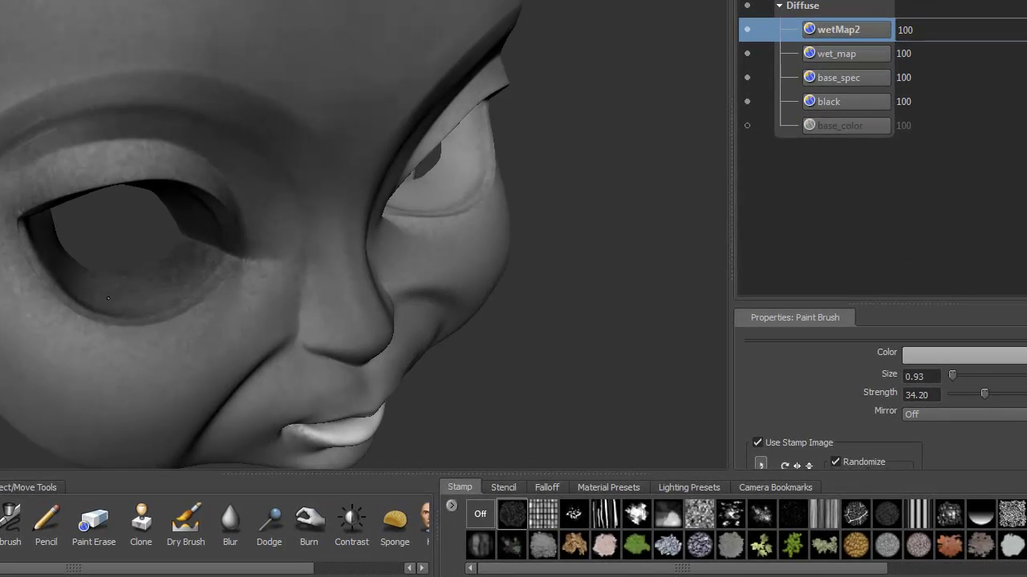
mouse_move(156, 294)
left_mouse_down()
mouse_move(186, 272)
mouse_move(115, 315)
mouse_move(173, 241)
mouse_move(223, 119)
left_mouse_up()
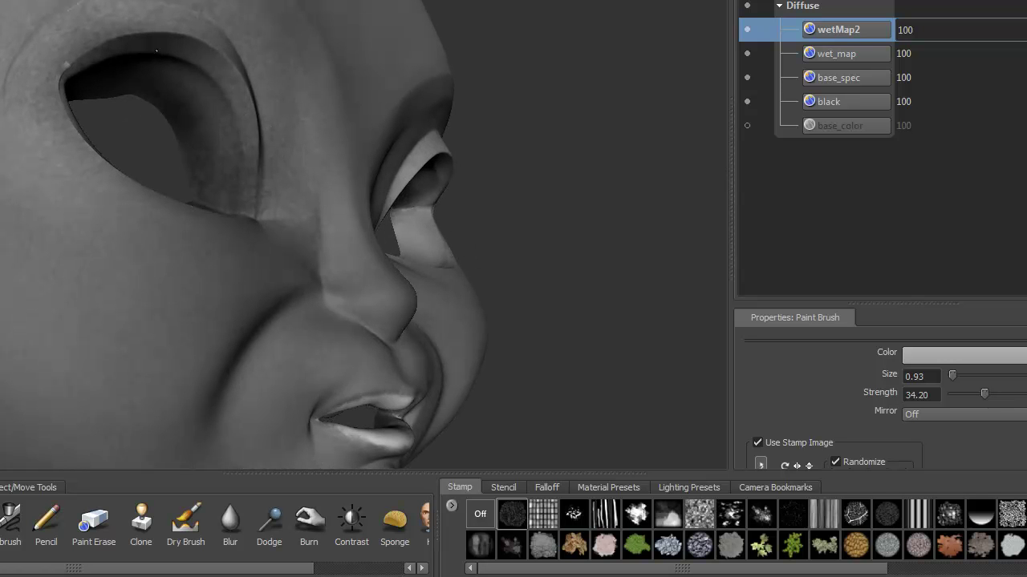
left_click_drag(146, 57, 369, 132, "alt")
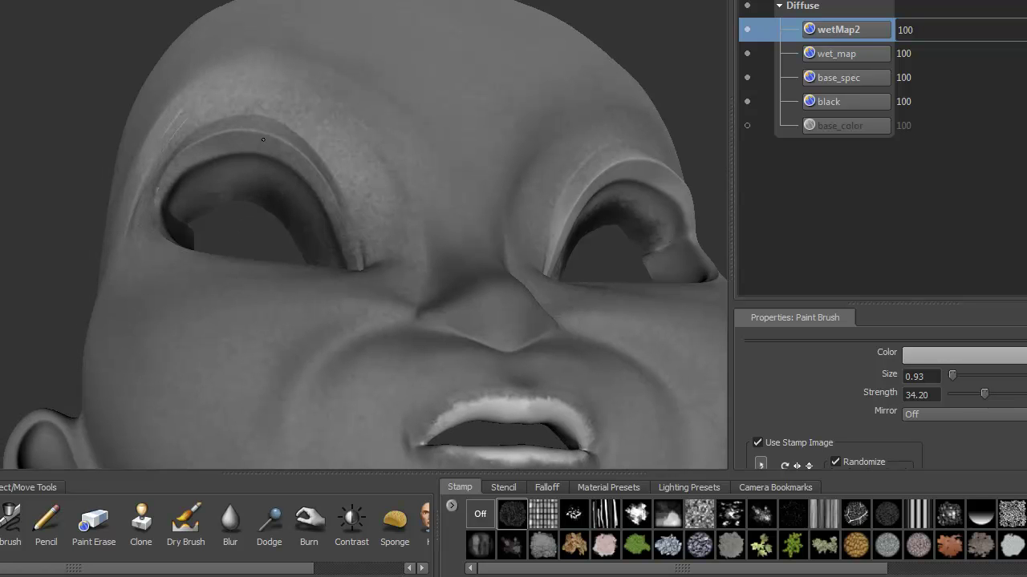
left_click_drag(332, 222, 348, 270, "alt")
mouse_move(272, 269)
left_mouse_down("alt")
mouse_move(199, 264)
mouse_move(240, 304)
left_mouse_up("alt")
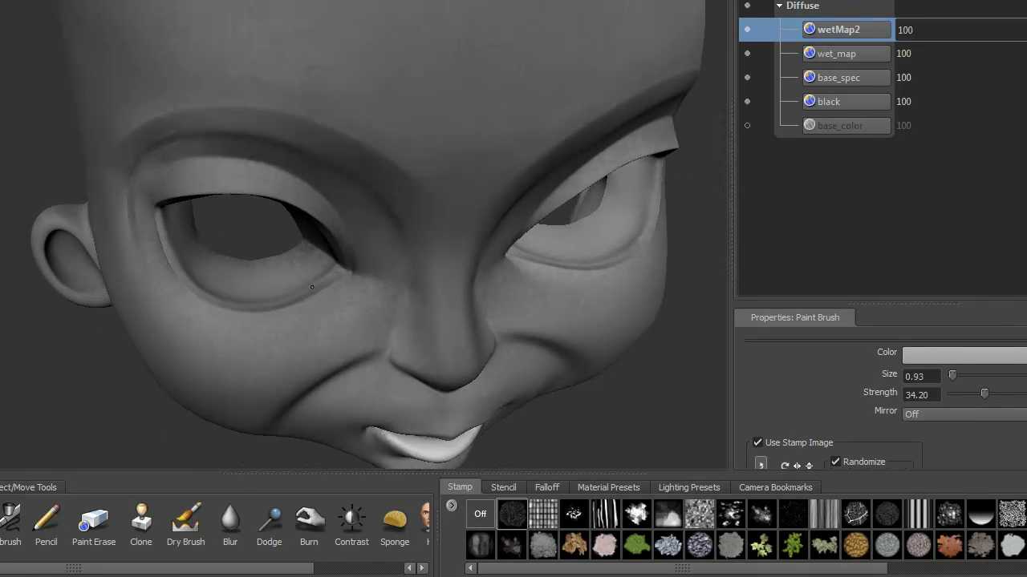
Examine the painted lips and eye sockets from several angles, toggling the wet_map layer off and on for comparison
mouse_move(270, 265)
left_mouse_down("alt")
mouse_move(316, 286)
mouse_move(327, 198)
mouse_move(119, 202)
mouse_move(150, 195)
left_mouse_up("alt")
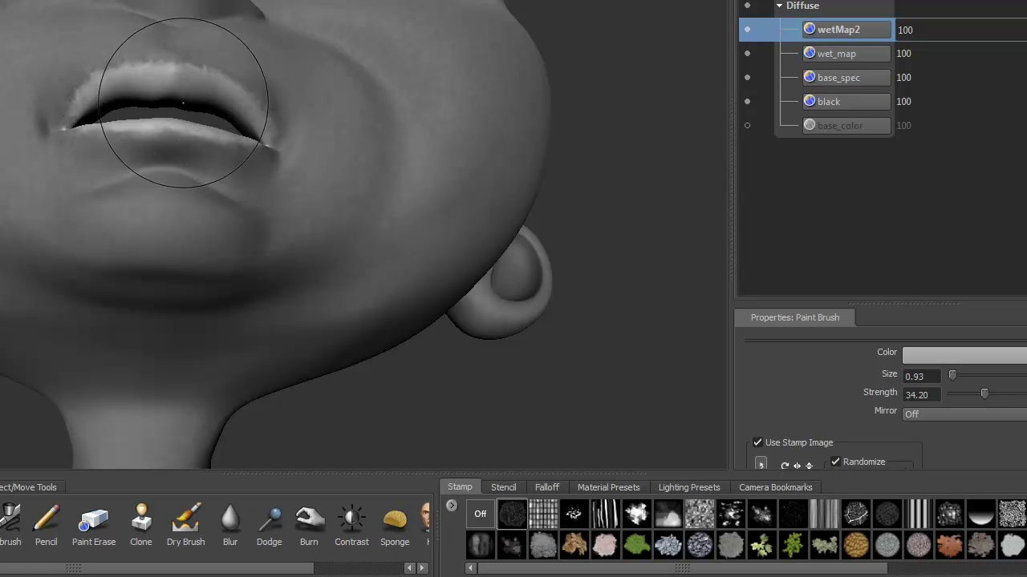
left_click_drag(166, 111, 85, 112, "alt")
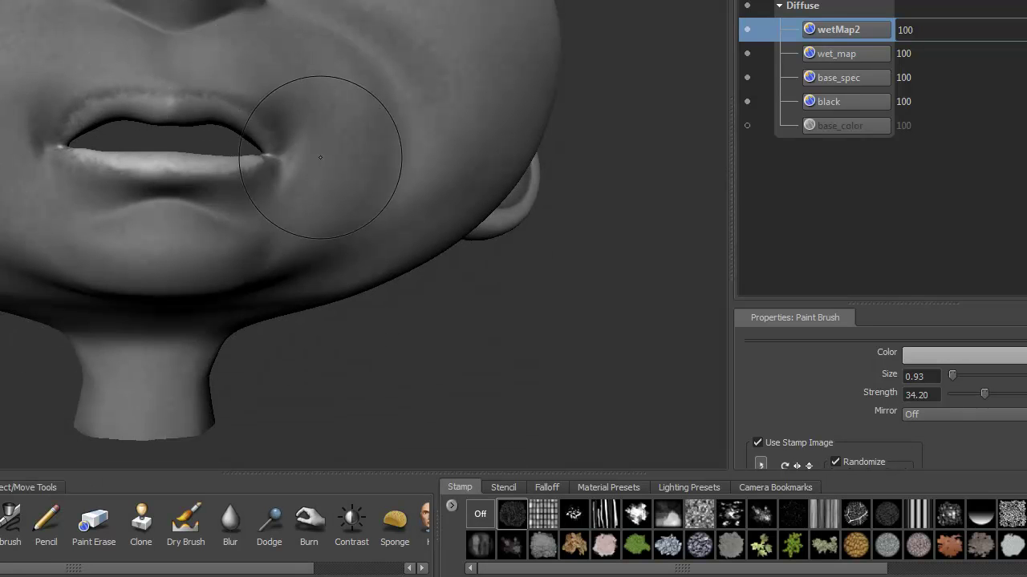
mouse_move(328, 165)
left_mouse_down("alt")
mouse_move(147, 187)
mouse_move(355, 131)
mouse_move(310, 230)
left_mouse_up("alt")
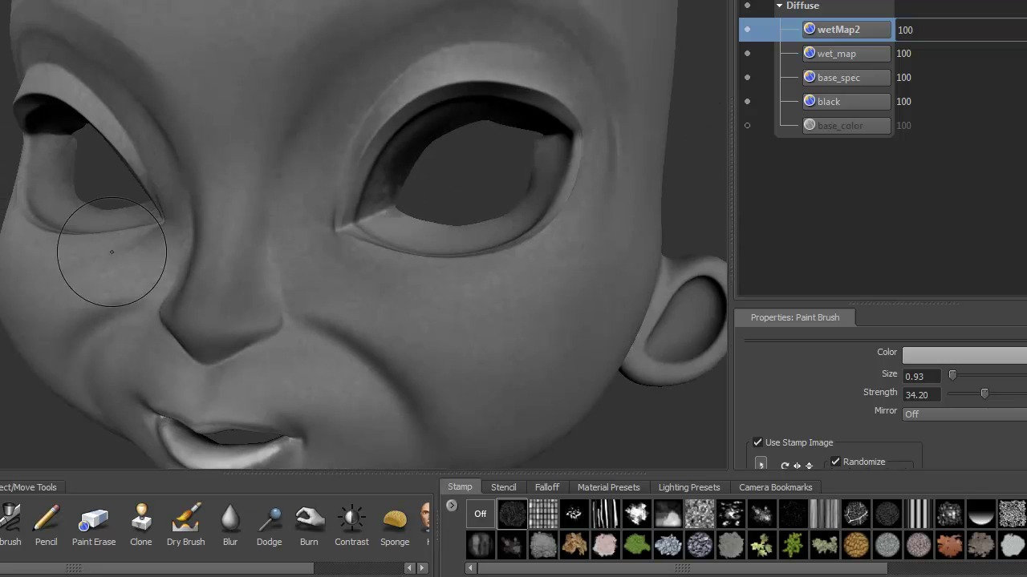
right_click_drag(92, 231, 168, 274, "alt")
left_click_drag(168, 275, 362, 281, "alt")
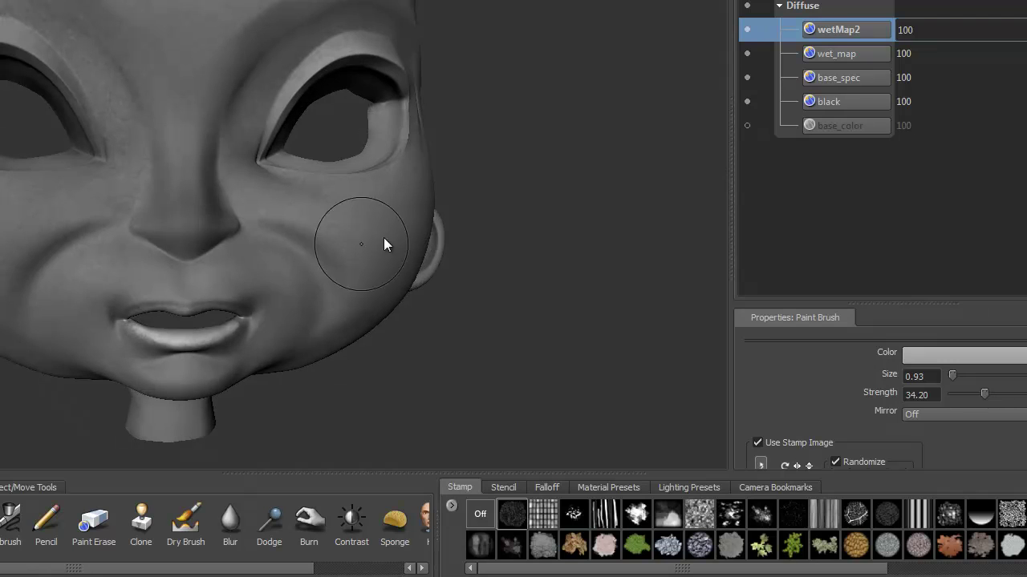
left_click(850, 56)
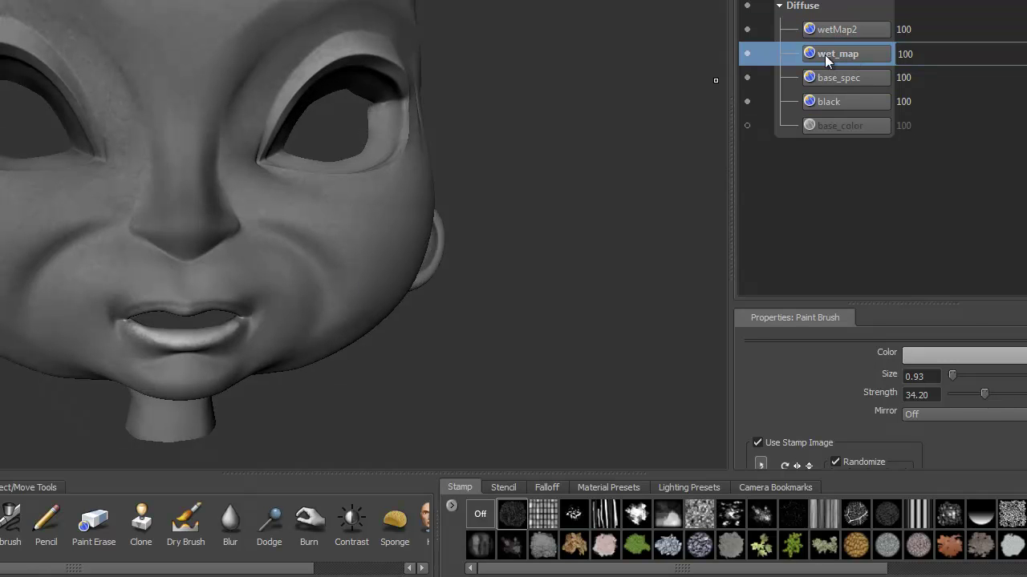
left_click(747, 54)
left_click(747, 53)
left_click(833, 32)
Adjust the base_spec layer's color with the Value channel curve, pulling down the darks and midtones while lifting the upper control point for more contrast
left_click(866, 80)
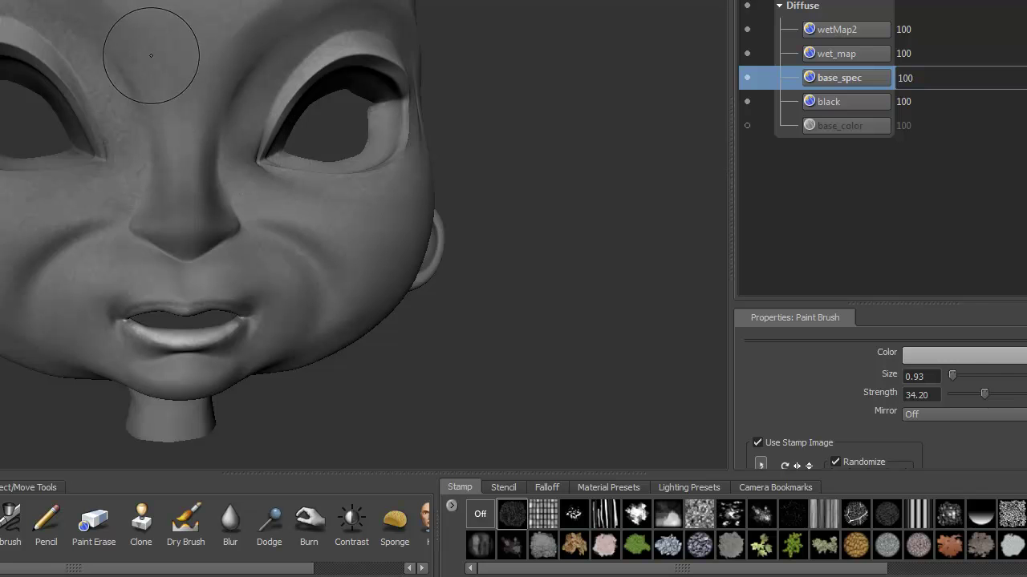
right_click(826, 82)
left_click(869, 383)
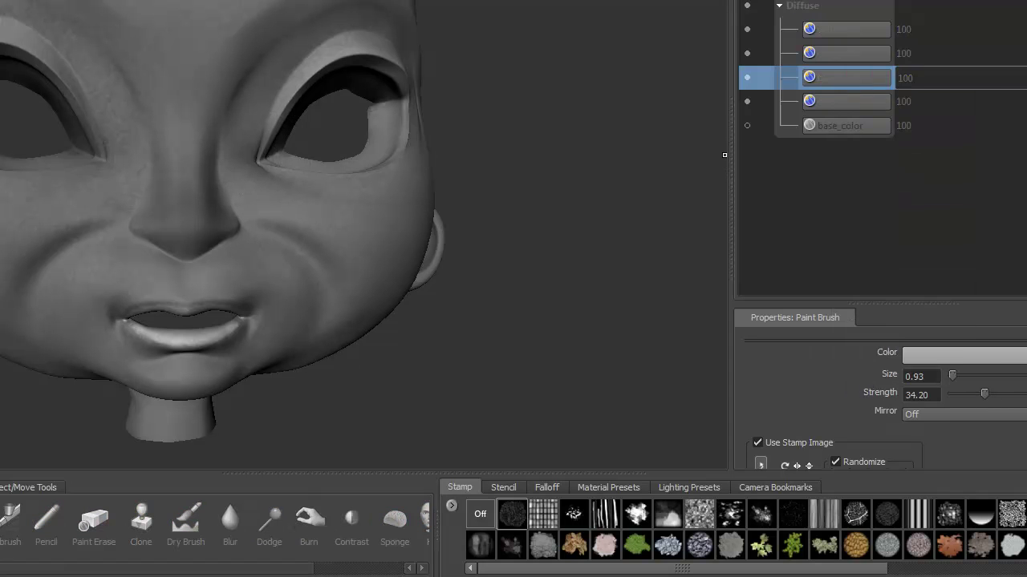
left_click_drag(410, 32, 582, 32)
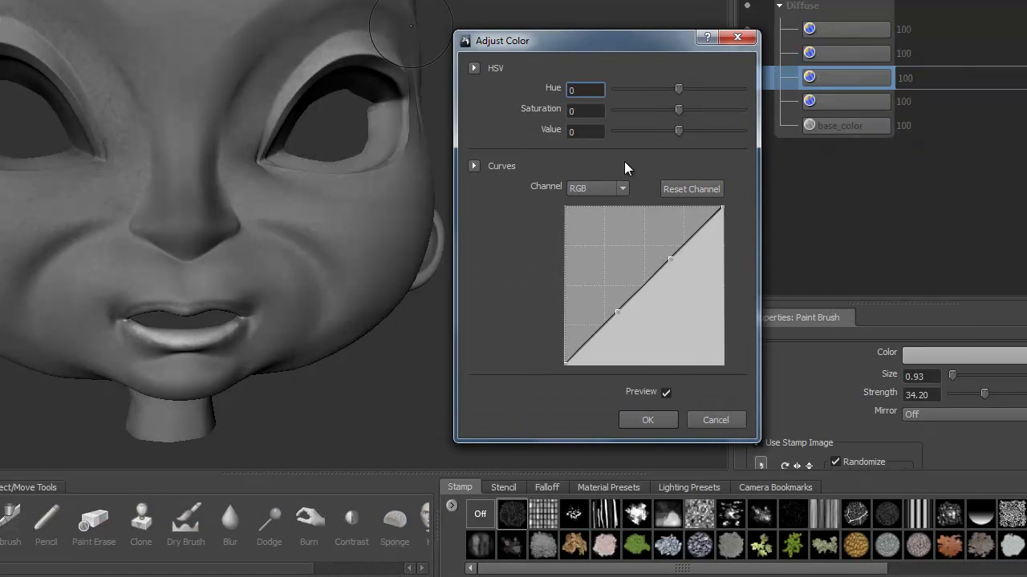
left_click(597, 188)
left_click(595, 242)
left_click_drag(616, 311, 676, 357)
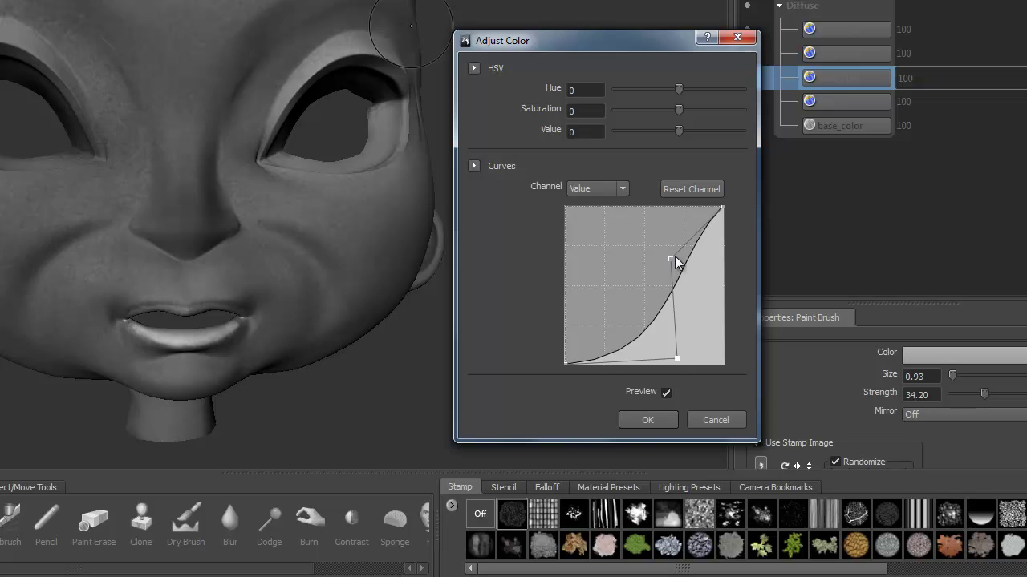
left_click_drag(673, 256, 699, 209)
left_click_drag(678, 359, 681, 363)
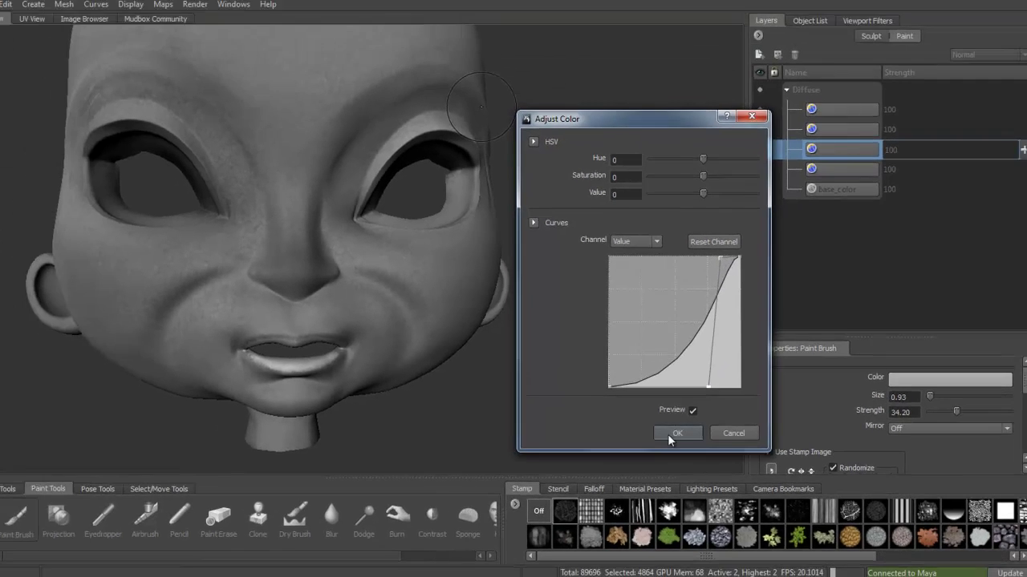
left_click(648, 419)
left_click_drag(556, 338, 539, 356, "alt")
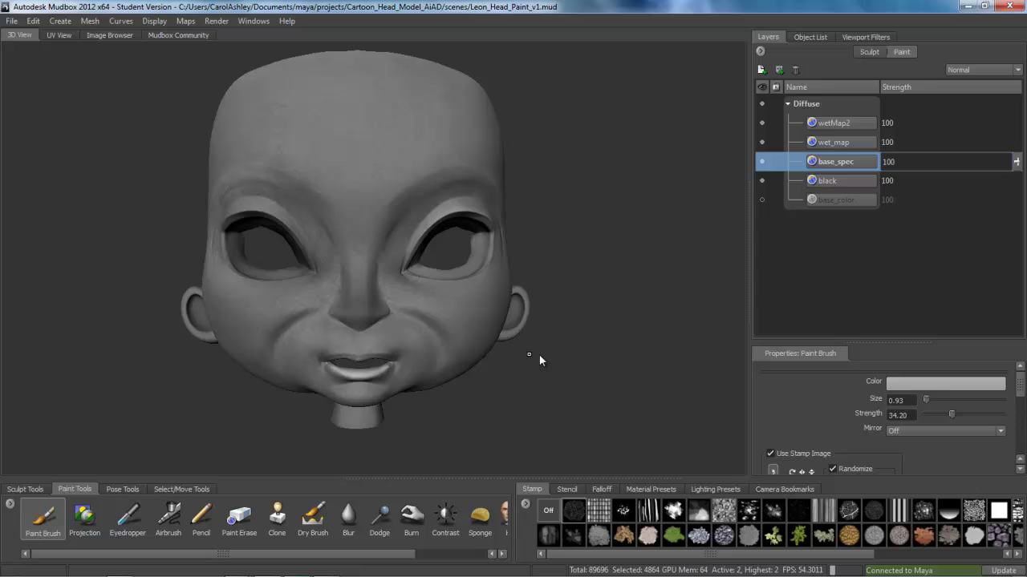
Hide the black layer and merge the visible Diffuse paint layers into base_spec
left_click(761, 182)
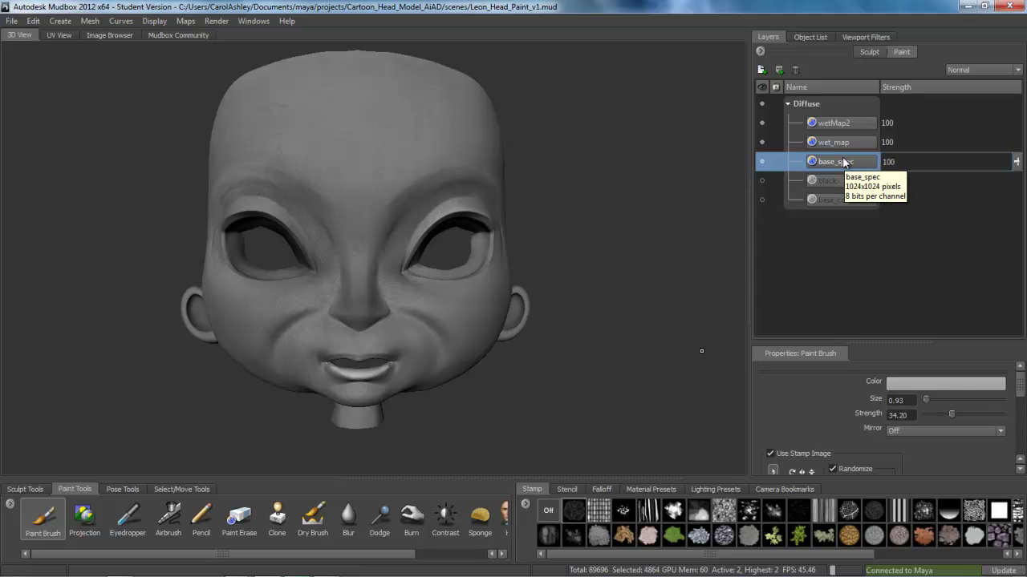
right_click(844, 163)
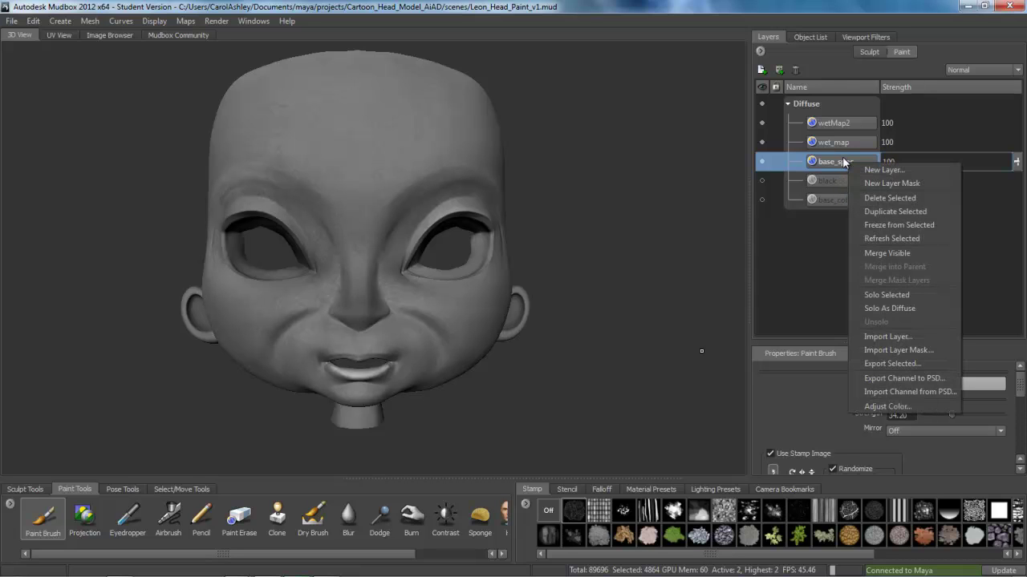
left_click(870, 253)
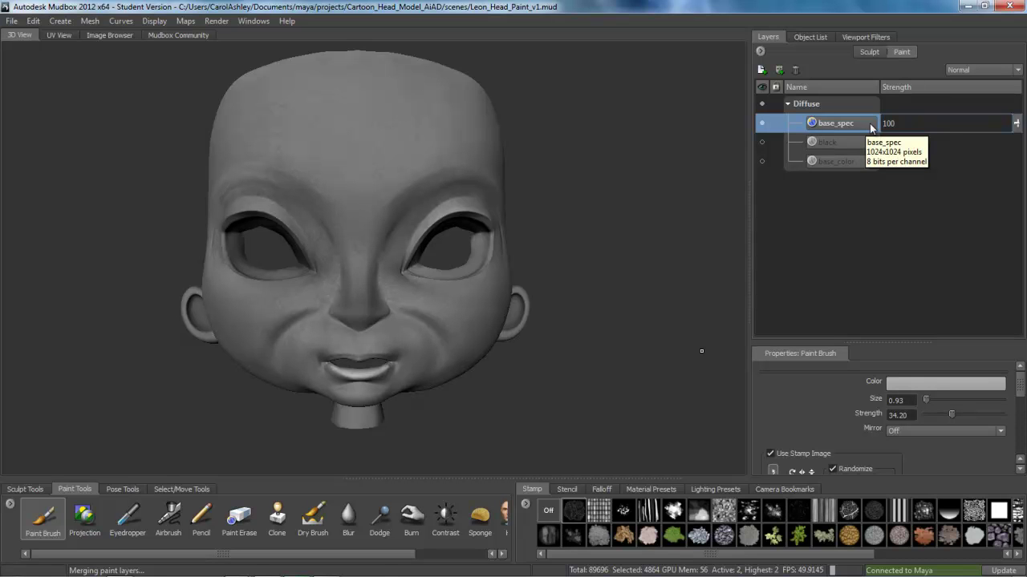
Create a new 1024 paint layer in the Specular channel, saved as Targa [8 bit, RGBA]
left_click(761, 69)
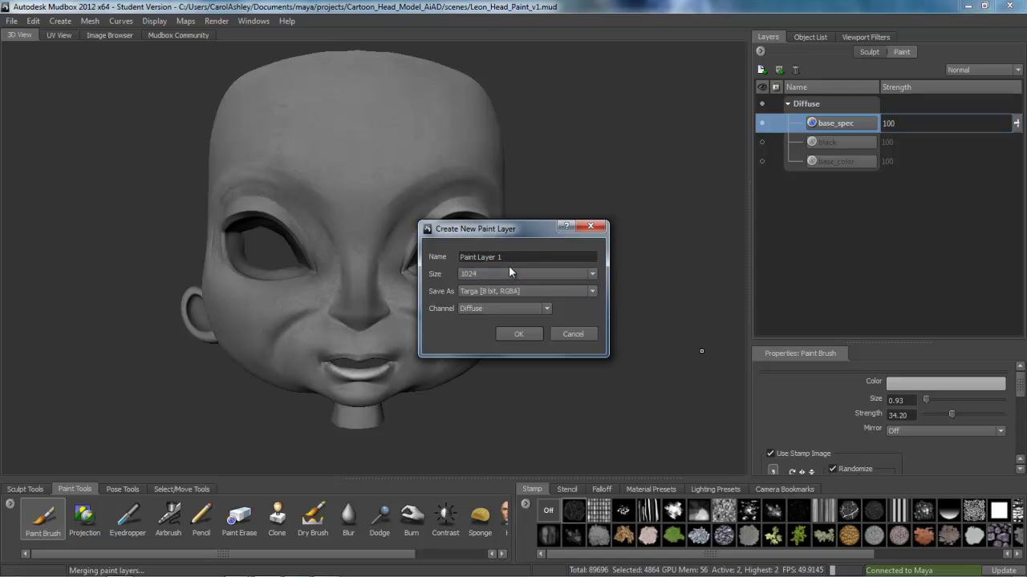
left_click(481, 308)
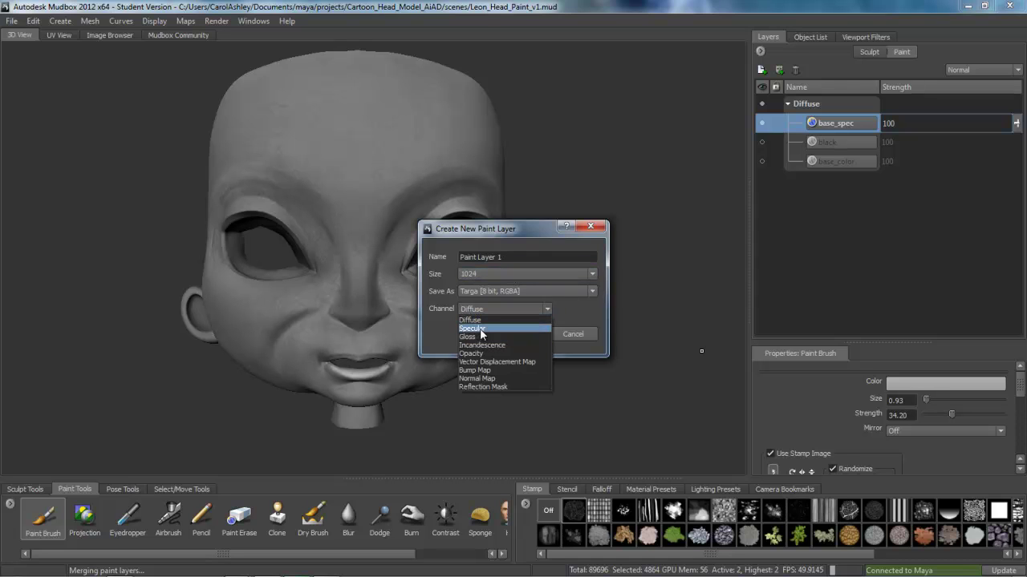
left_click(481, 329)
left_click(544, 336)
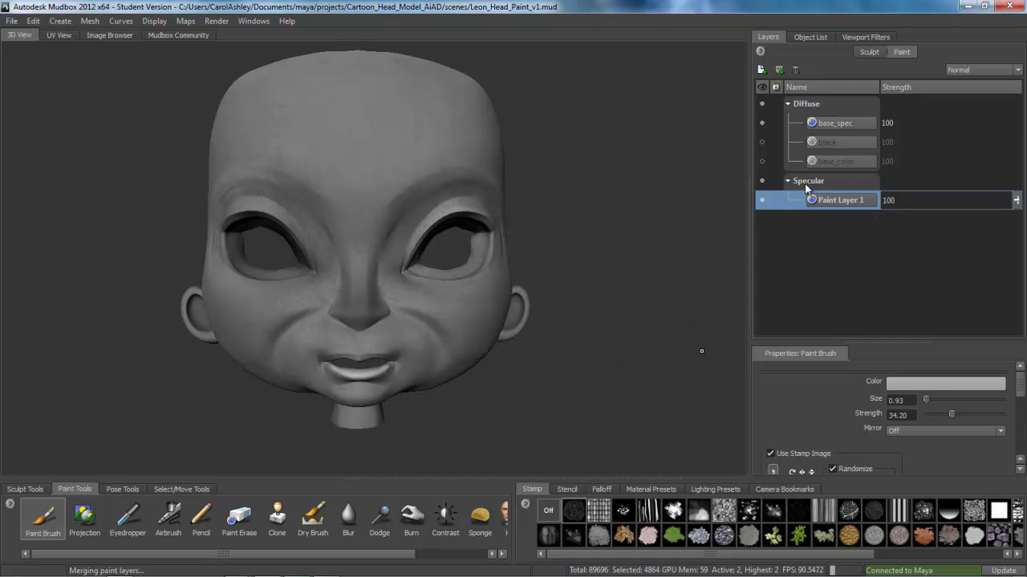
Move the base_spec layer into the Specular channel and delete the empty Paint Layer 1
left_click_drag(841, 120, 833, 212)
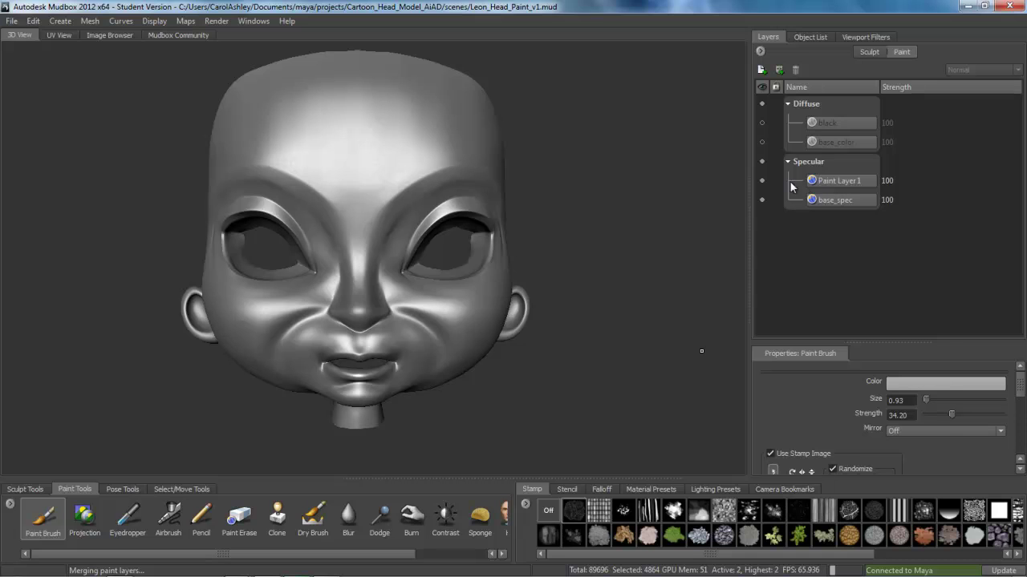
right_click(830, 183)
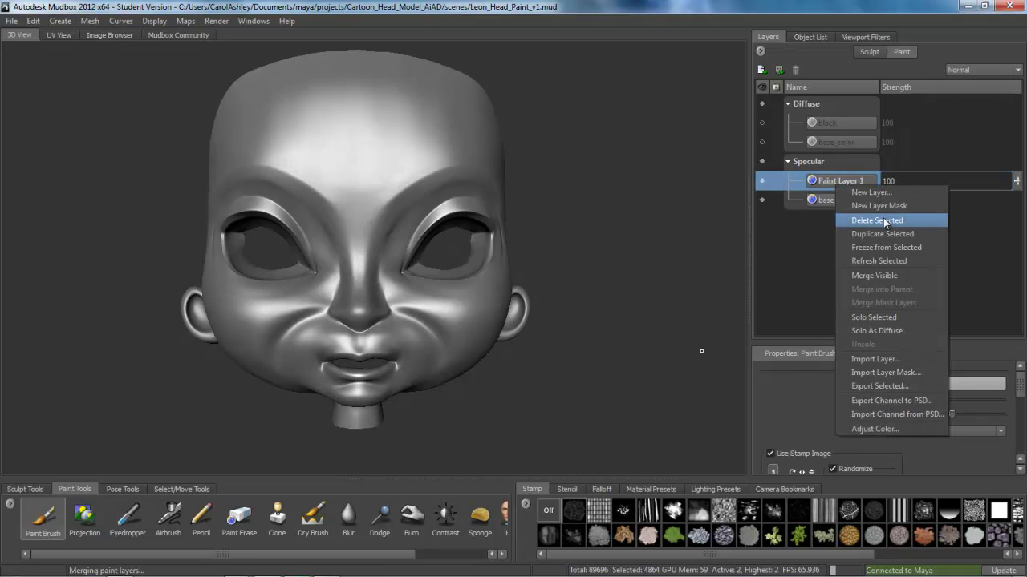
left_click(853, 223)
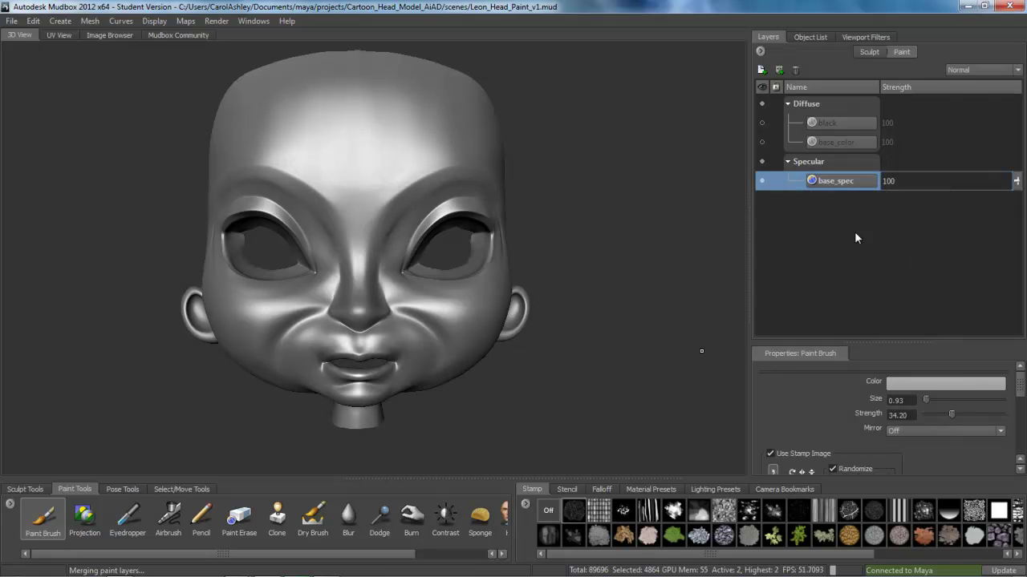
Delete the black layer from the Diffuse channel and show the base_color layer
left_click(827, 124)
right_click(828, 121)
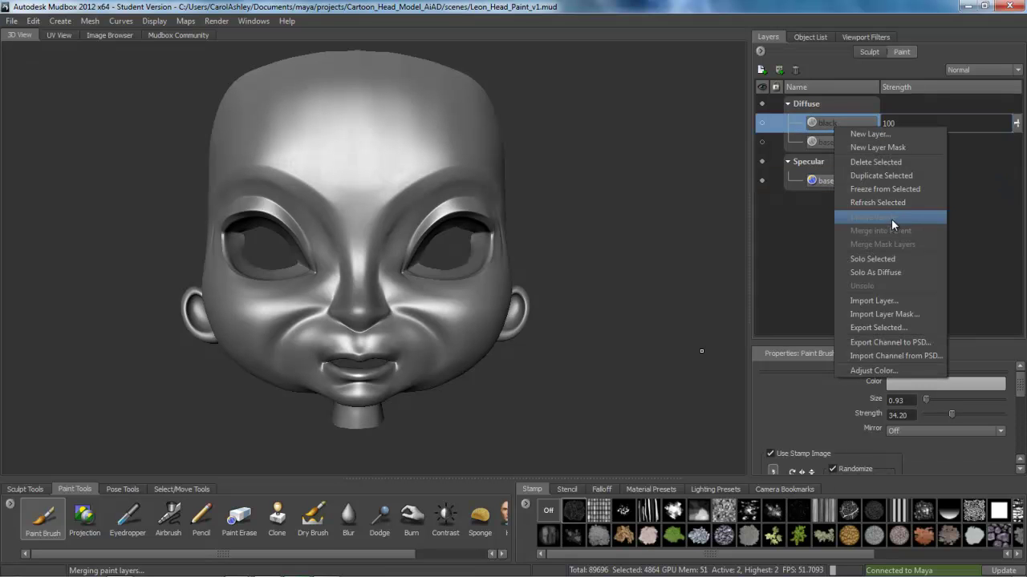
left_click(873, 160)
left_click(763, 123)
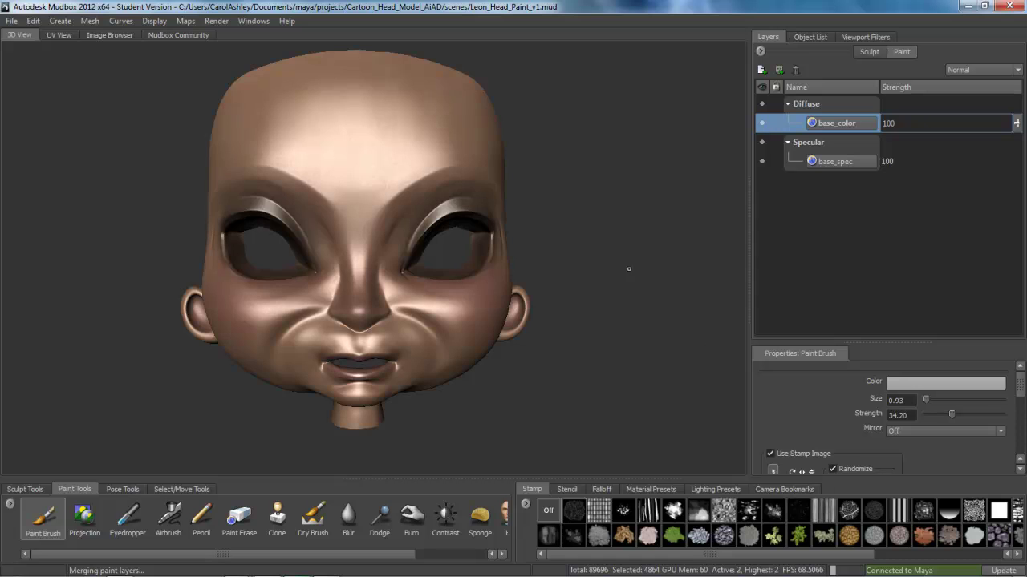
Inspect the head's shine from different angles, toggling the base_spec layer off and on for comparison
left_click_drag(629, 275, 555, 257, "alt")
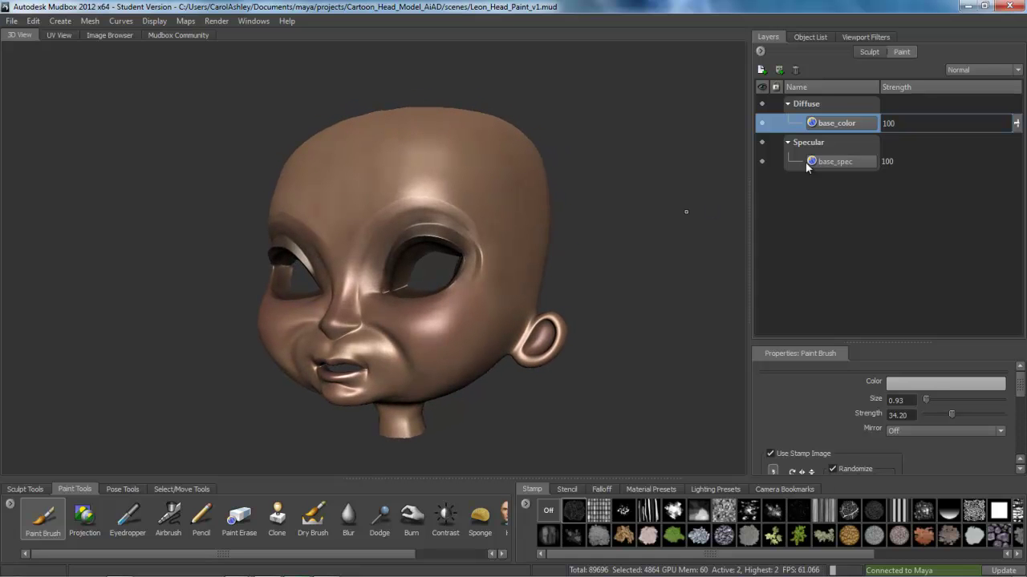
left_click(761, 161)
left_click(761, 161)
left_click(761, 161)
left_click(761, 162)
left_click_drag(507, 278, 603, 271, "alt")
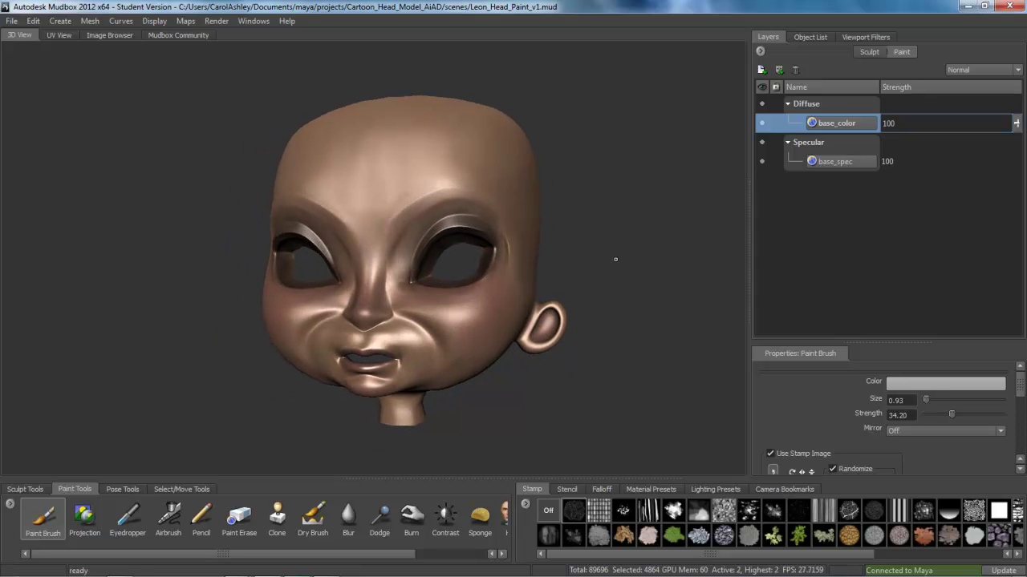
Show the hidden iris object and deselect the eye model to view it with the textured head
left_click(811, 37)
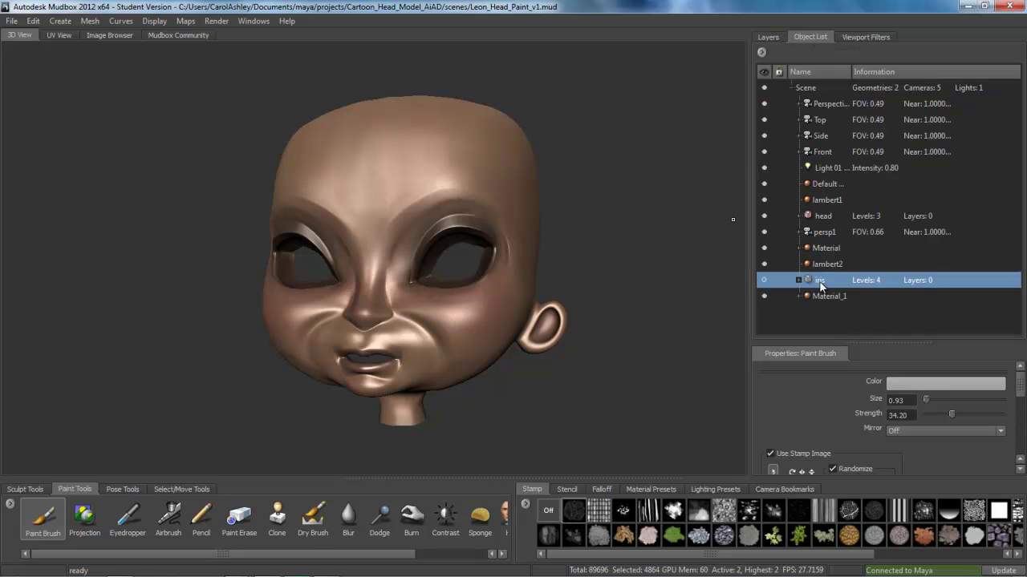
left_click(764, 279)
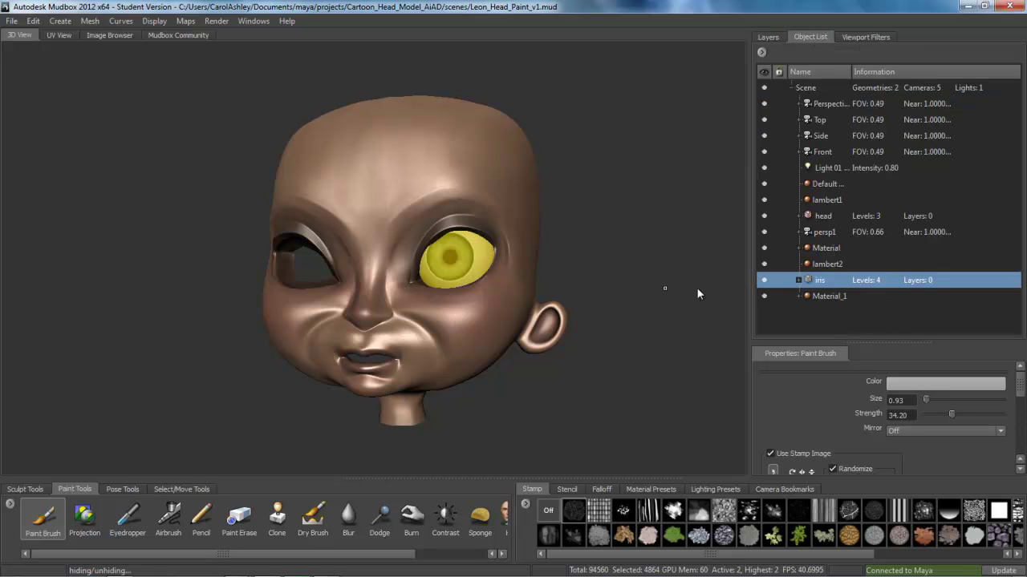
right_click_drag(468, 257, 434, 258)
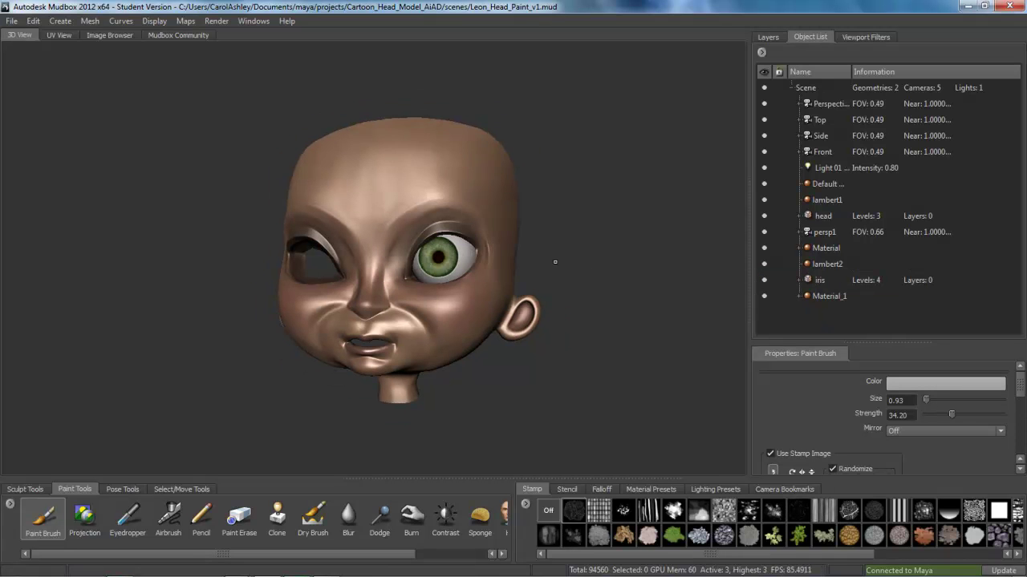
left_click_drag(554, 262, 577, 263, "alt")
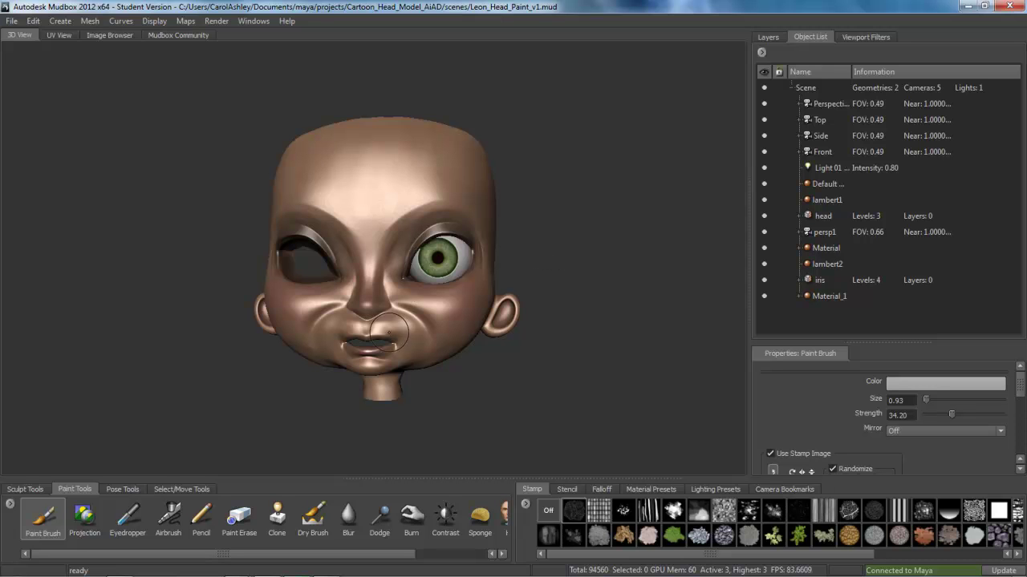
scroll(401, 317, "up", 2)
left_click_drag(442, 326, 586, 342, "alt")
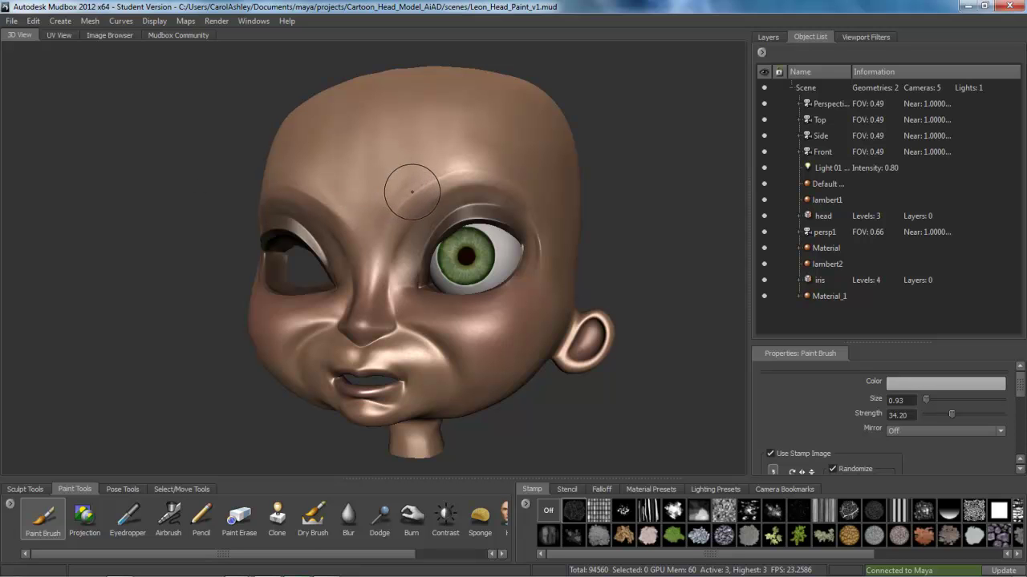
Select the iris object and update the current Maya scene, sending the base meshes instead of the current levels
left_click(825, 285)
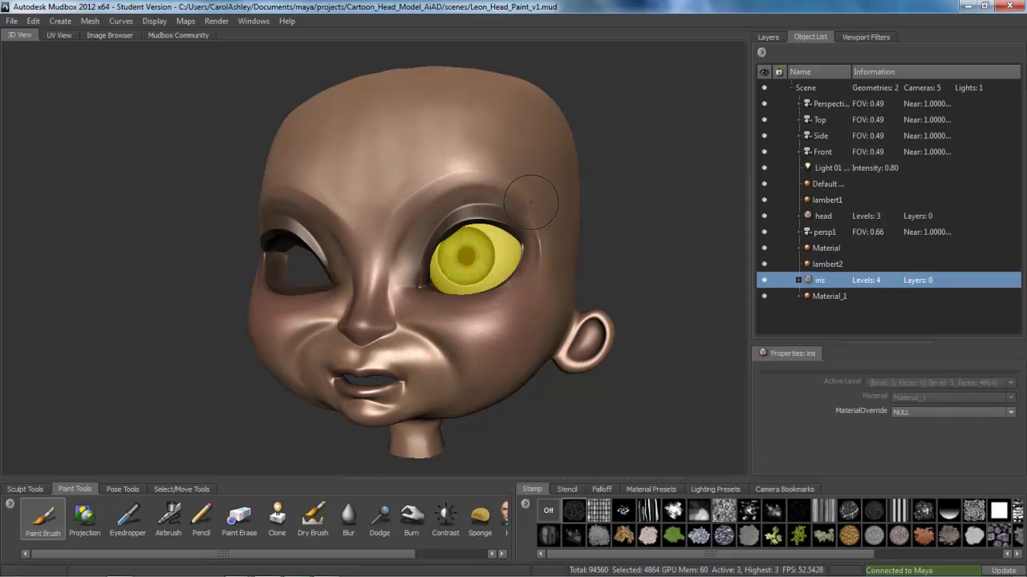
right_click(483, 254)
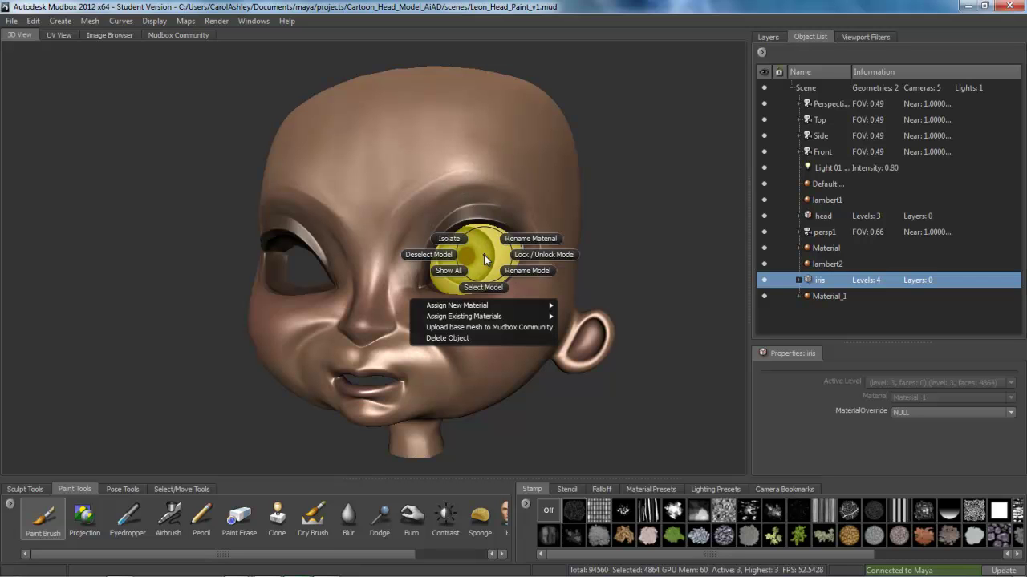
left_click(484, 254)
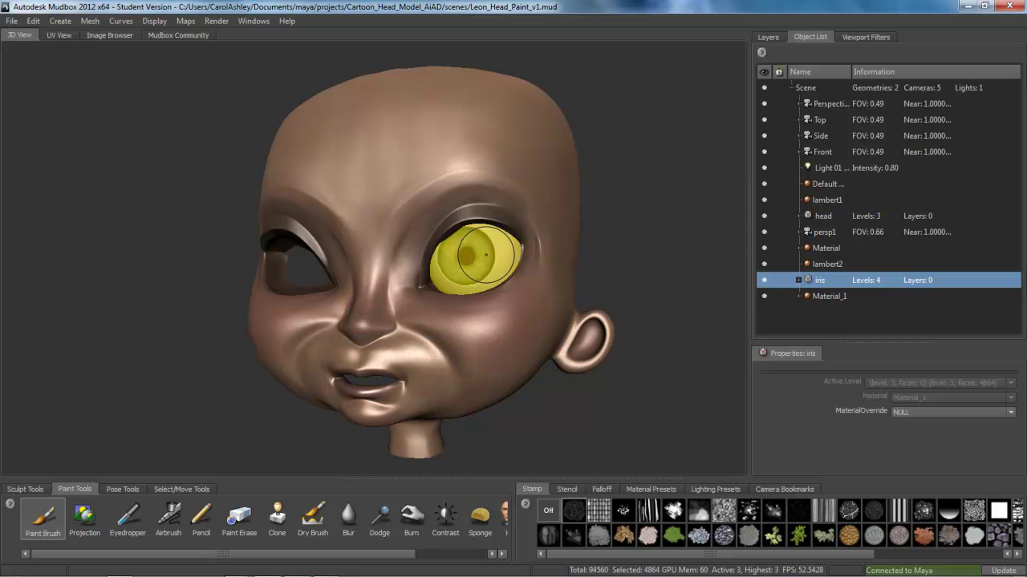
left_click(11, 22)
mouse_move(60, 88)
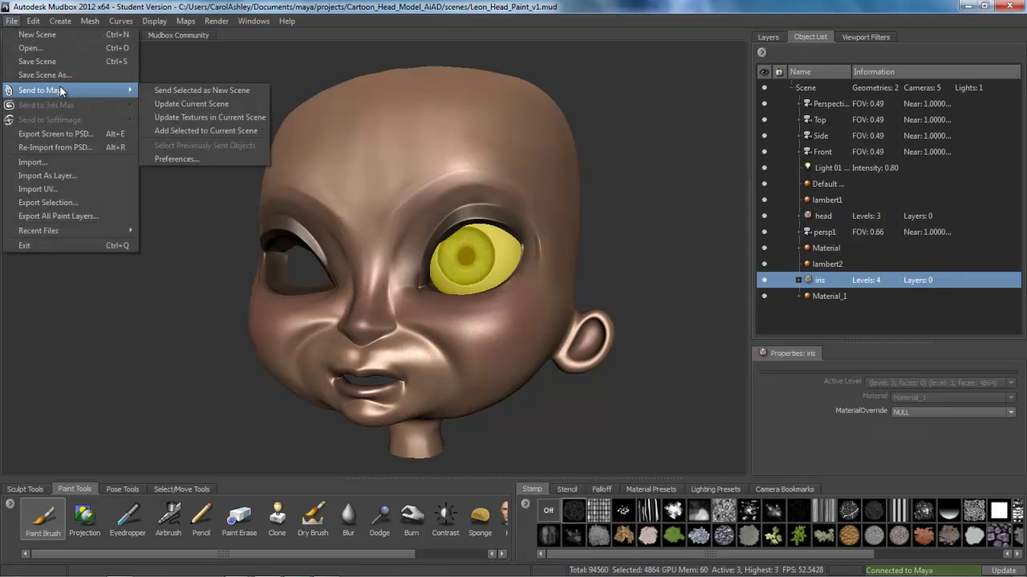
left_click(222, 104)
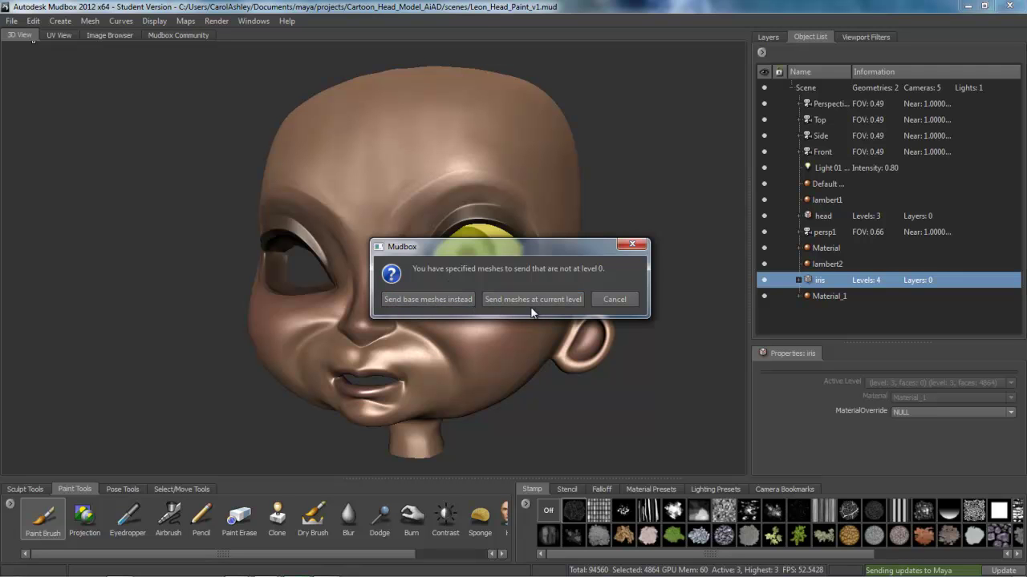
left_click(430, 299)
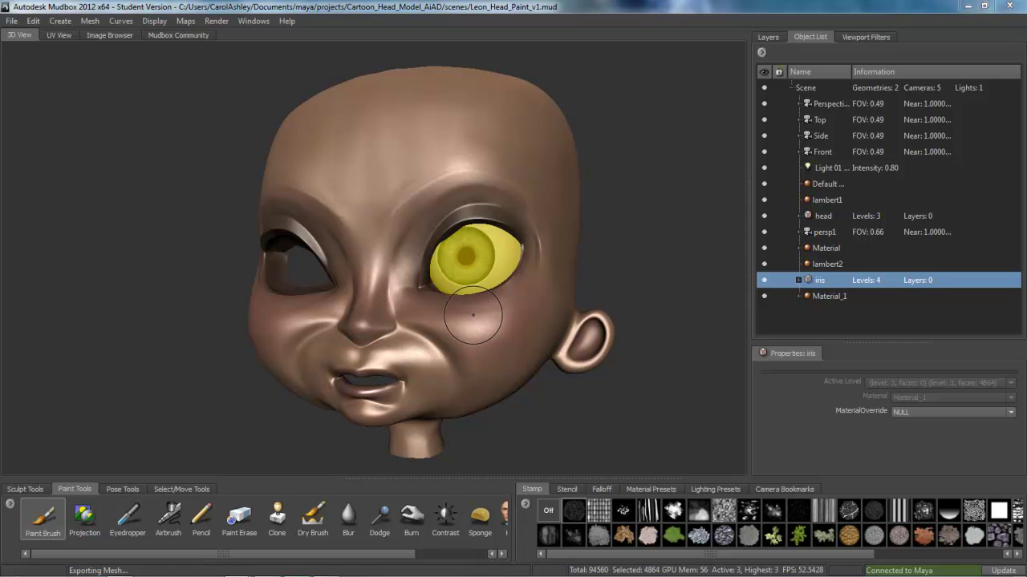
Switch to Maya and examine the left iris mesh closely from several angles
mouse_move(235, 567)
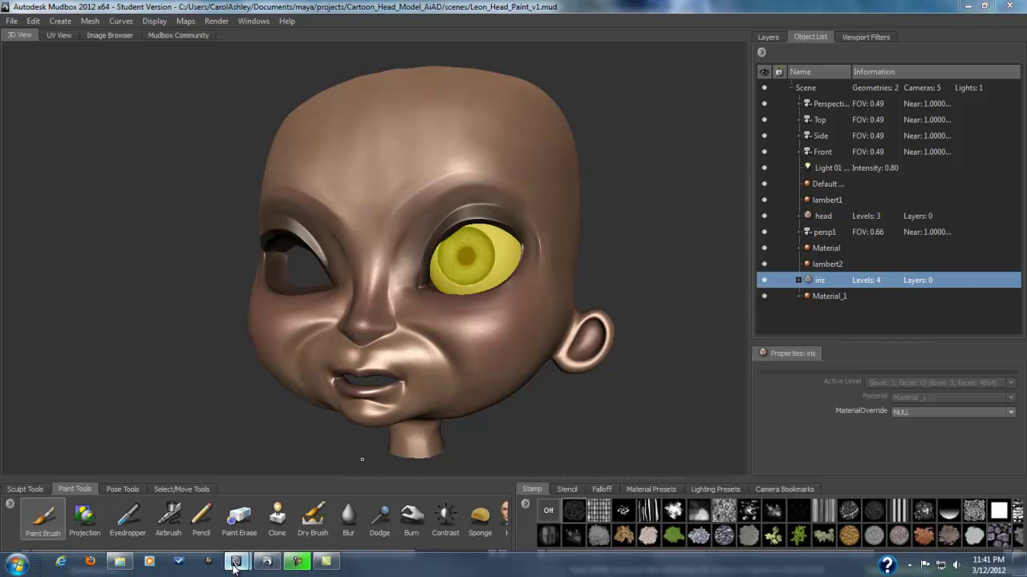
left_click(310, 498)
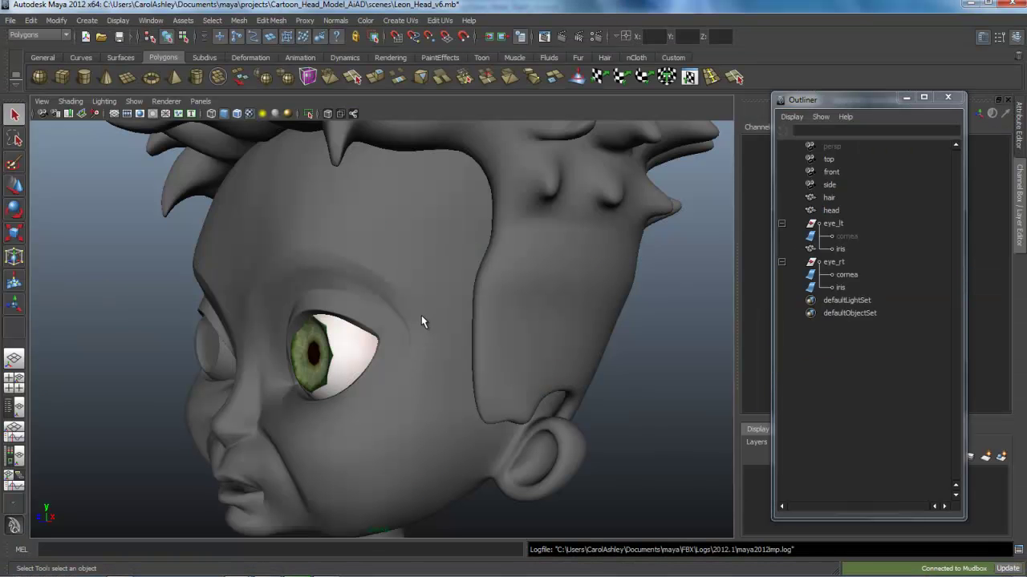
left_click_drag(486, 338, 460, 347, "alt")
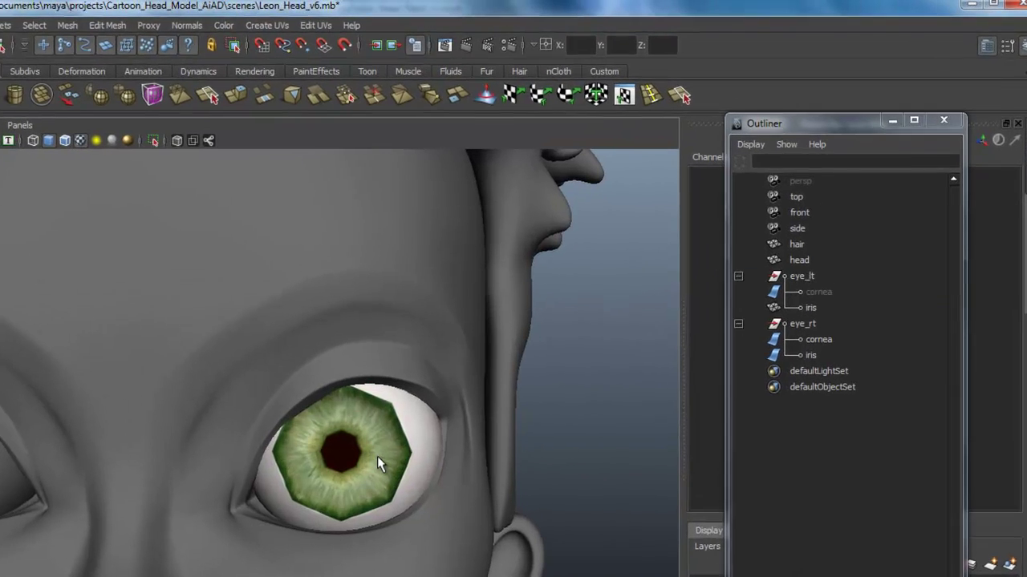
left_click(457, 393)
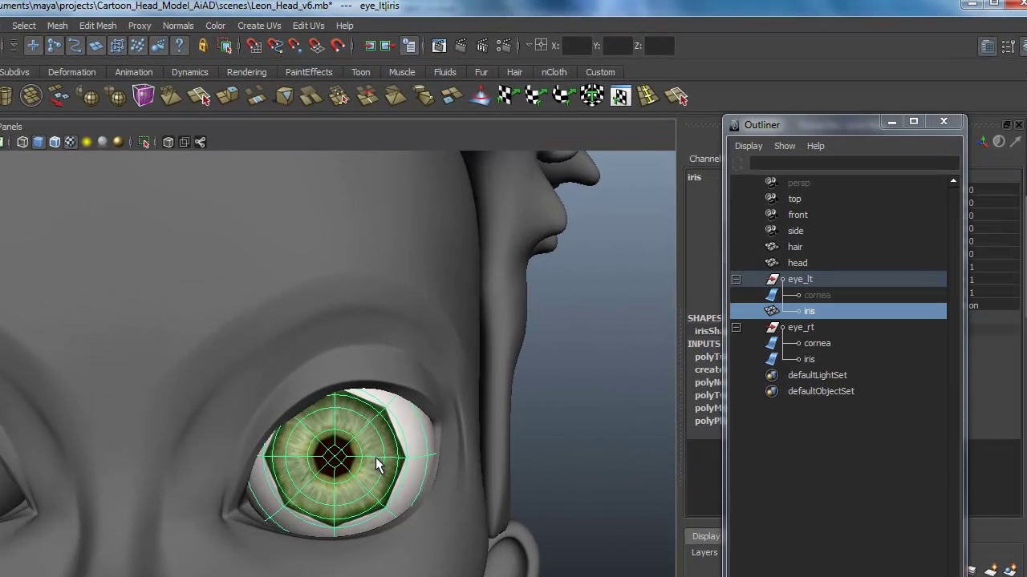
left_click_drag(380, 490, 324, 502, "alt")
left_click_drag(248, 490, 270, 484, "alt")
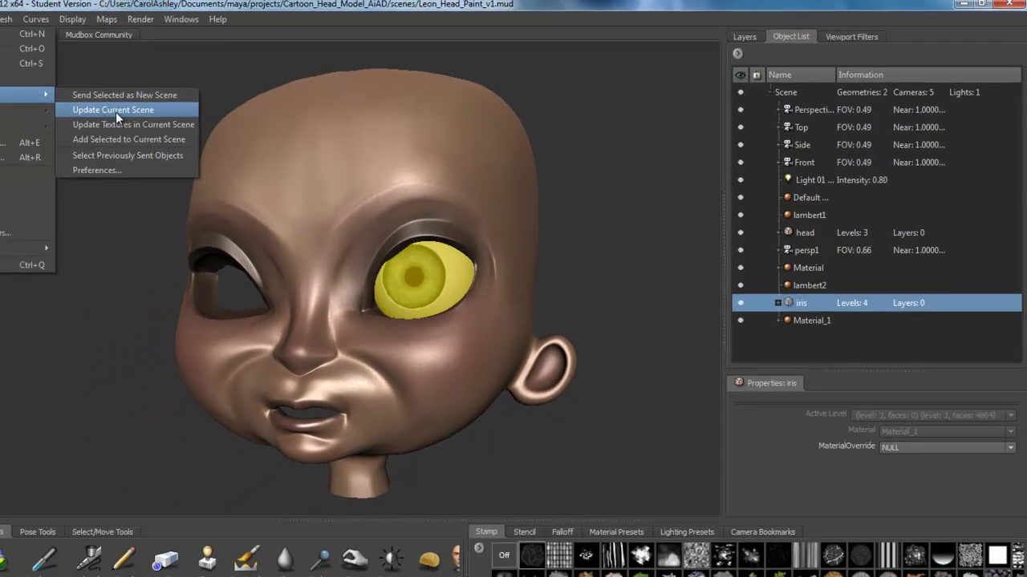
Try to update the current Maya scene from Mudbox with meshes at the current level, and dismiss the warnings report
left_click(36, 122)
left_click(504, 324)
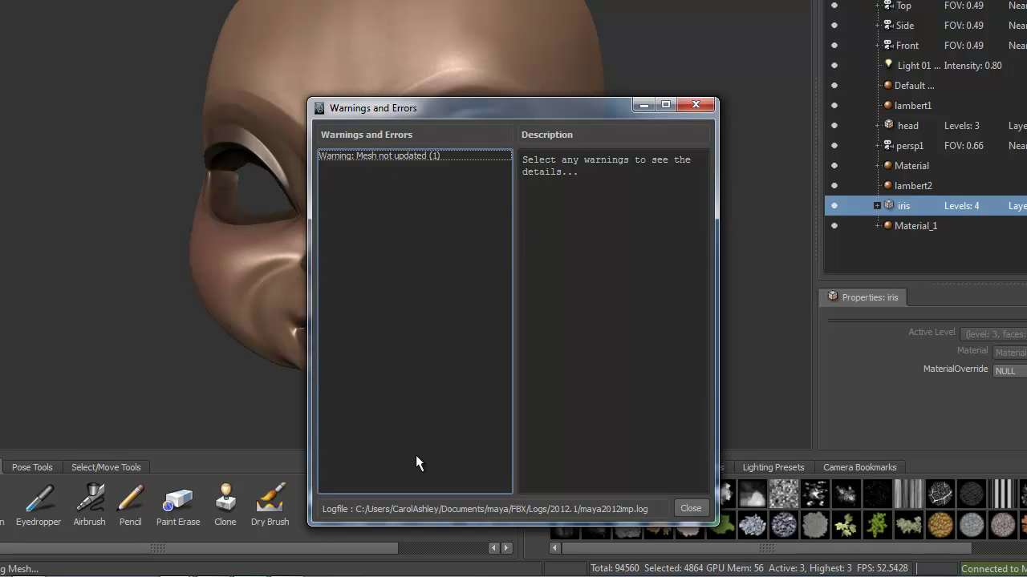
left_click_drag(553, 108, 551, 63)
left_click(693, 60)
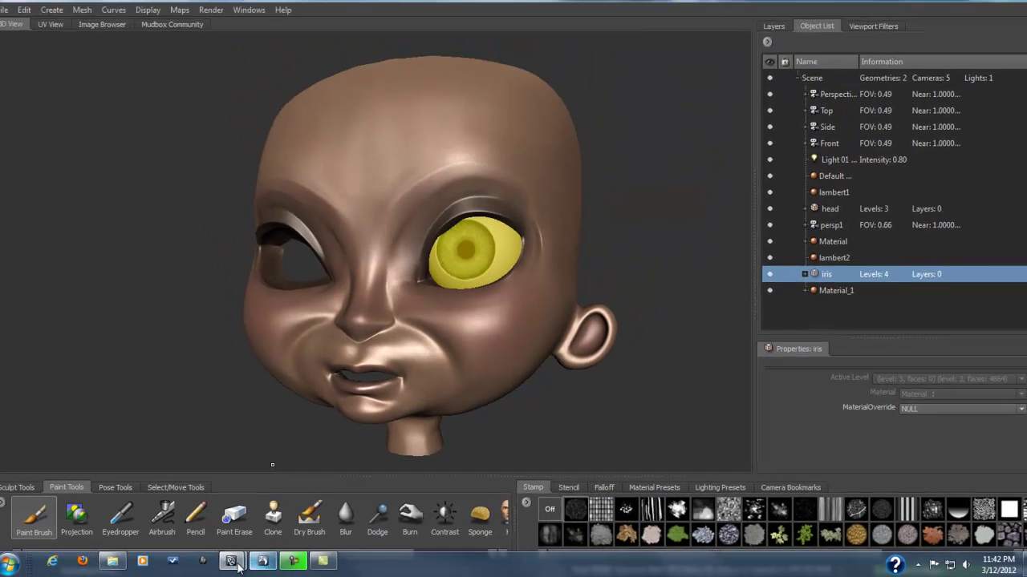
Switch to Maya, select the left eye's iris to check its mesh density, and return to Mudbox
mouse_move(188, 574)
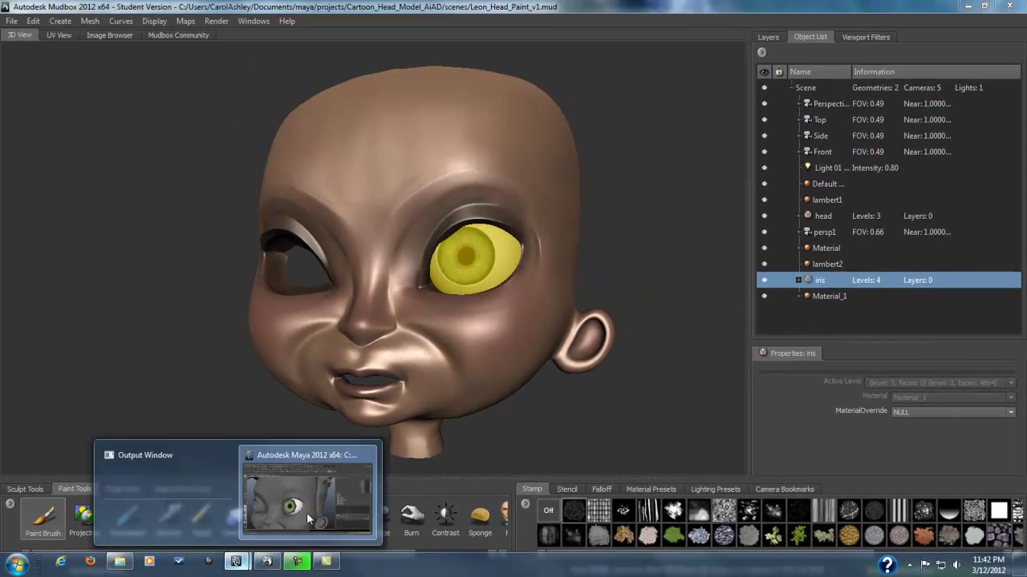
left_click(279, 486)
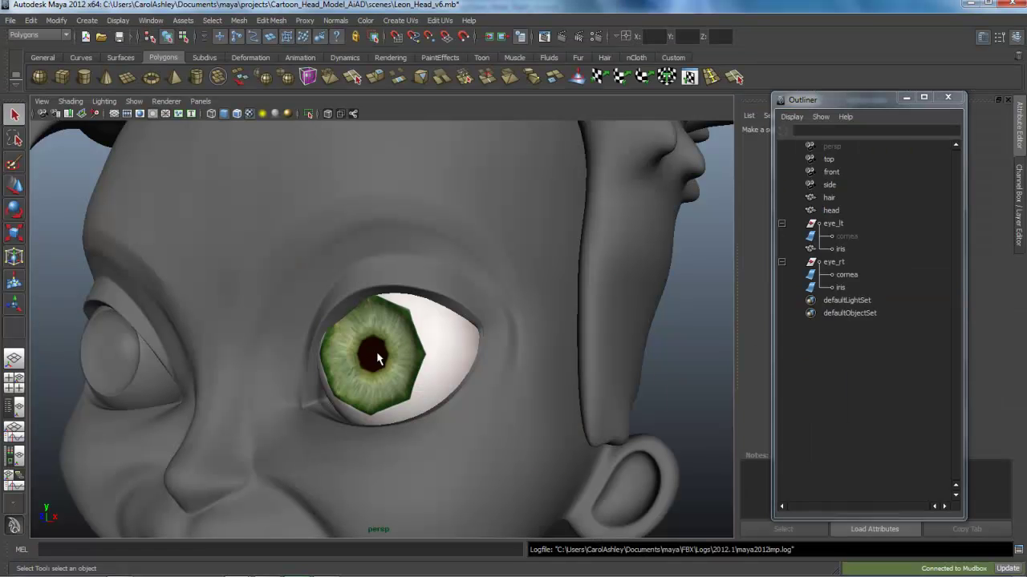
left_click(404, 371)
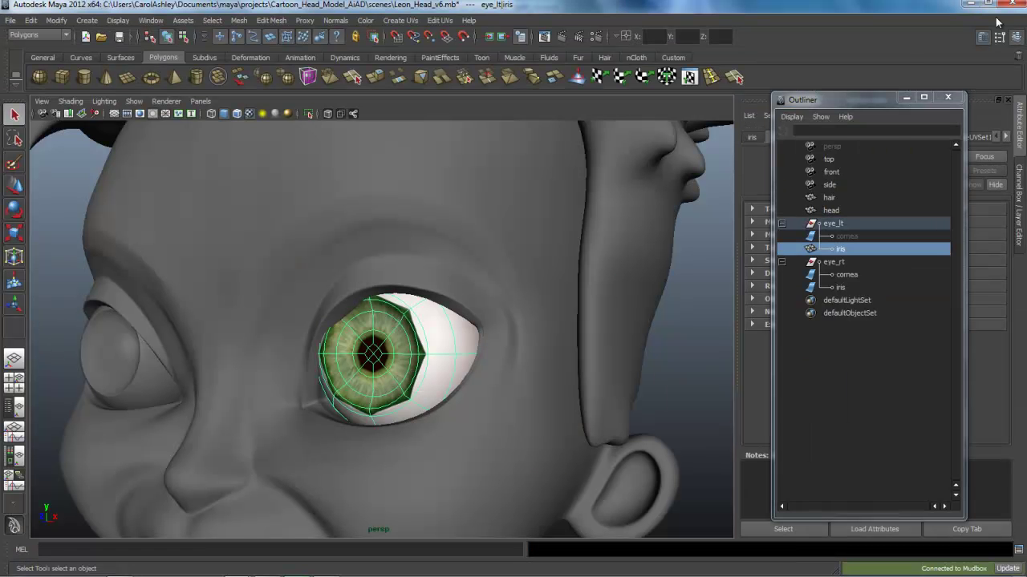
left_click(970, 4)
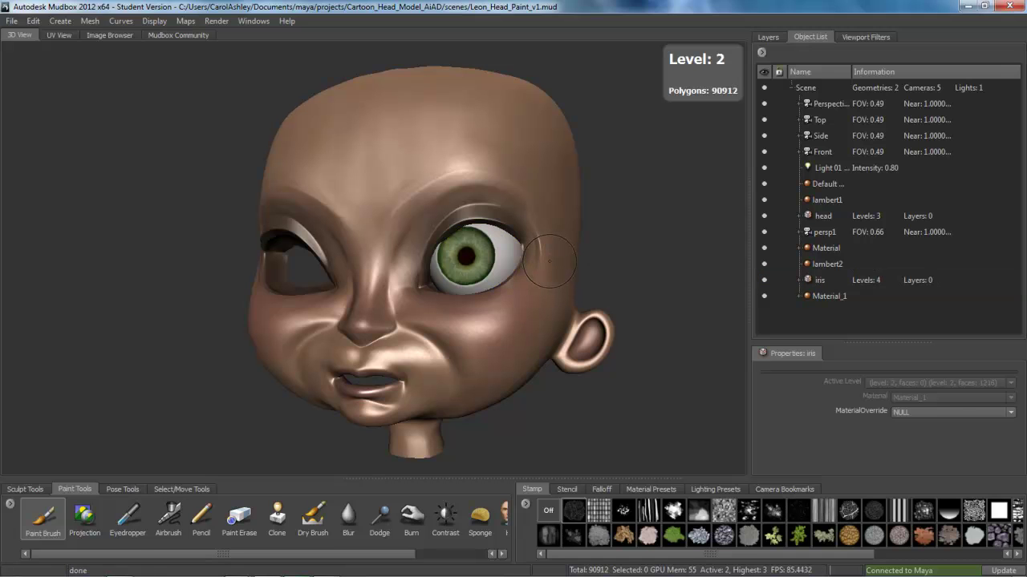
Compare the head and eye at subdivision levels 0 through 2, ending at level 2
key("Page_Down")
key("Page_Down")
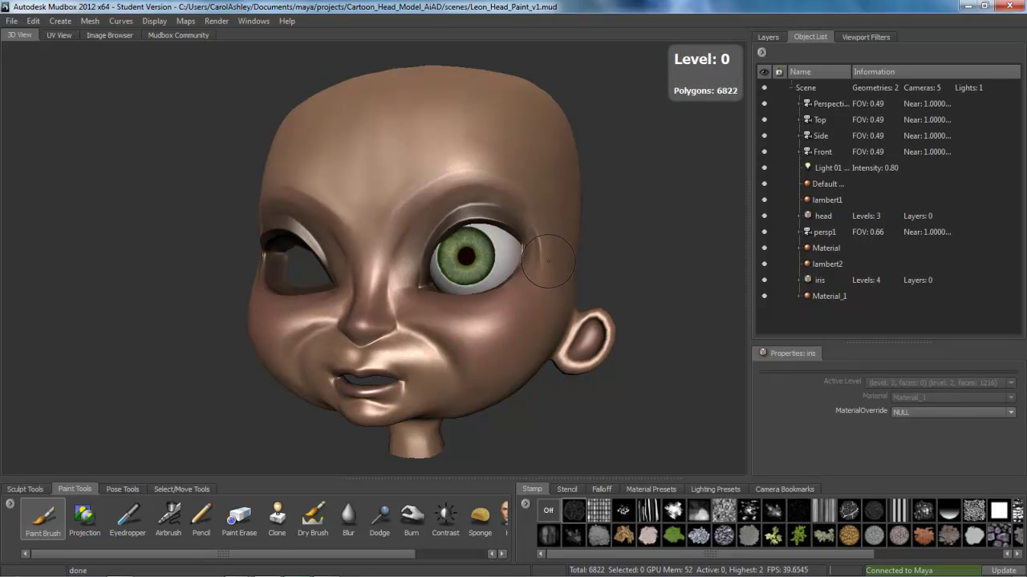
key("Page_Up")
key("Page_Up")
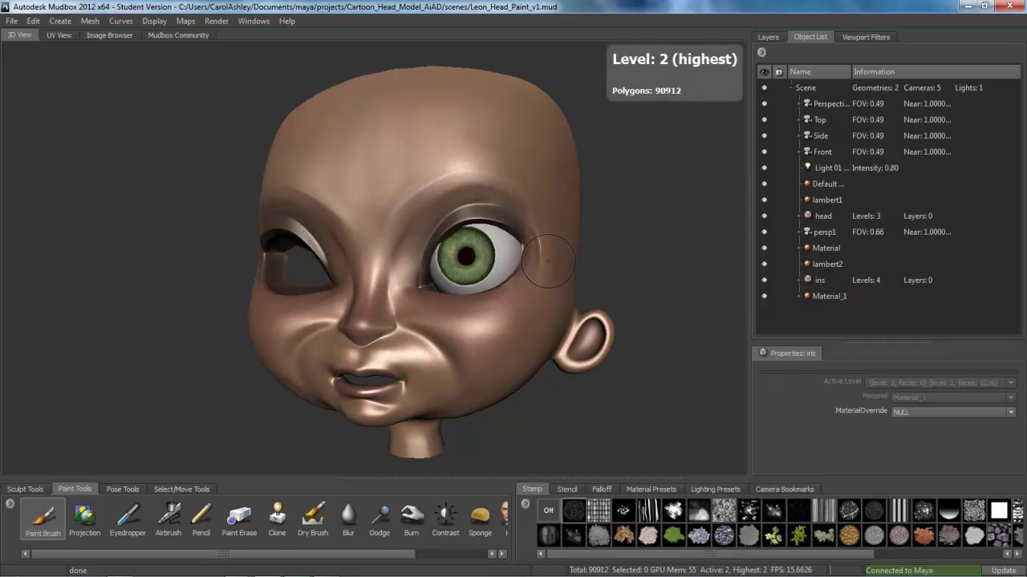
key("Page_Up")
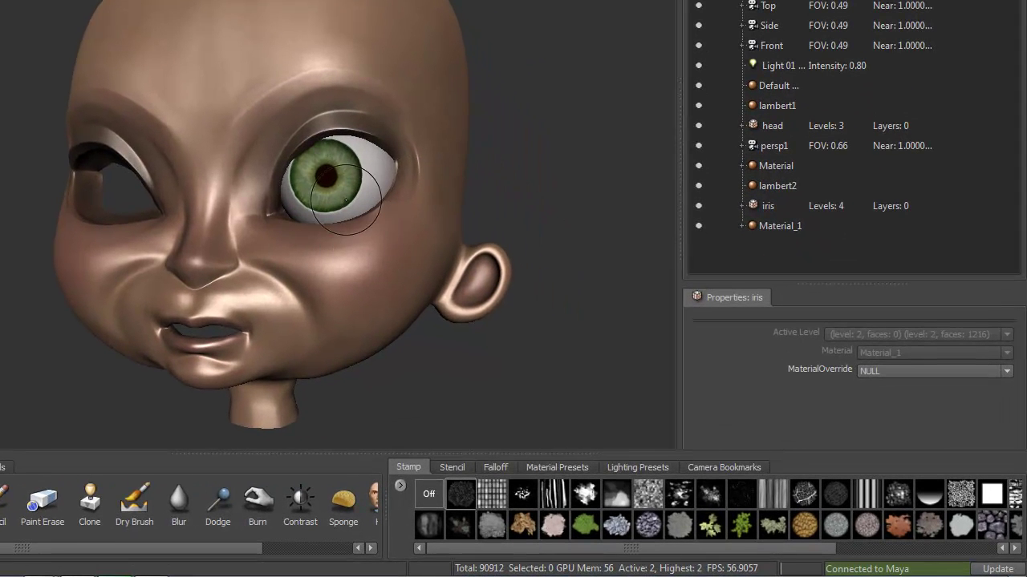
Examine the iris object's smoothness across its subdivision levels, ending at level 2
left_click(834, 213)
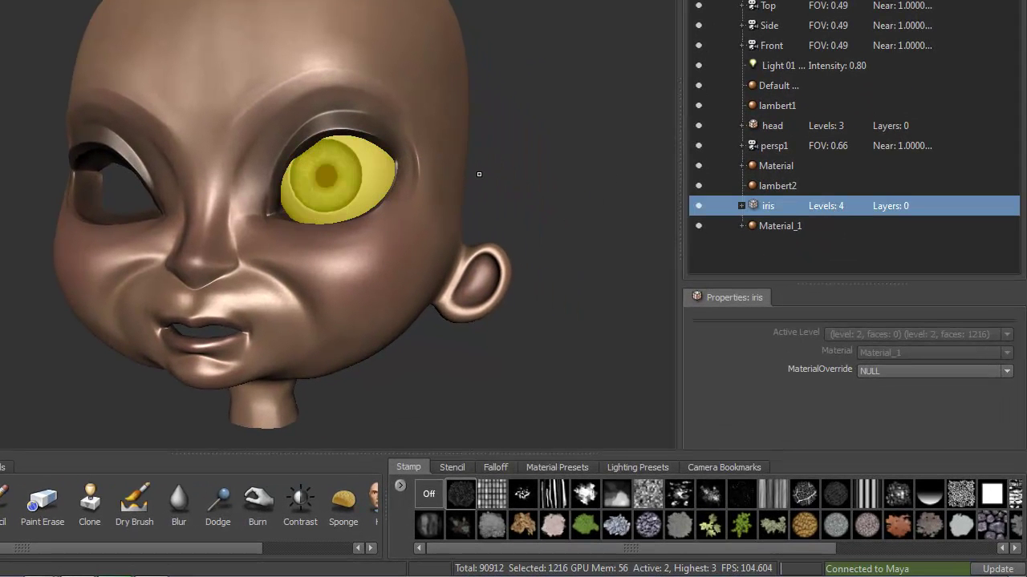
key("Page_Down")
left_click(479, 174)
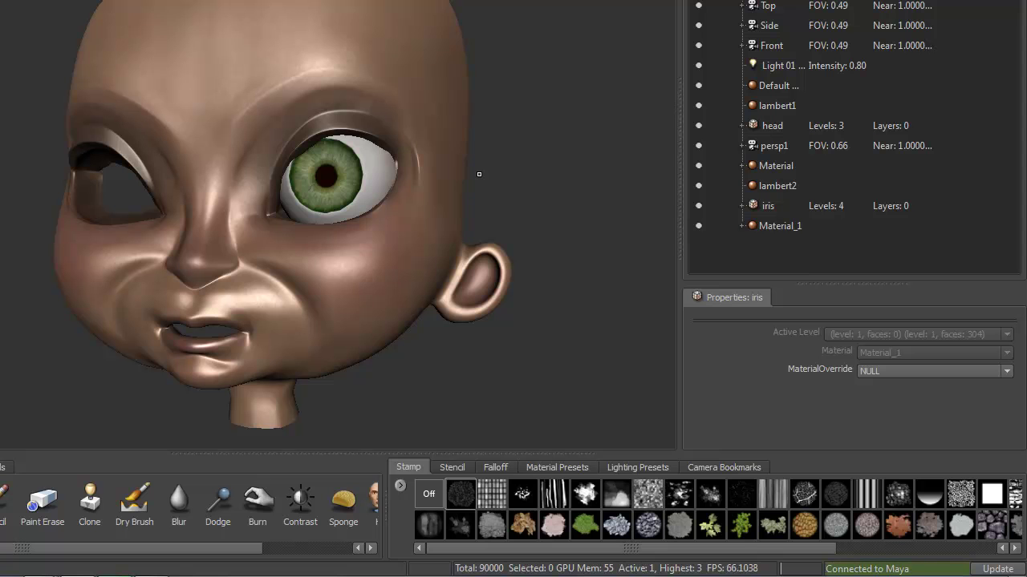
key("Page_Down")
key("Page_Up")
key("Page_Up")
key("Page_Up")
key("Page_Down")
right_click(351, 187)
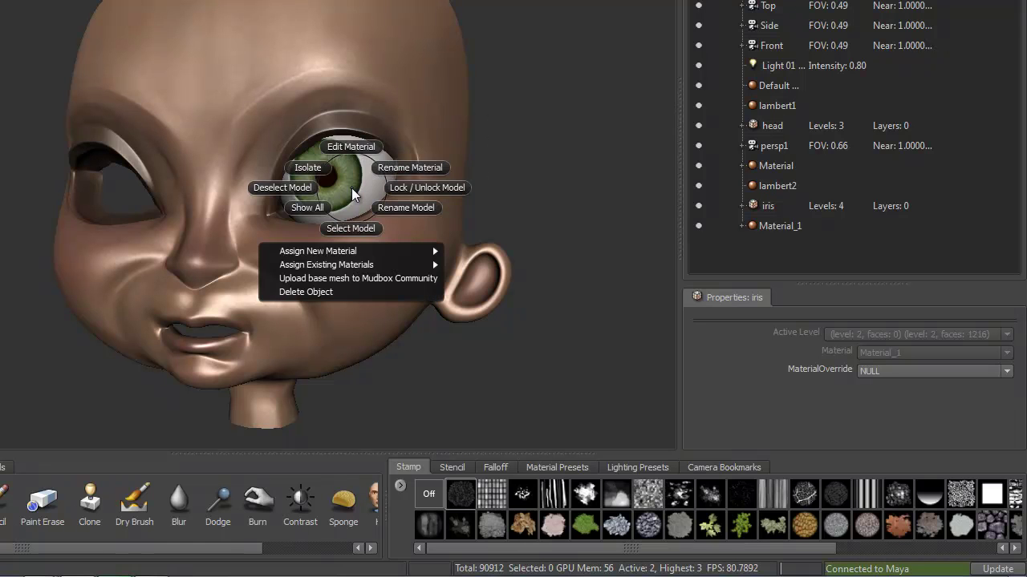
key("Escape")
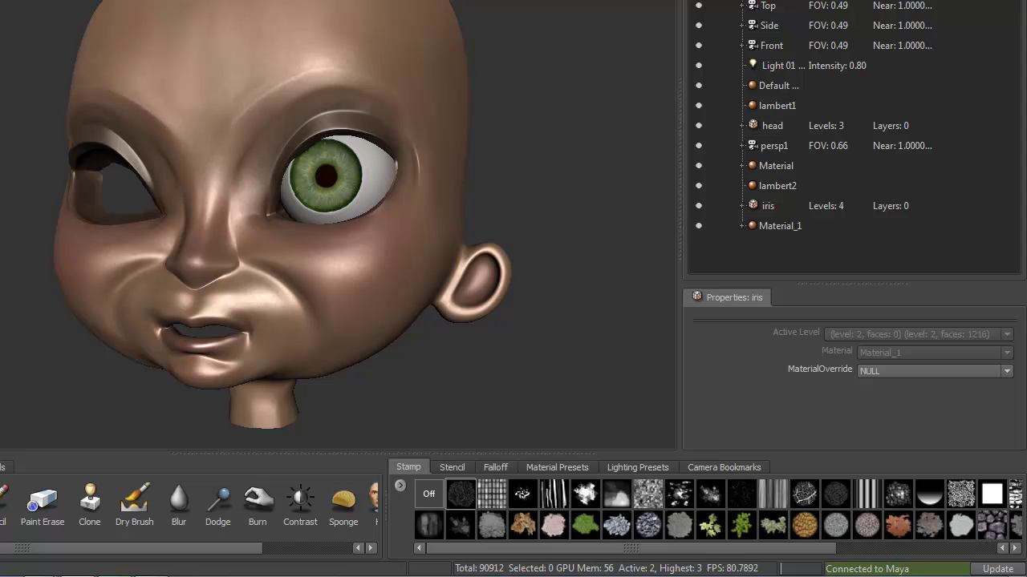
Select the iris object and send it to the current Maya scene with meshes at the current level
left_click(816, 210)
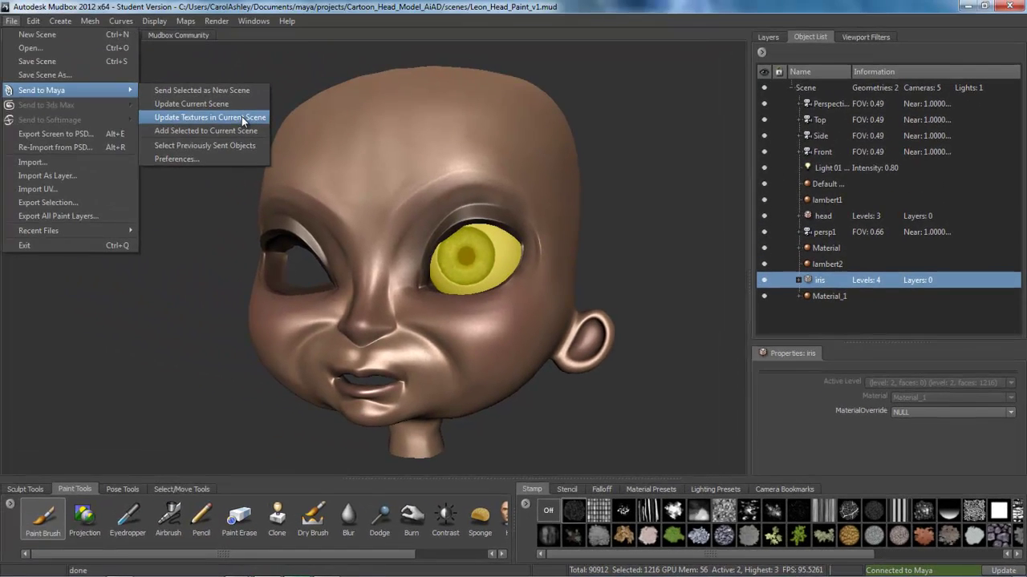
left_click(54, 6)
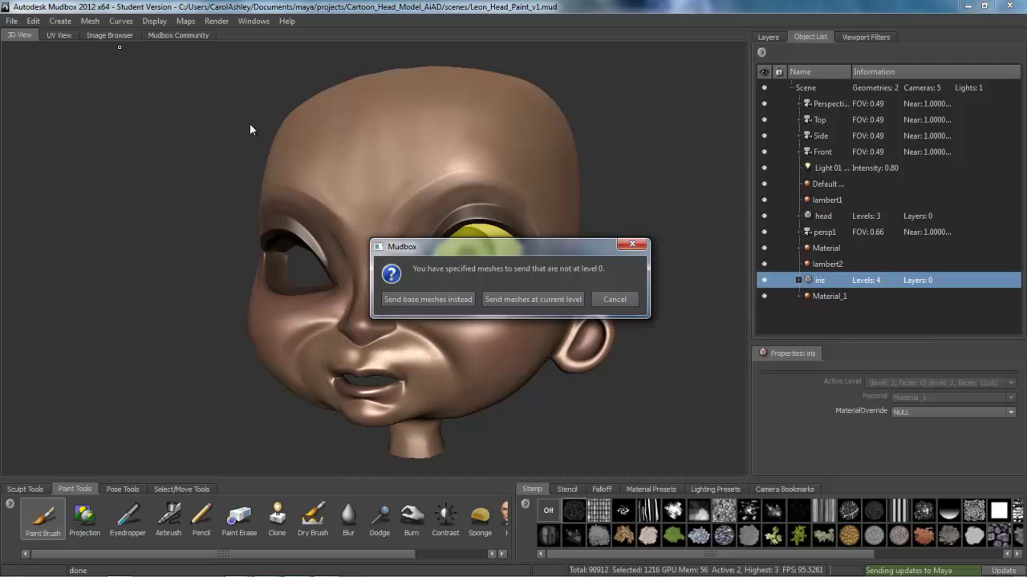
left_click(518, 299)
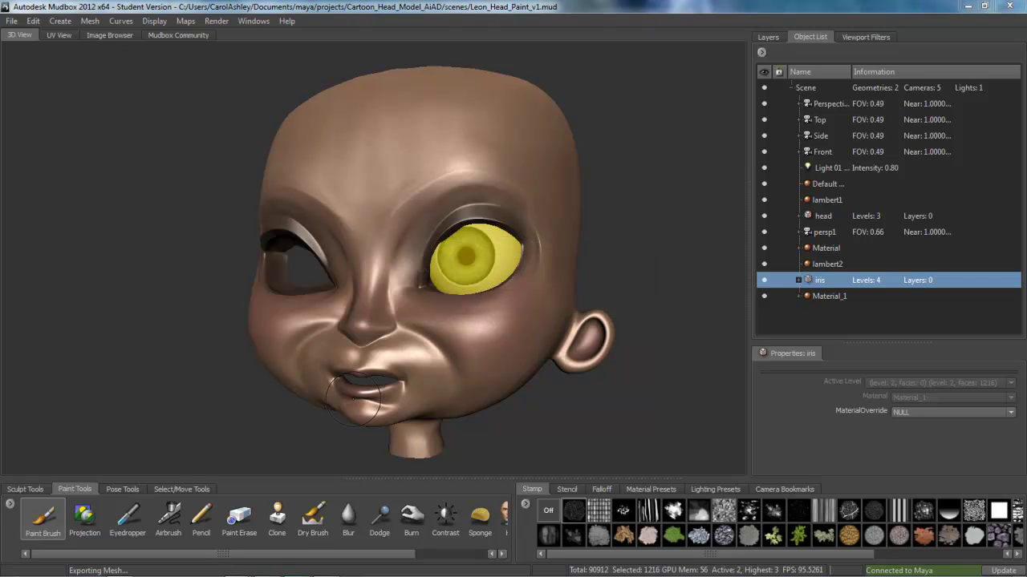
Switch to Maya, inspect the left eye from another angle, and return to Mudbox
mouse_move(243, 563)
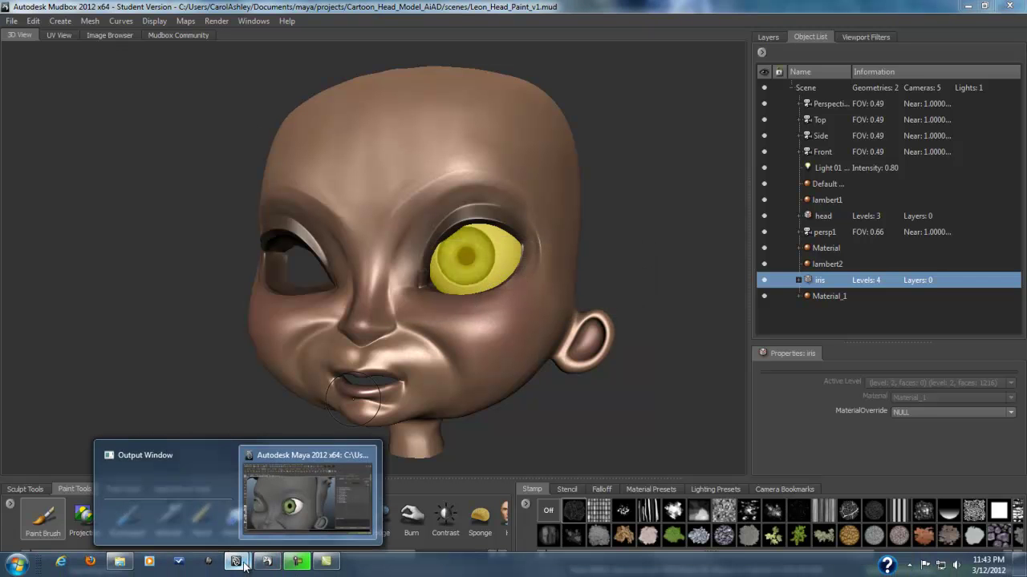
left_click(271, 523)
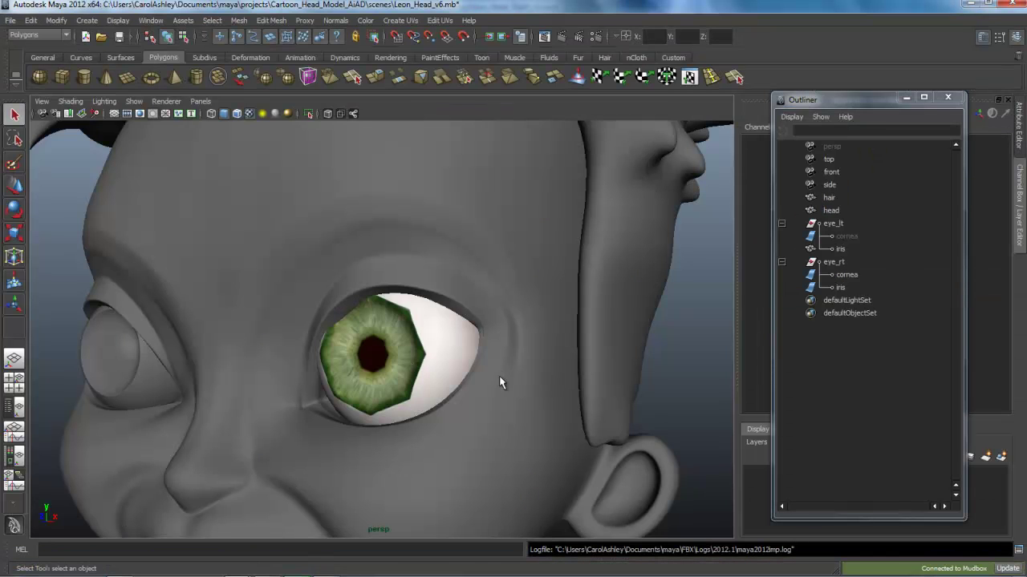
left_click_drag(504, 390, 449, 377, "alt")
left_click(969, 7)
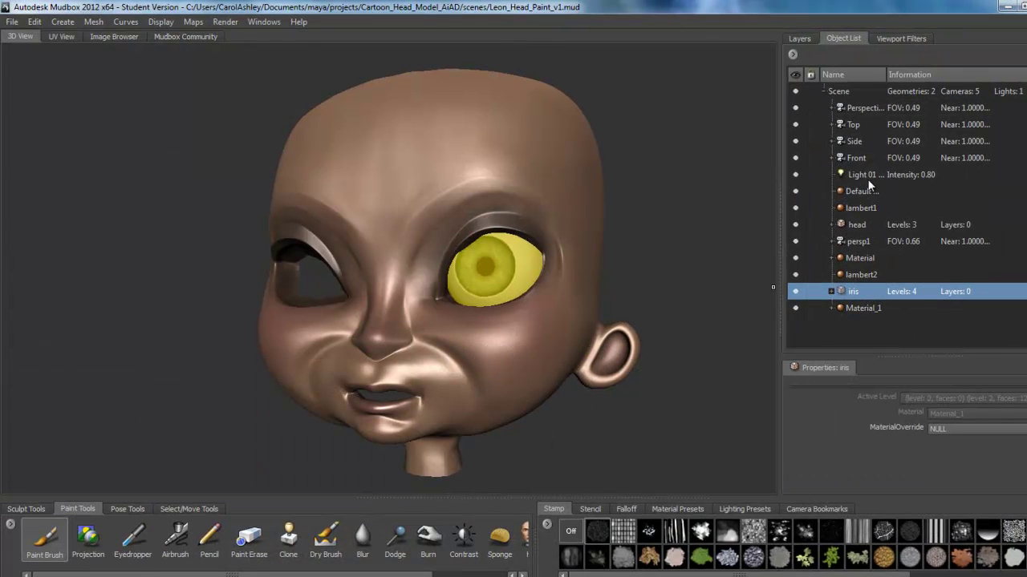
Select the head object, then deselect it and compare the model at subdivision levels 1 and 2
left_click(857, 225)
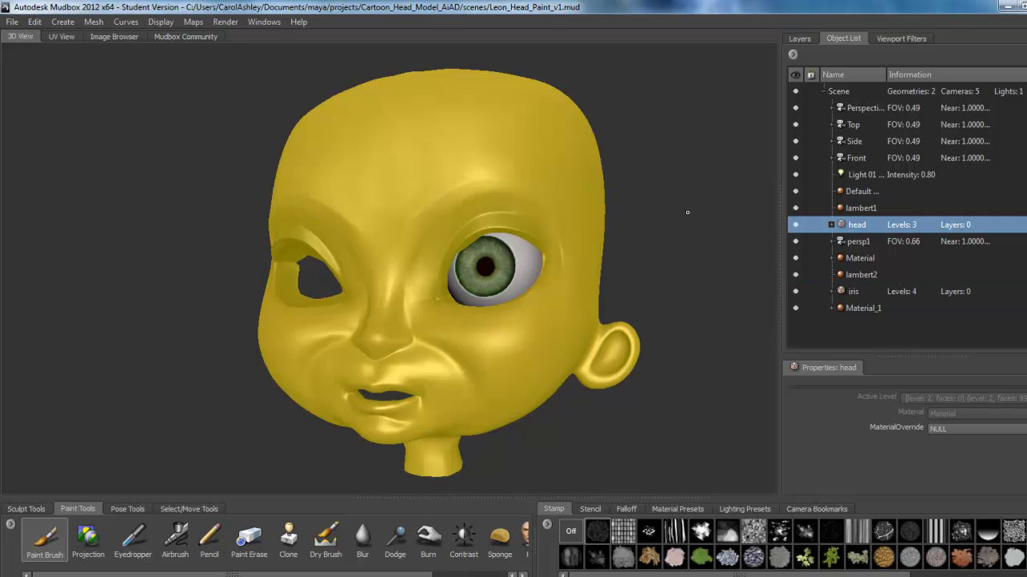
key("Page_Up")
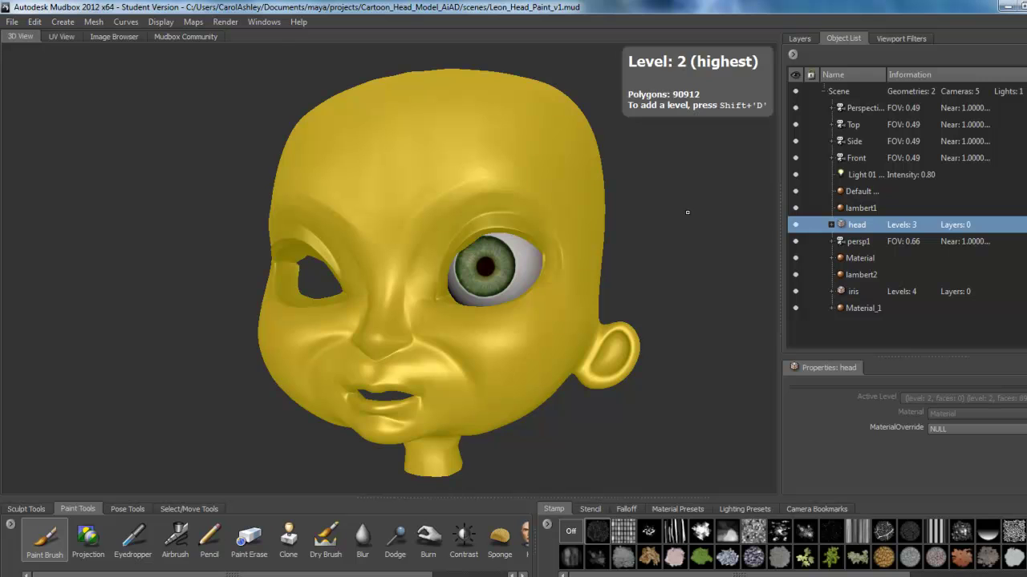
left_click(687, 213)
key("Page_Down")
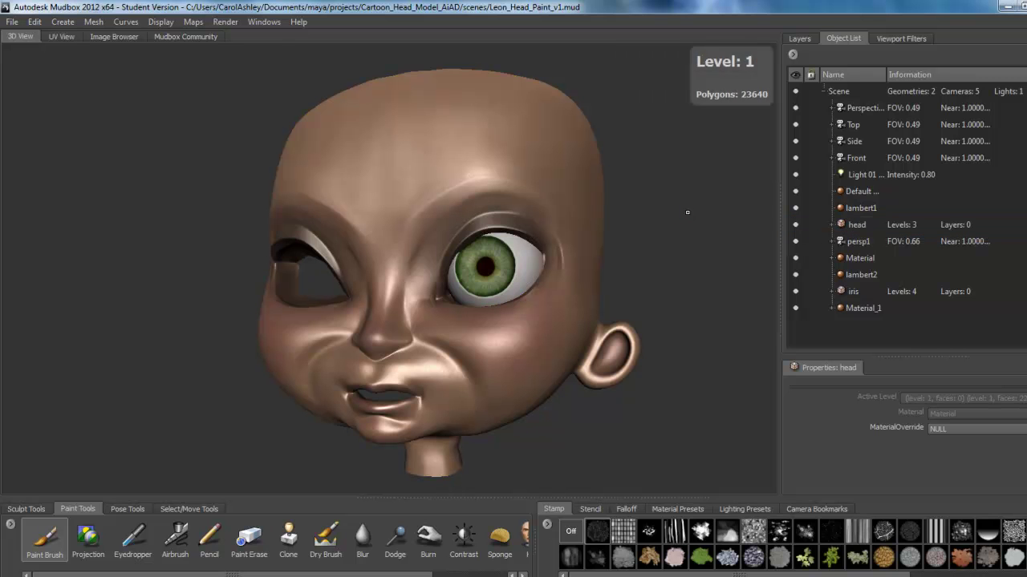
key("Page_Up")
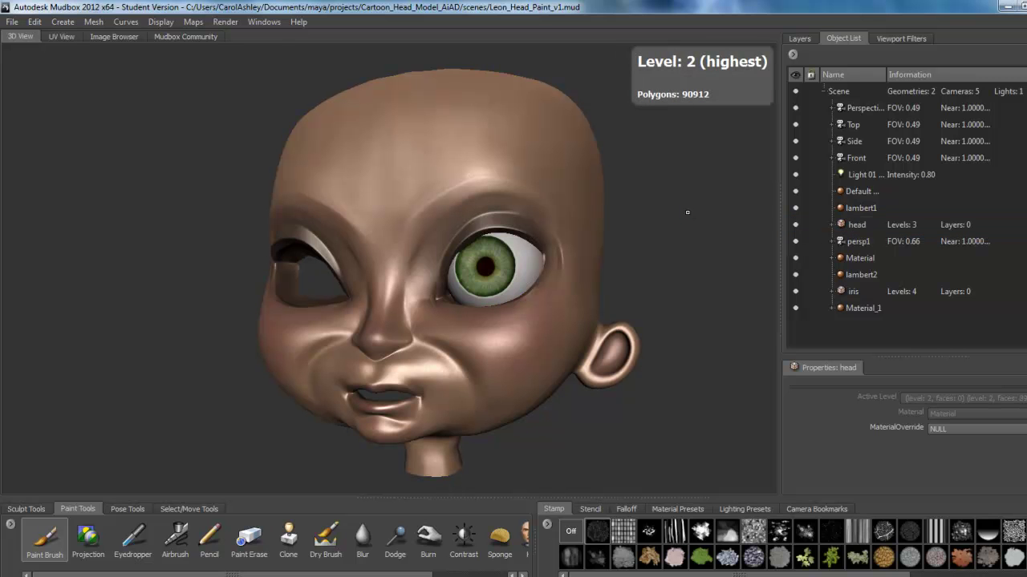
key("Page_Up")
key("Page_Down")
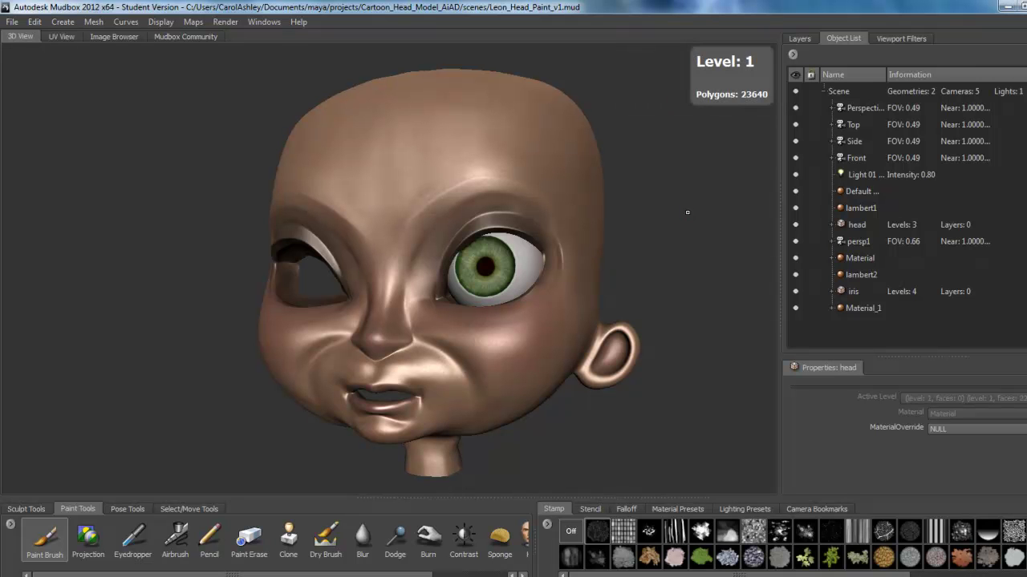
key("Page_Up")
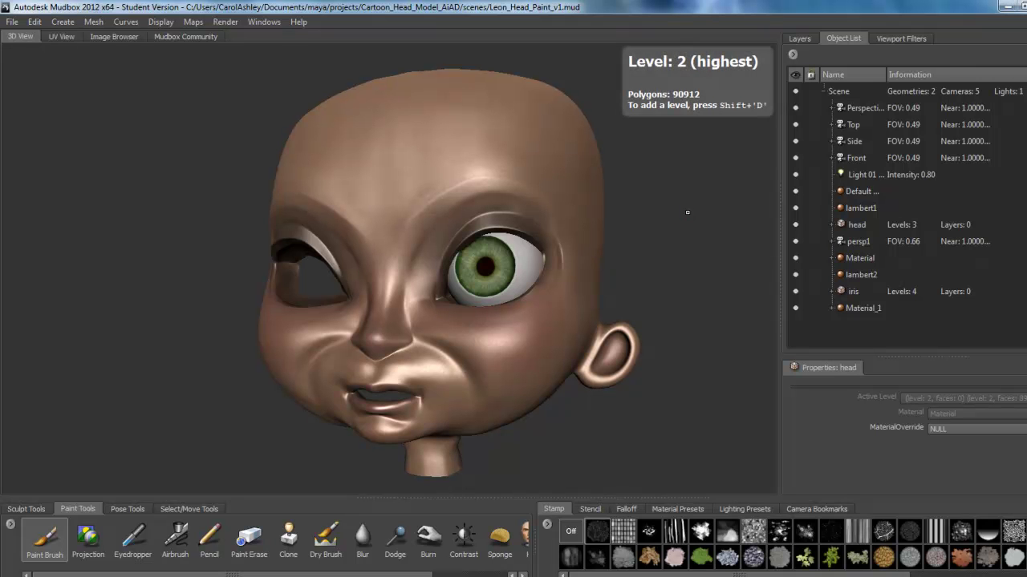
Select the head object and add it to the current Maya scene with meshes at the current level
left_click(856, 229)
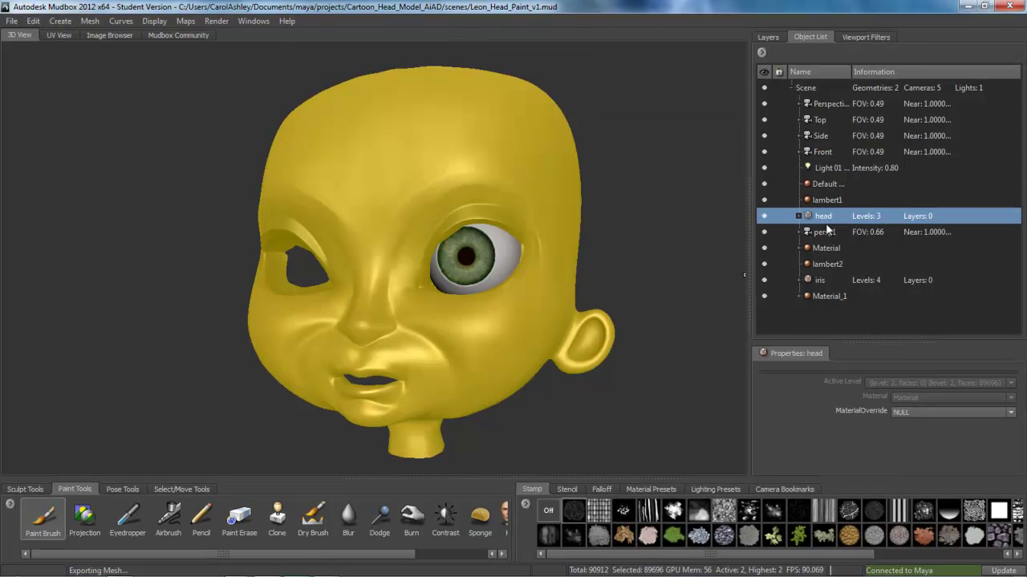
left_click(12, 22)
mouse_move(48, 90)
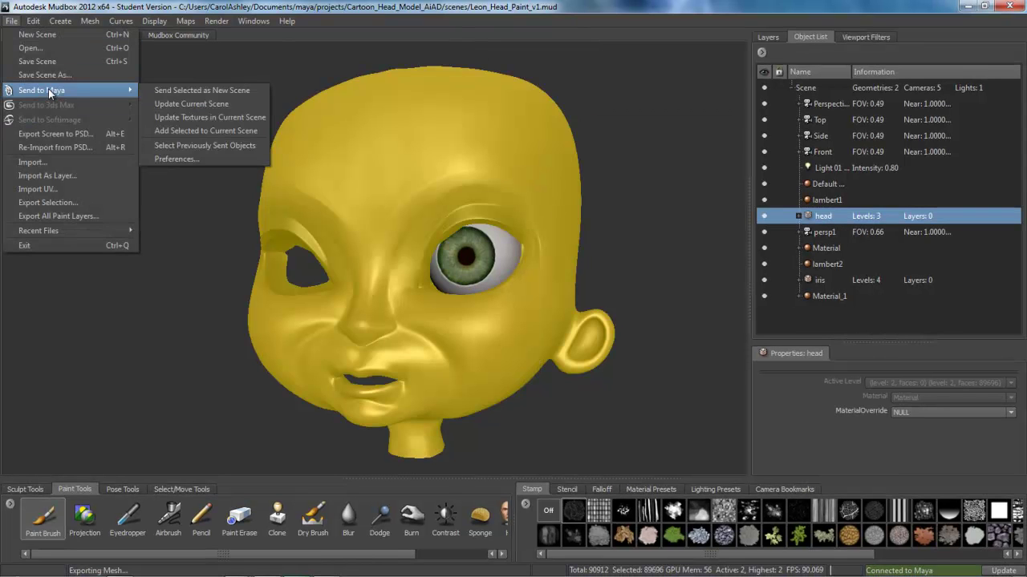
left_click(215, 133)
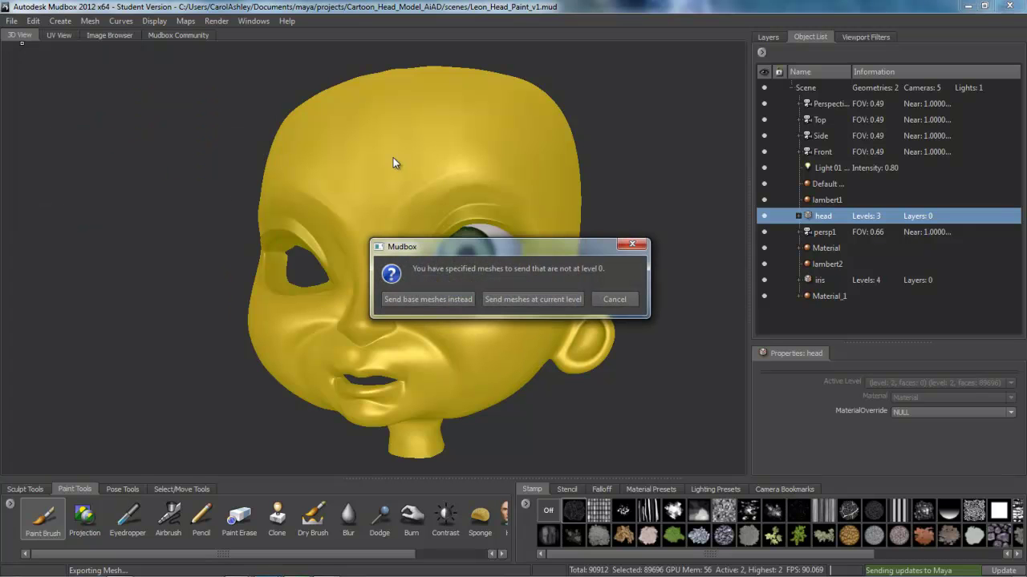
left_click(534, 299)
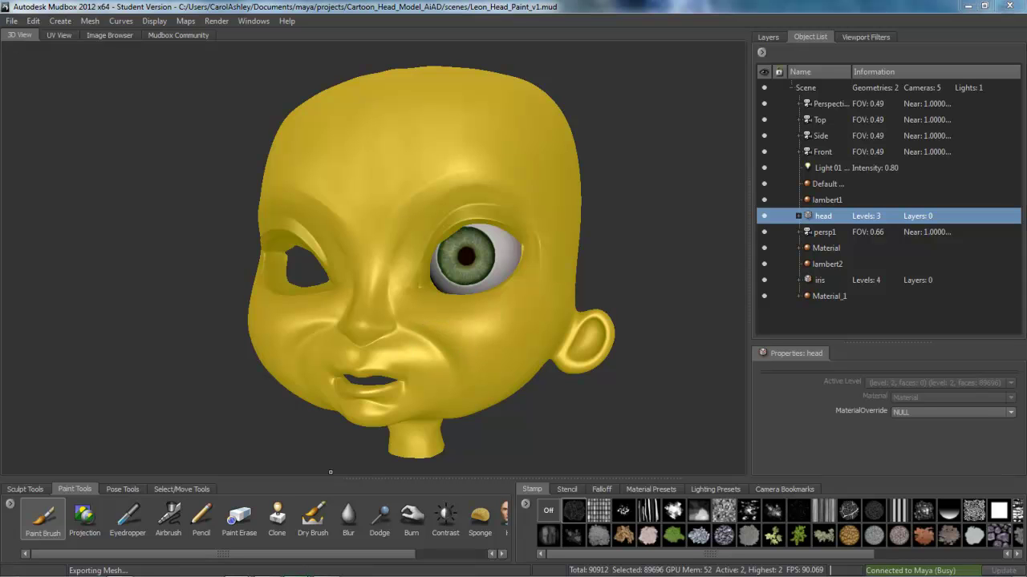
mouse_move(243, 568)
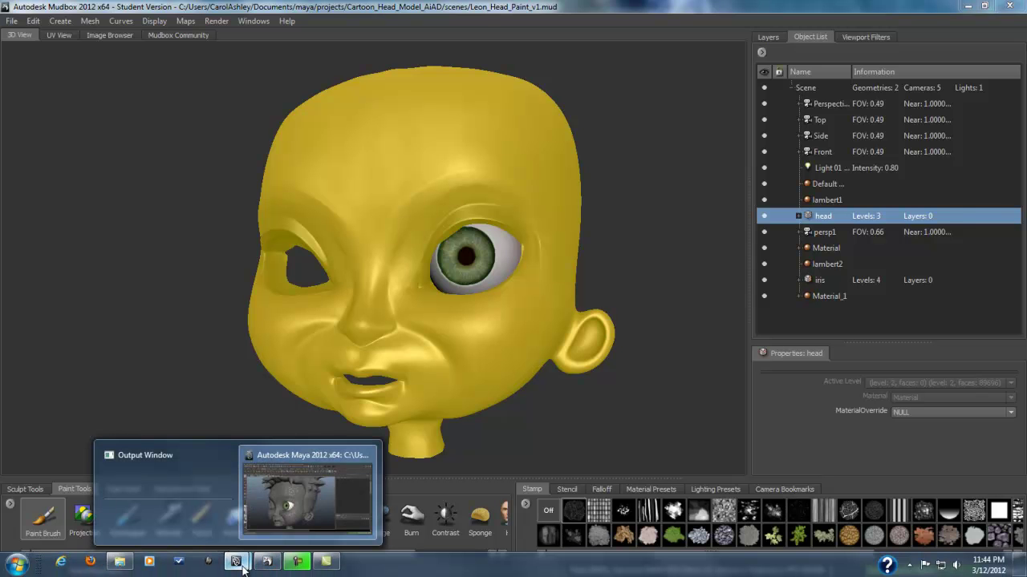
Switch to Maya, hide the original head mesh, and inspect the imported textured head from a different angle
left_click(302, 520)
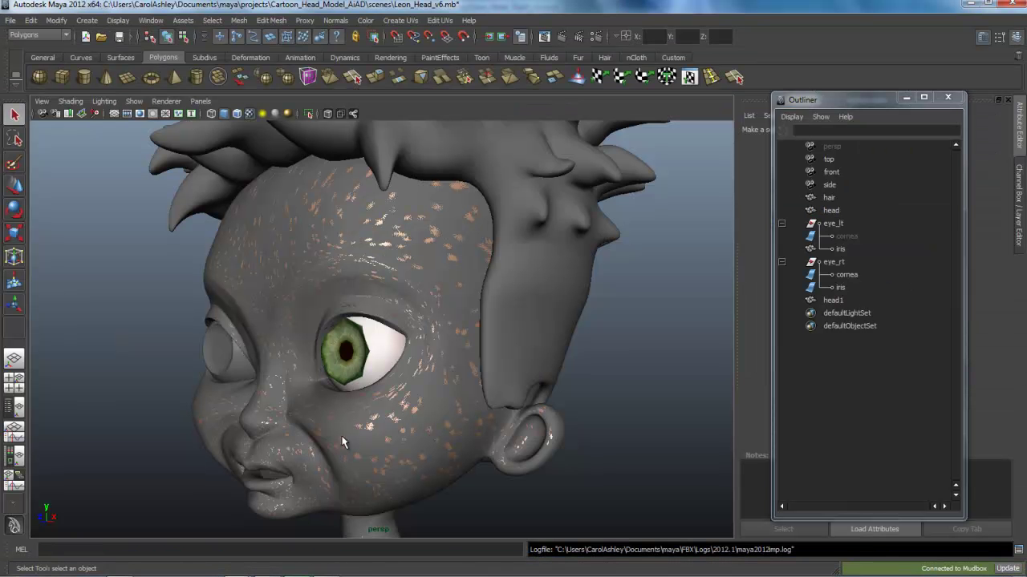
left_click_drag(339, 441, 383, 455, "alt")
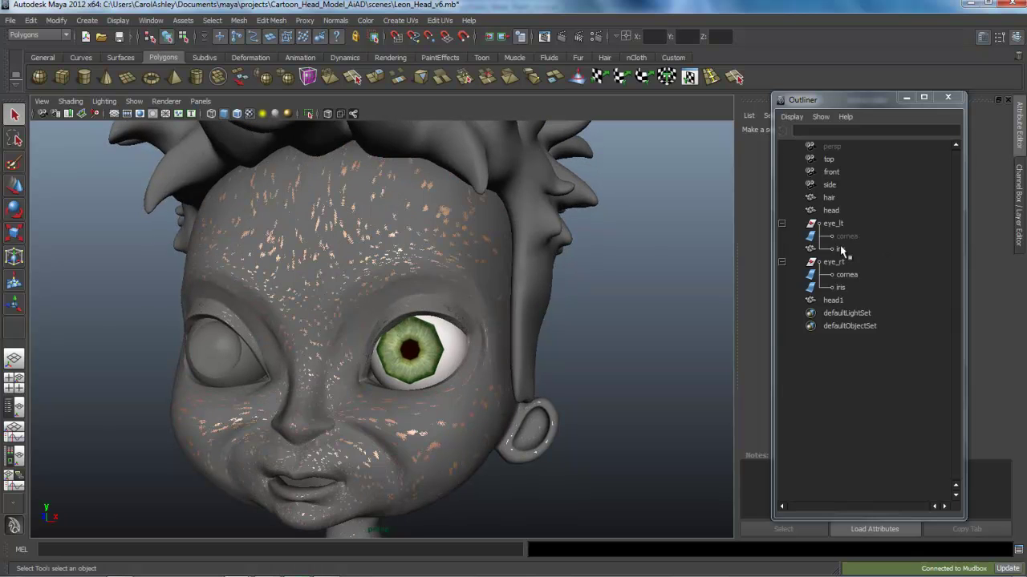
left_click(831, 212)
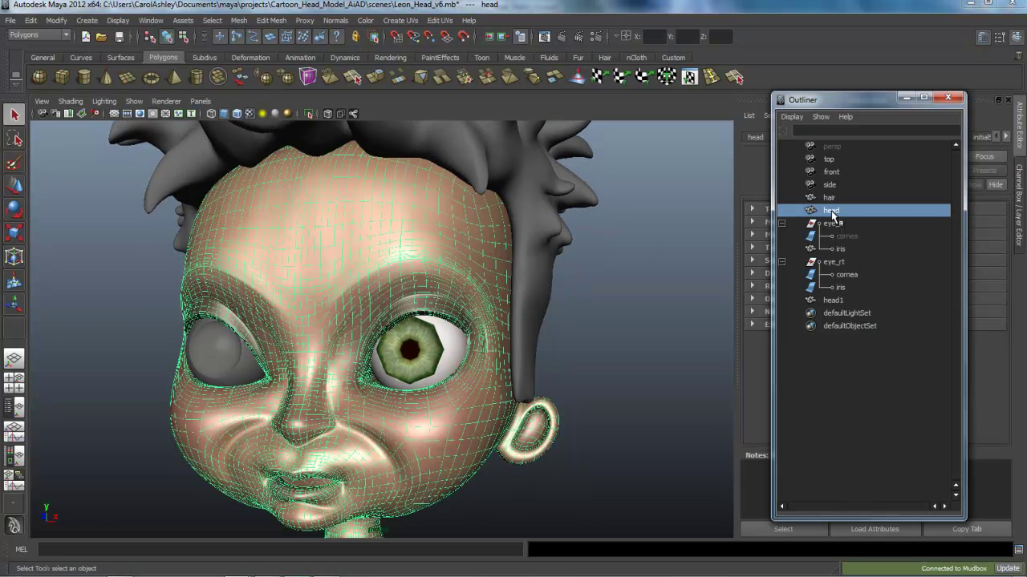
left_click_drag(856, 100, 649, 100)
left_click(1005, 137)
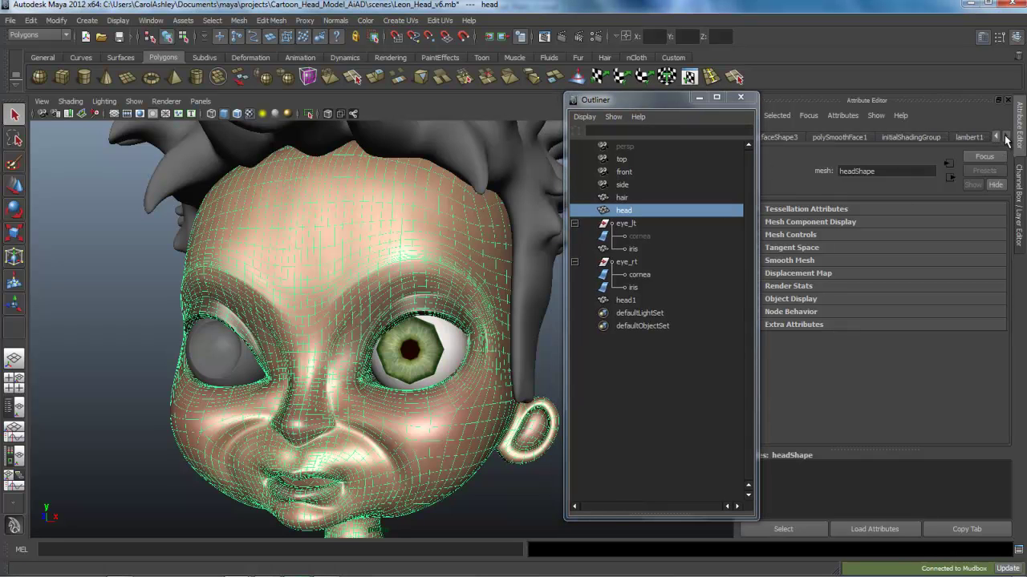
left_click(628, 213, "ctrl")
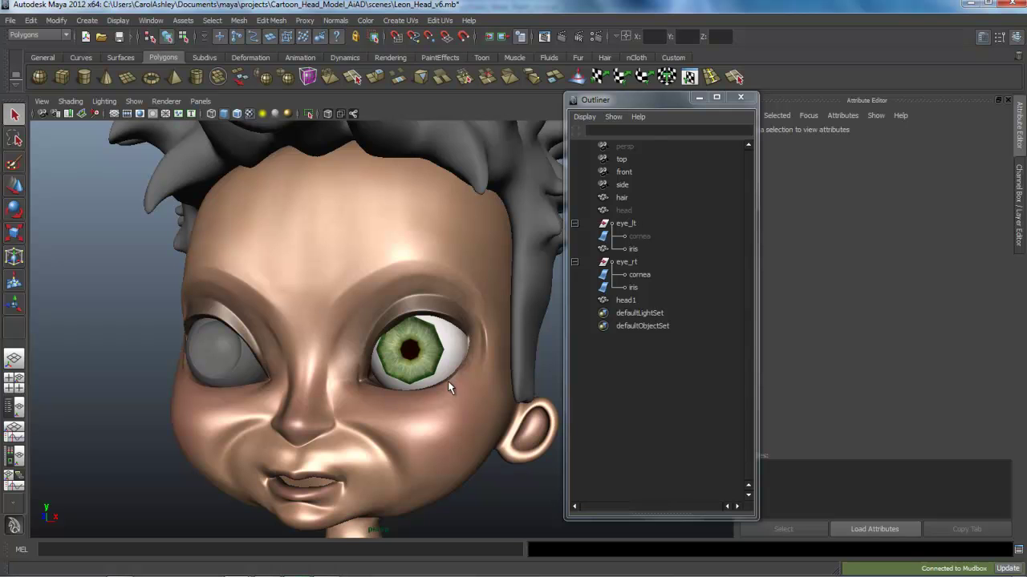
mouse_move(449, 393)
left_mouse_down("alt")
mouse_move(406, 404)
mouse_move(406, 374)
mouse_move(431, 399)
left_mouse_up("alt")
left_click_drag(391, 368, 416, 378, "alt")
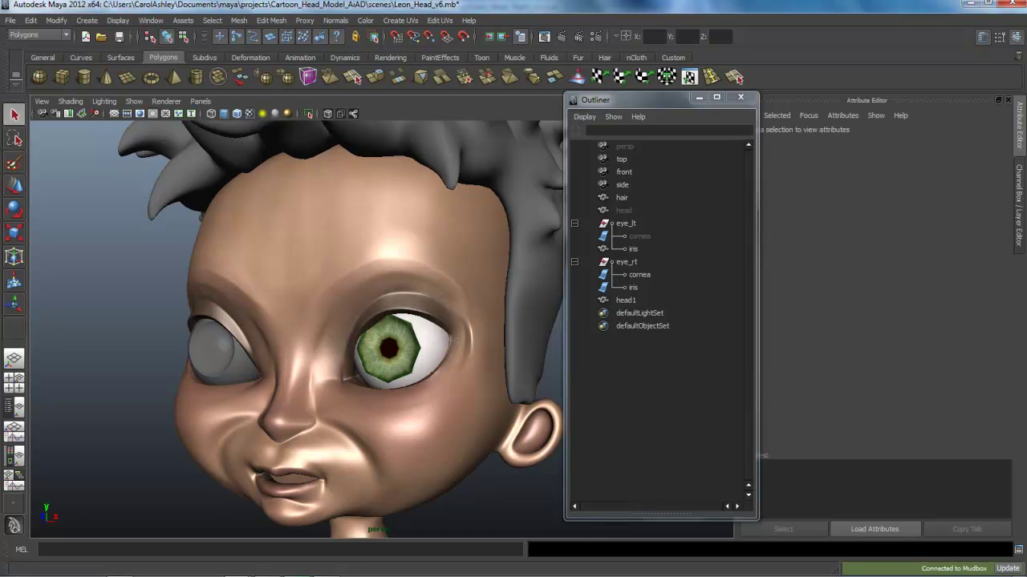
Return to Mudbox and raise the iris object to subdivision level 3
mouse_move(361, 574)
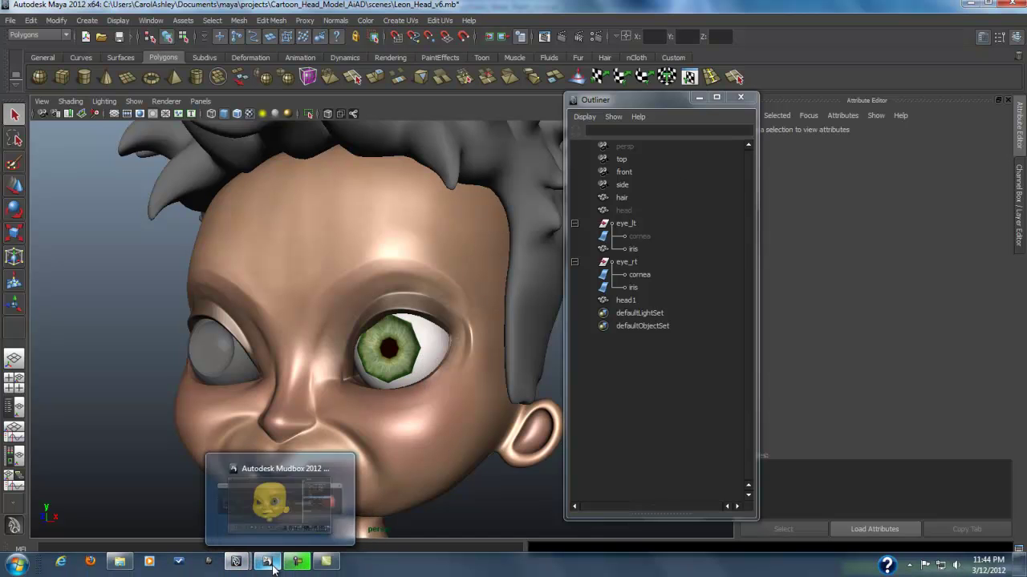
left_click(273, 543)
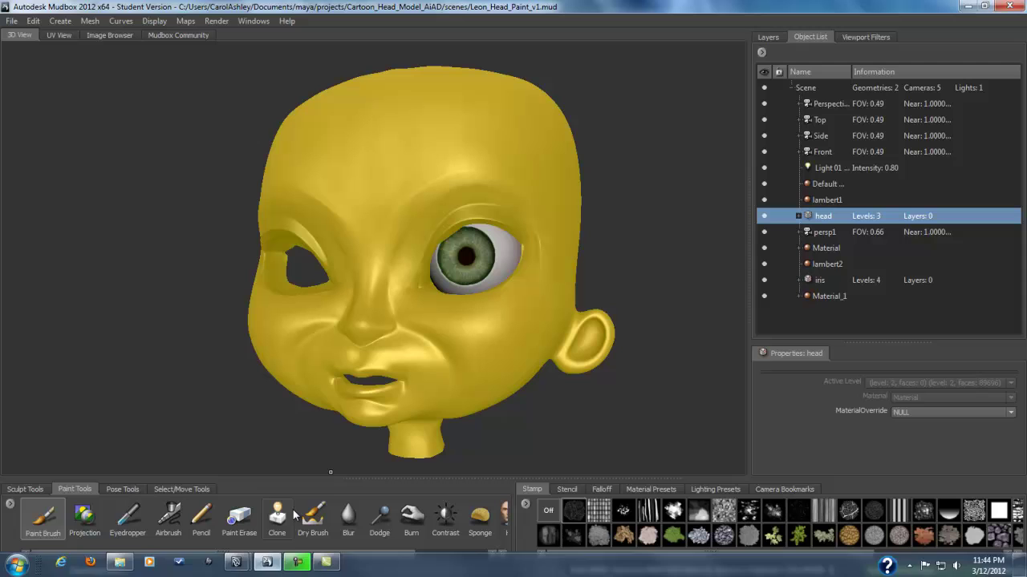
left_click(820, 280)
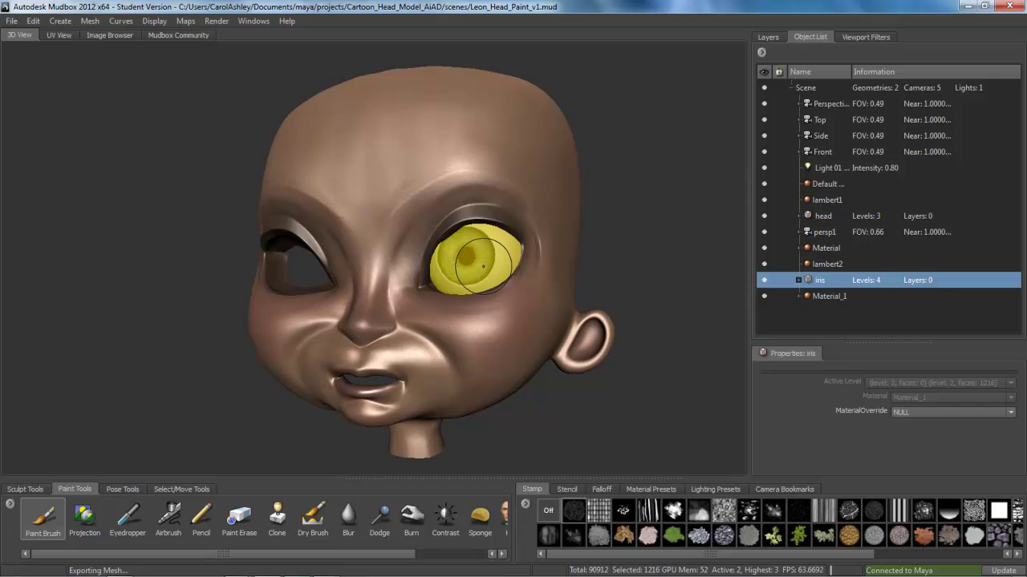
key("Page_Down")
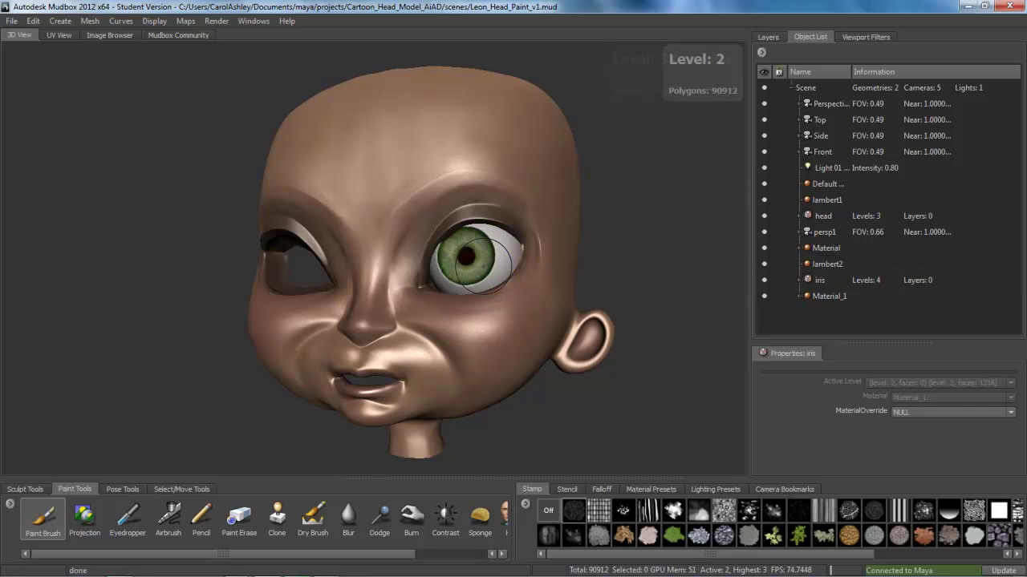
key("Page_Up")
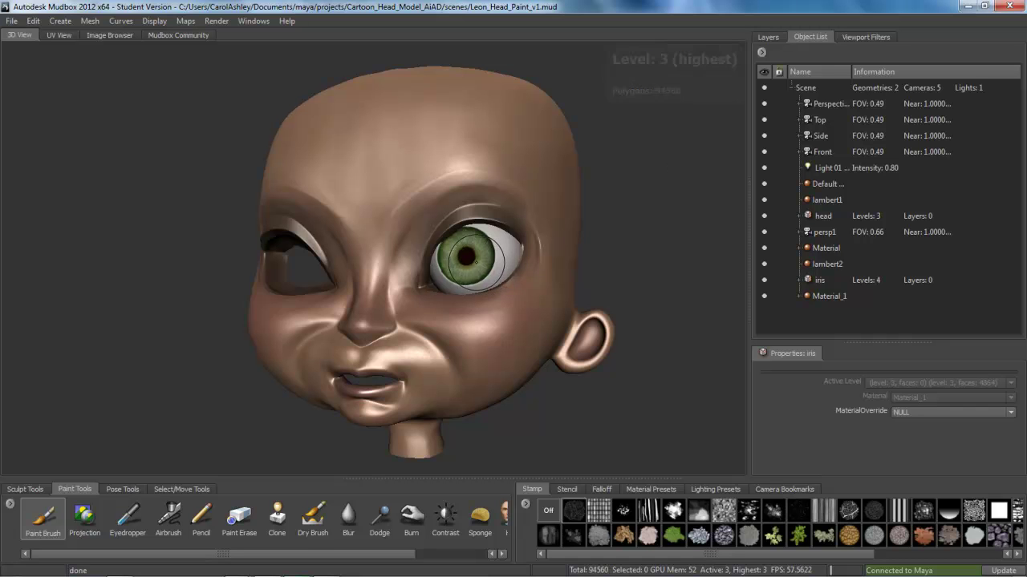
Add the iris object to the current Maya scene with its mesh at the current level
left_click(845, 280)
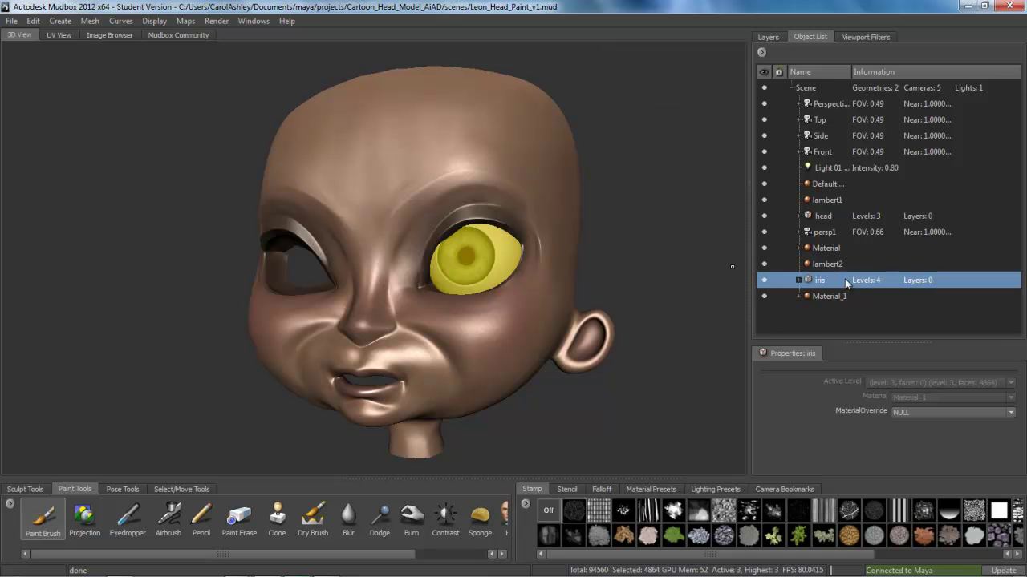
left_click(12, 21)
mouse_move(50, 90)
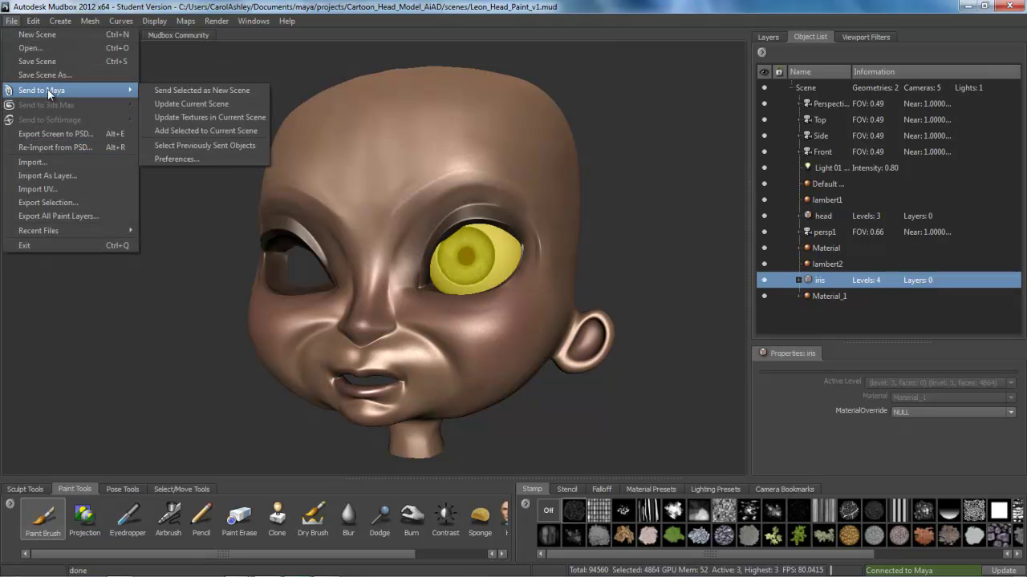
left_click(206, 131)
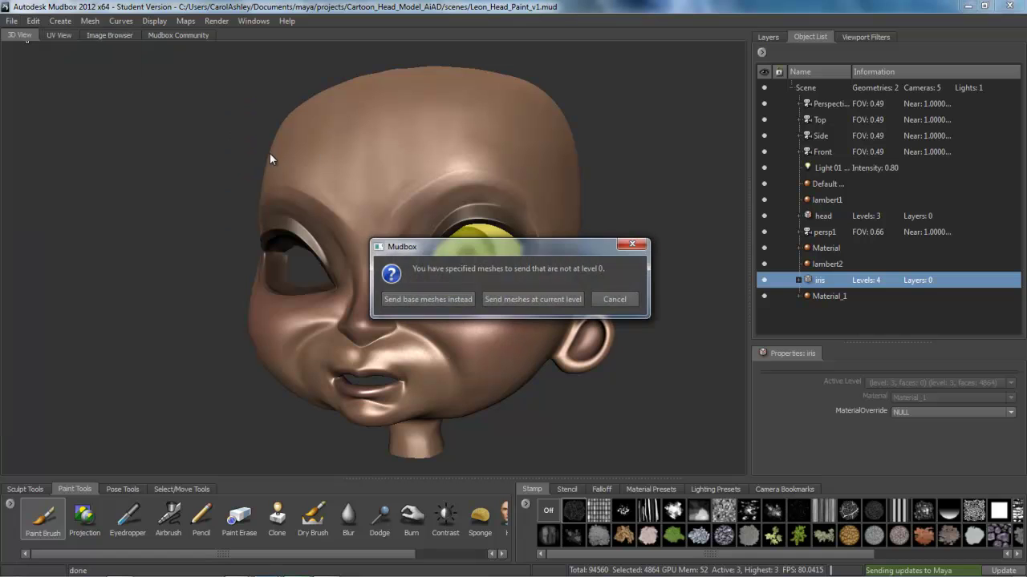
left_click(515, 299)
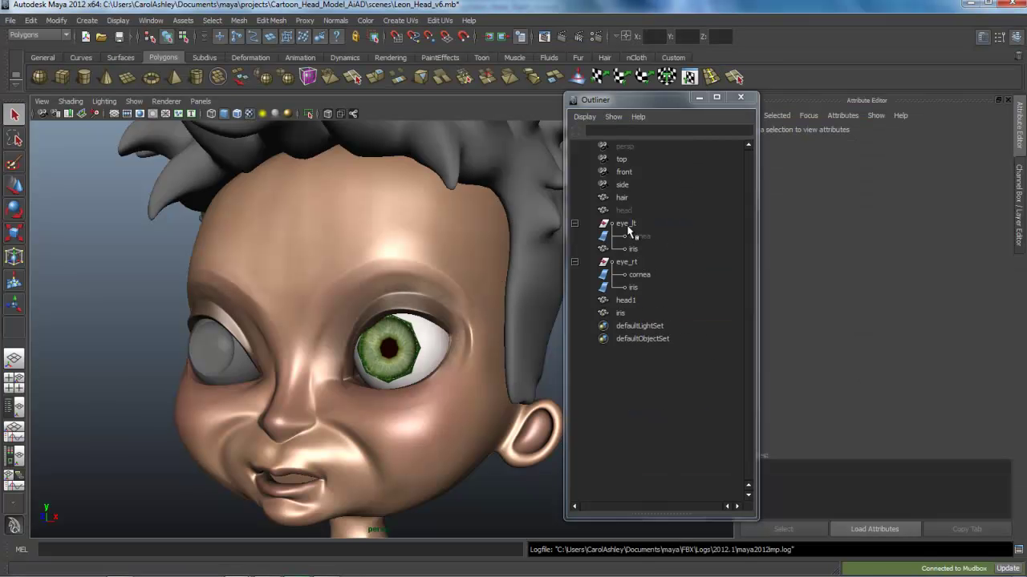
Hide the old faceted iris inside the eye_lt group in the Maya scene and check the smoother imported iris
left_click(626, 224)
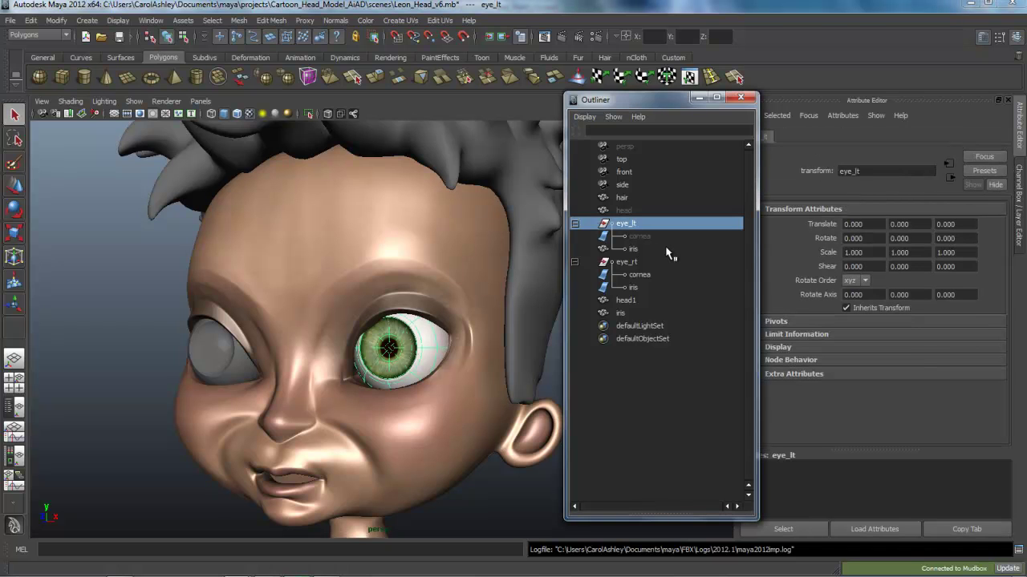
left_click(641, 251)
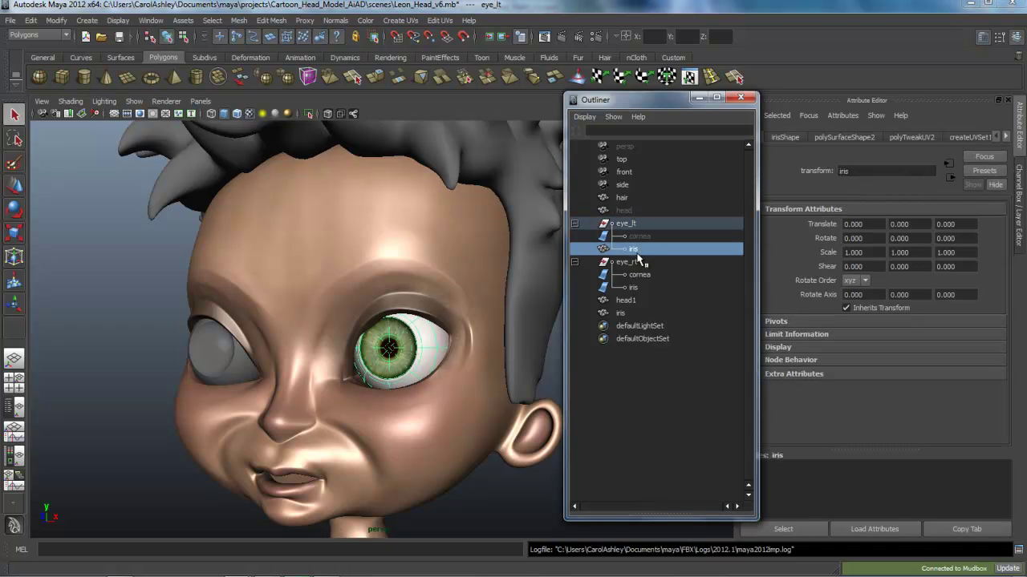
key("ctrl+h")
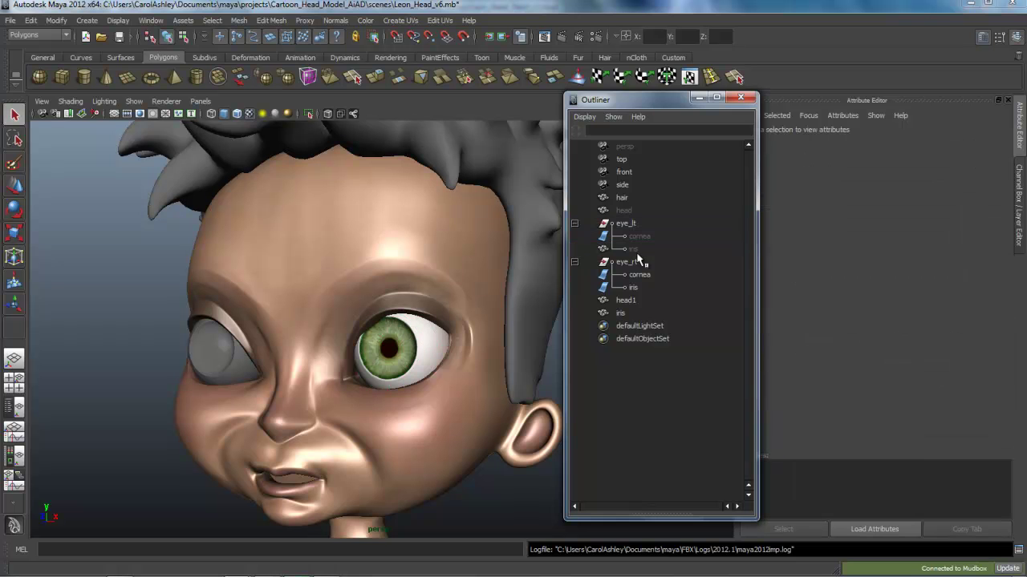
left_click_drag(459, 377, 460, 404, "alt")
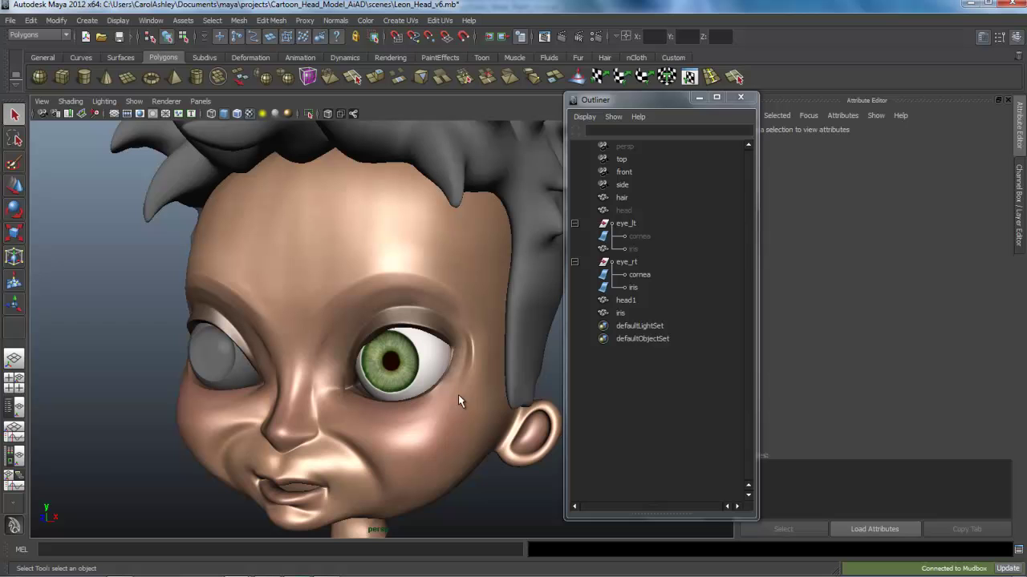
Reorder head1 directly above head in the Outliner and parent the imported iris under the eye_lt group
left_click(625, 302)
middle_click_drag(627, 302, 633, 218)
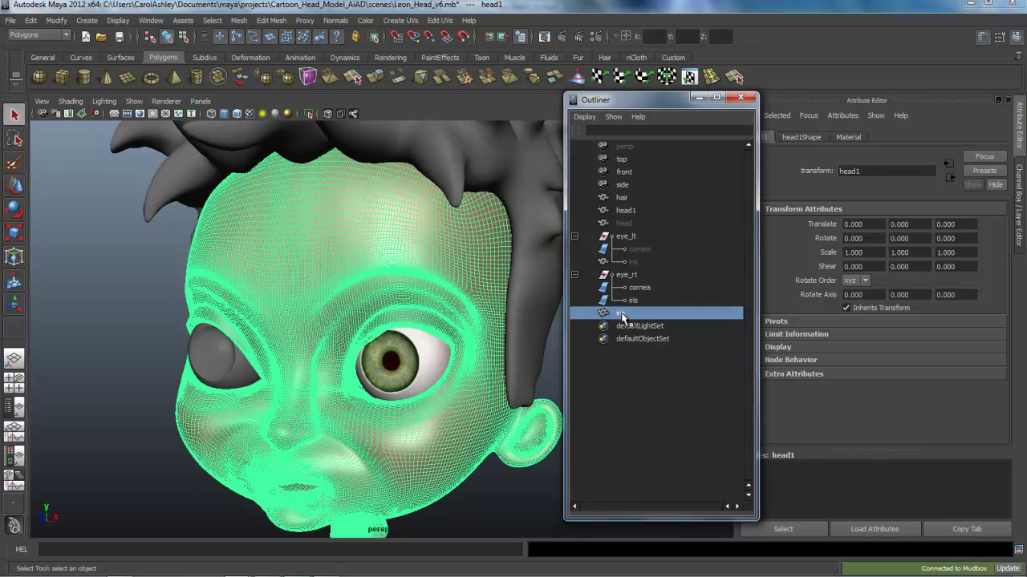
left_click(626, 314)
middle_click_drag(630, 316, 635, 237)
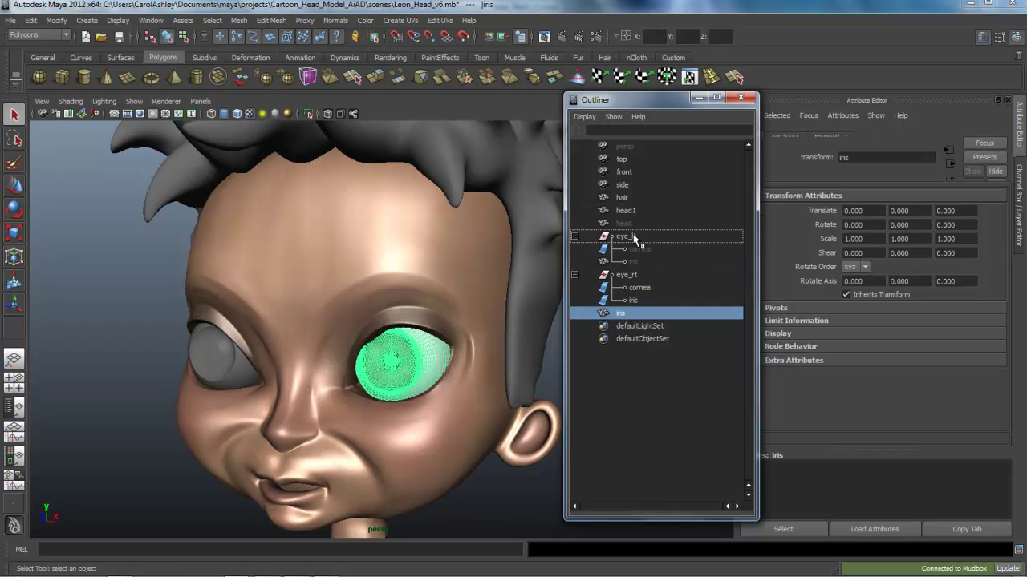
left_click(654, 264)
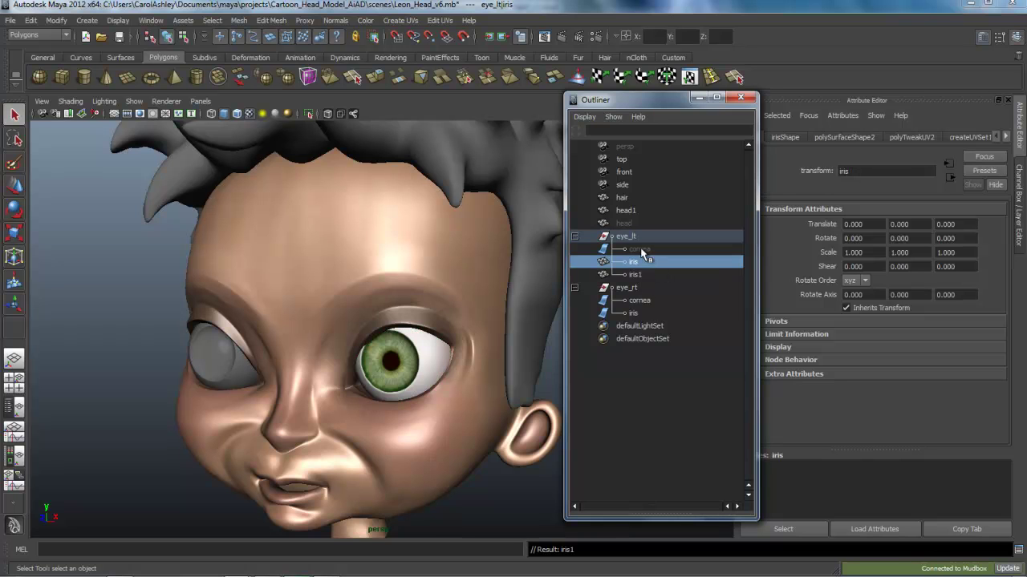
left_click(641, 251)
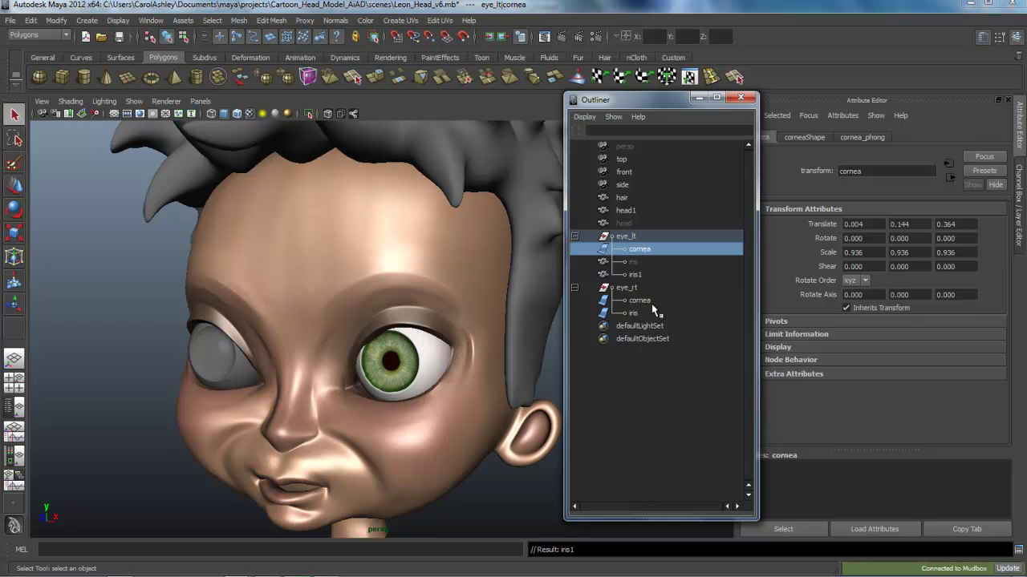
Delete the eye_rt group with its untextured cornea and iris
left_click(627, 287)
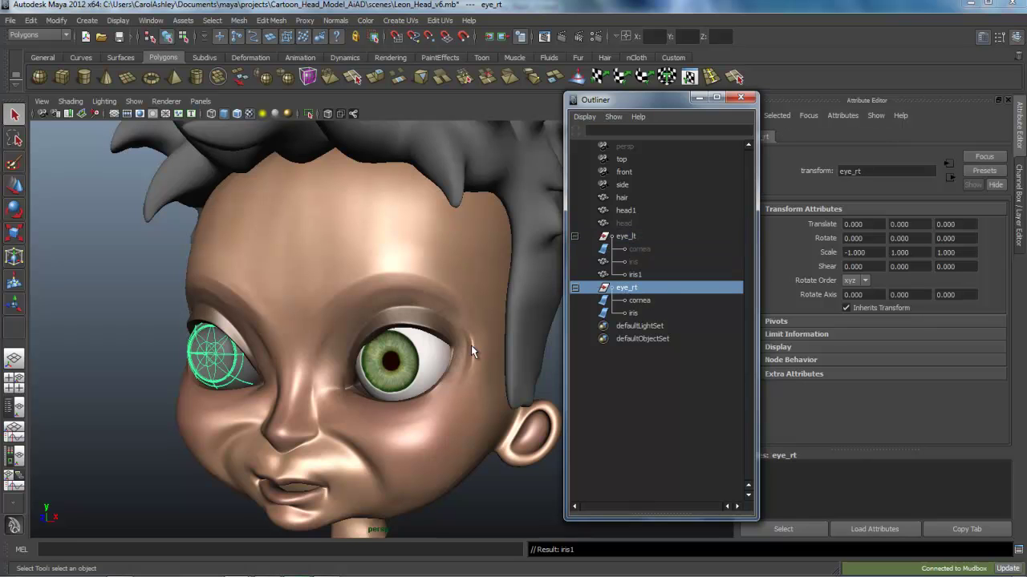
left_click_drag(356, 390, 384, 388, "alt")
key("Delete")
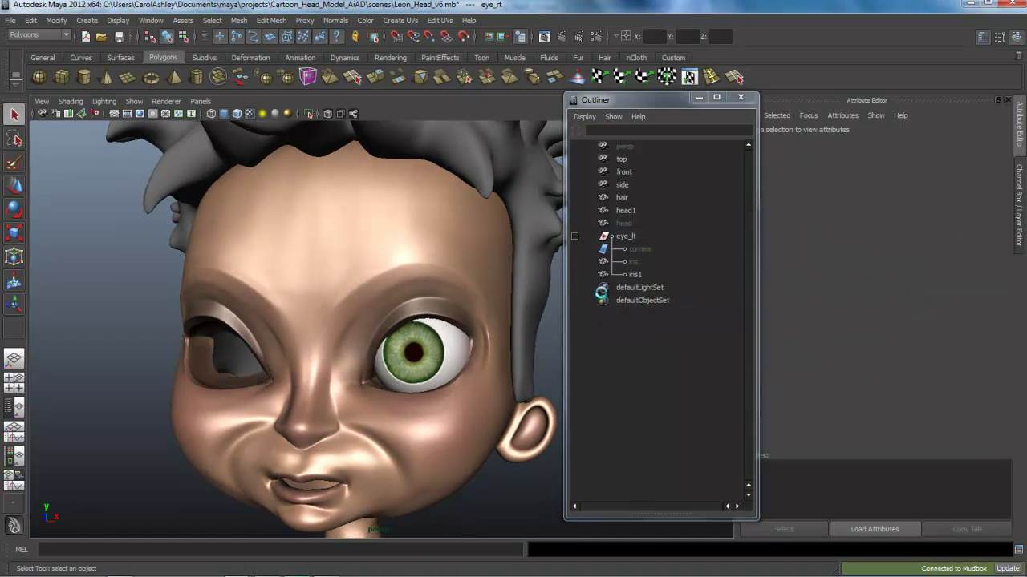
Mirror the eye_lt group to the other eye socket with Duplicate Special, as one copy grouped under World with X scale -1
left_click(625, 235)
left_click_drag(478, 373, 463, 411, "alt")
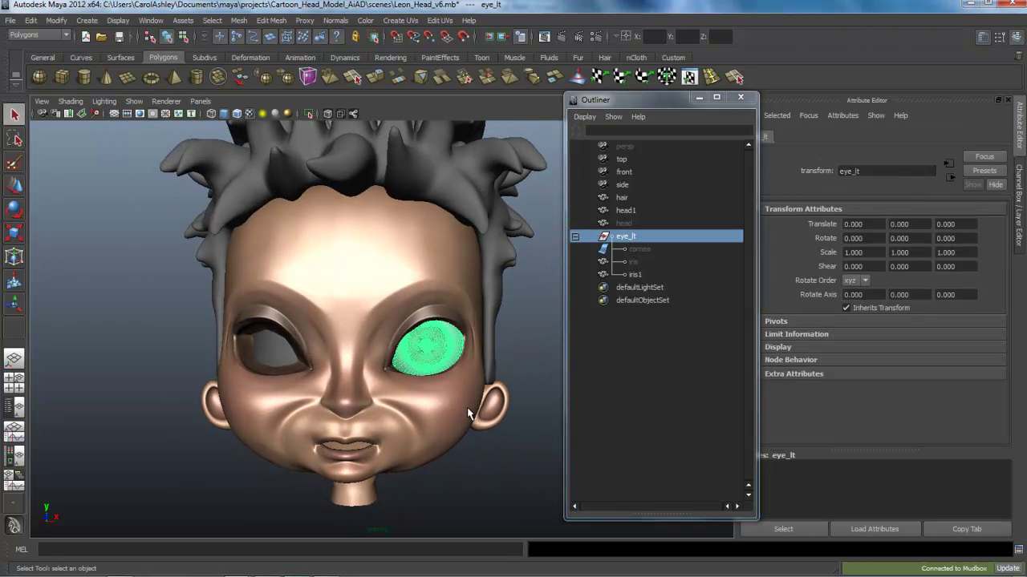
key("w")
left_click_drag(471, 461, 379, 458, "alt")
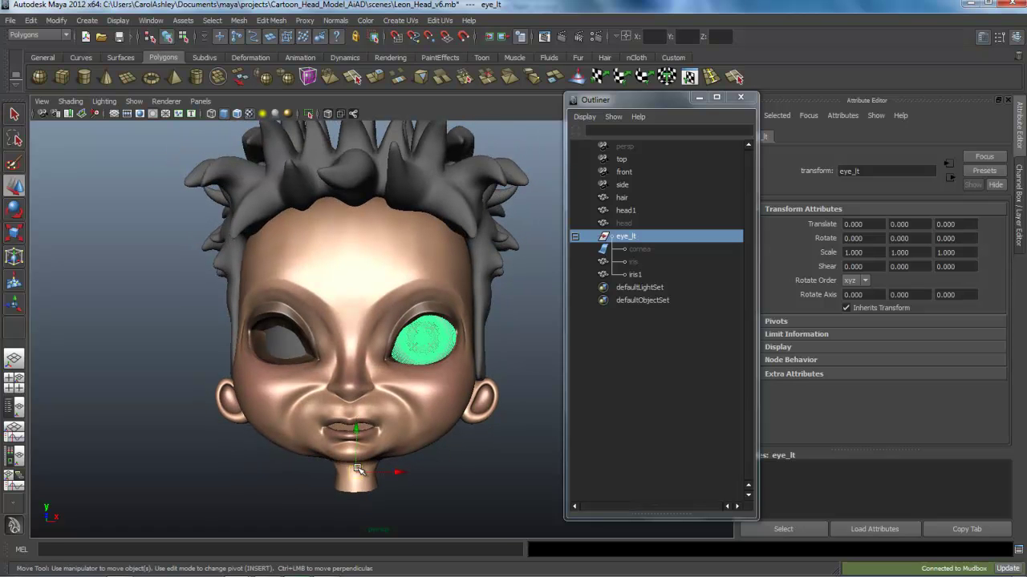
scroll(371, 473, "up", 2)
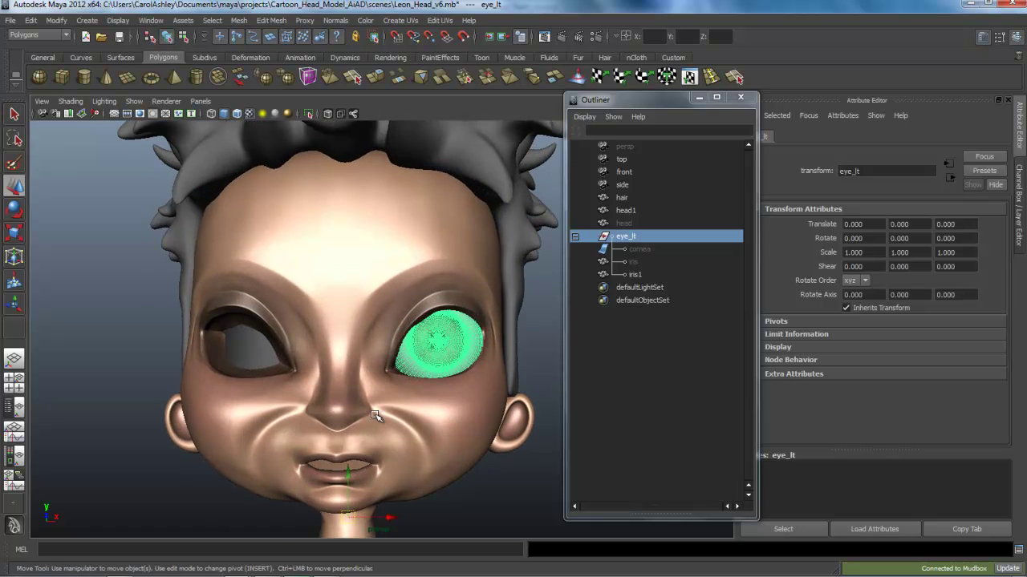
left_click_drag(371, 443, 355, 382, "alt")
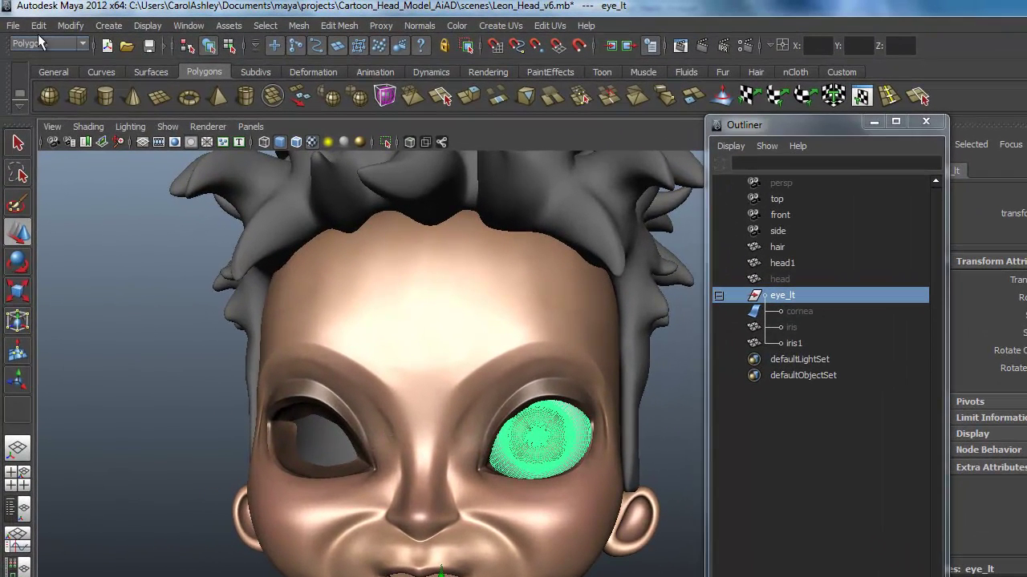
left_click(38, 27)
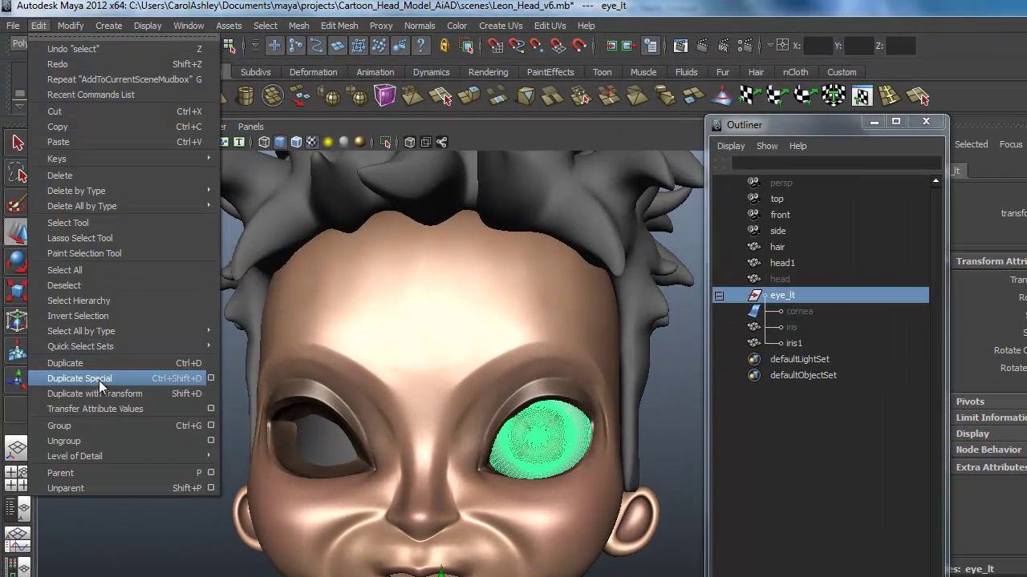
left_click(210, 377)
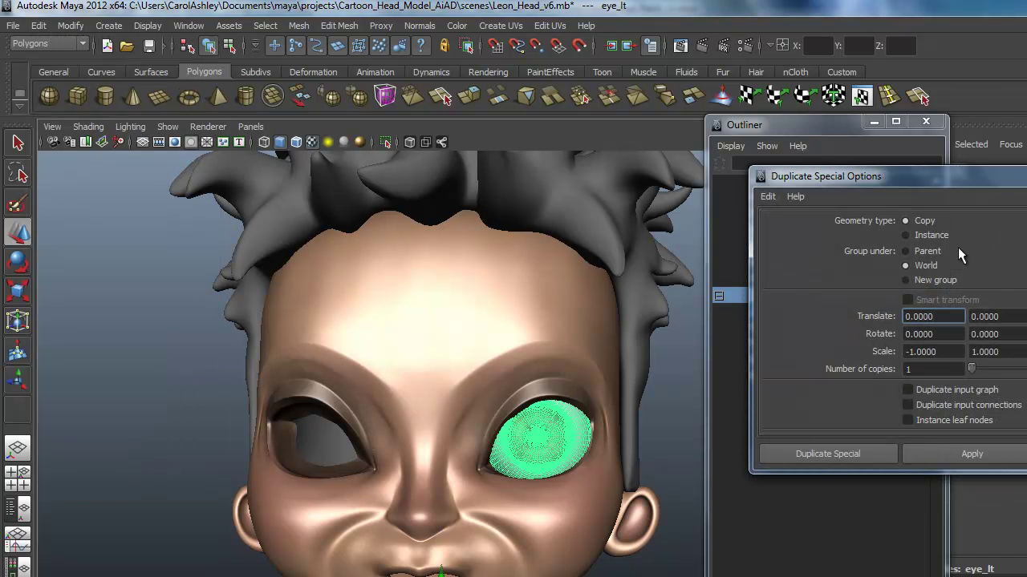
left_click(847, 451)
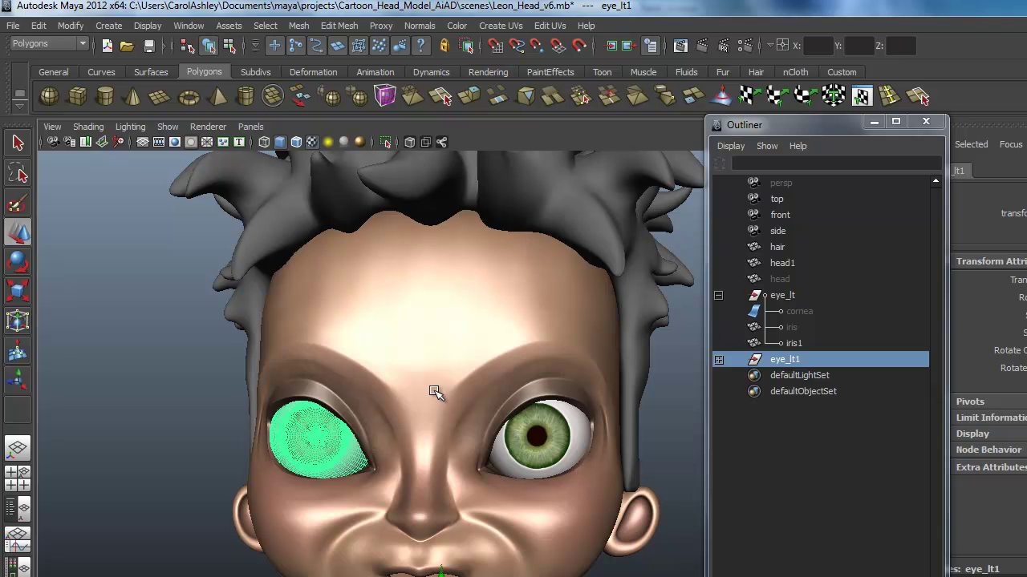
Turn on the visibility of the cornea in both the eye_lt and eye_lt1 groups
left_click(473, 539)
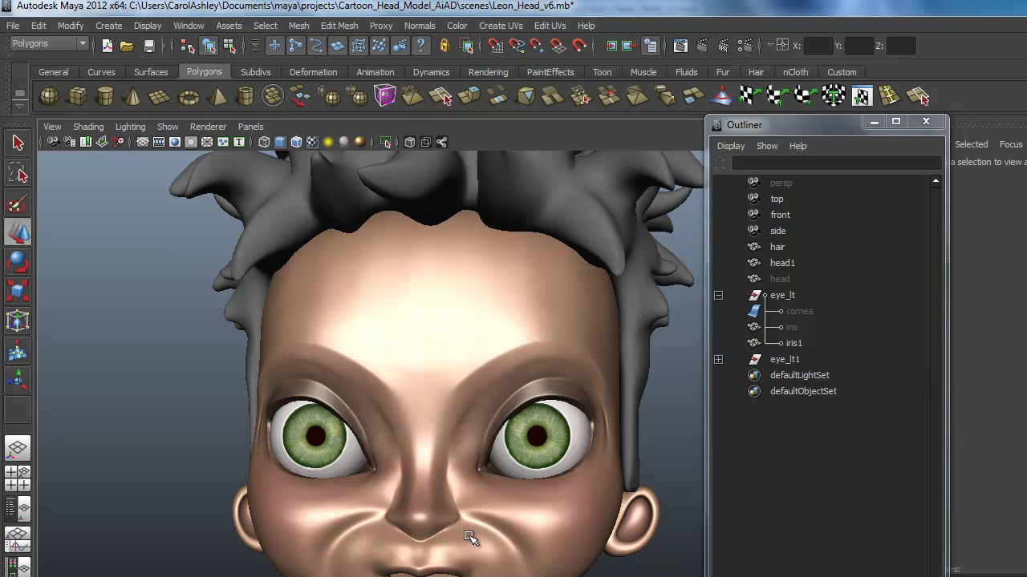
left_click_drag(305, 472, 355, 466, "alt")
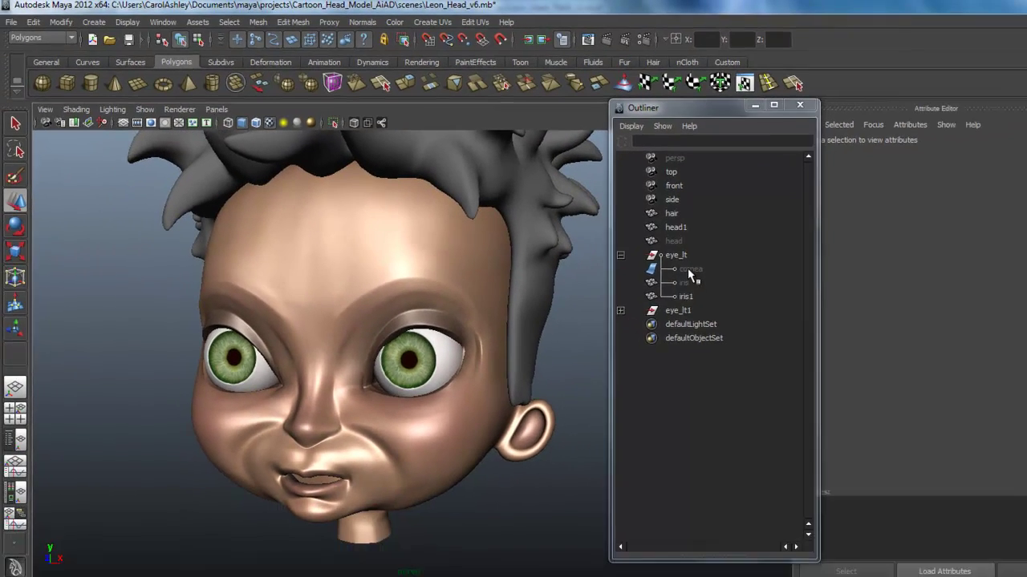
left_click(799, 311)
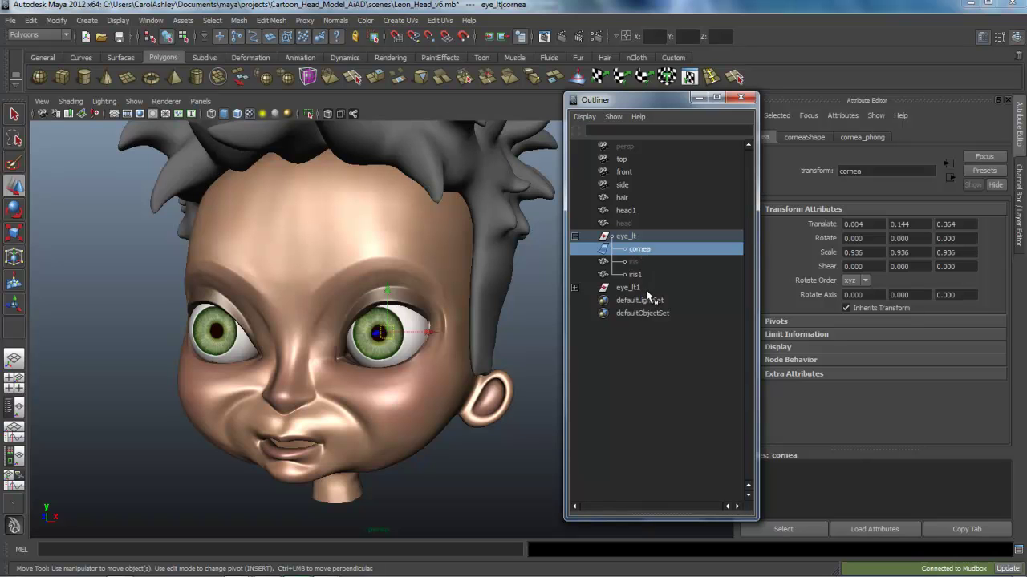
left_click(574, 287)
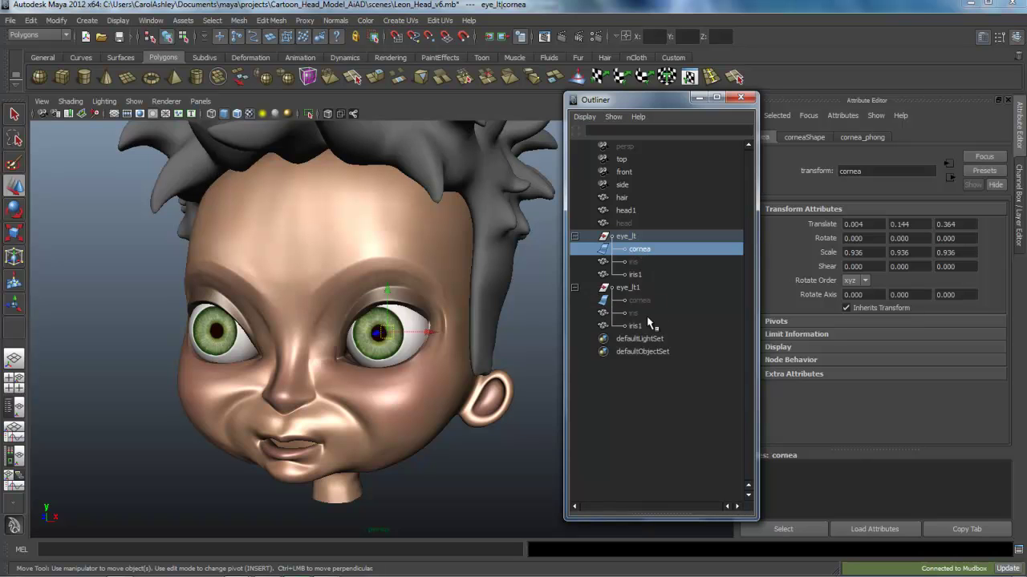
left_click(645, 300)
left_click(639, 250, "ctrl")
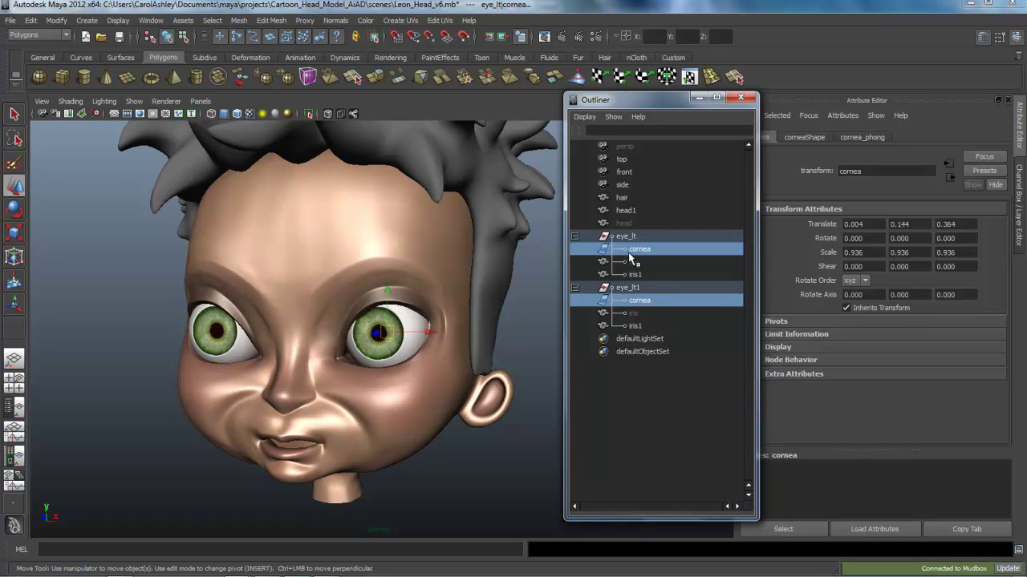
left_click(1019, 204)
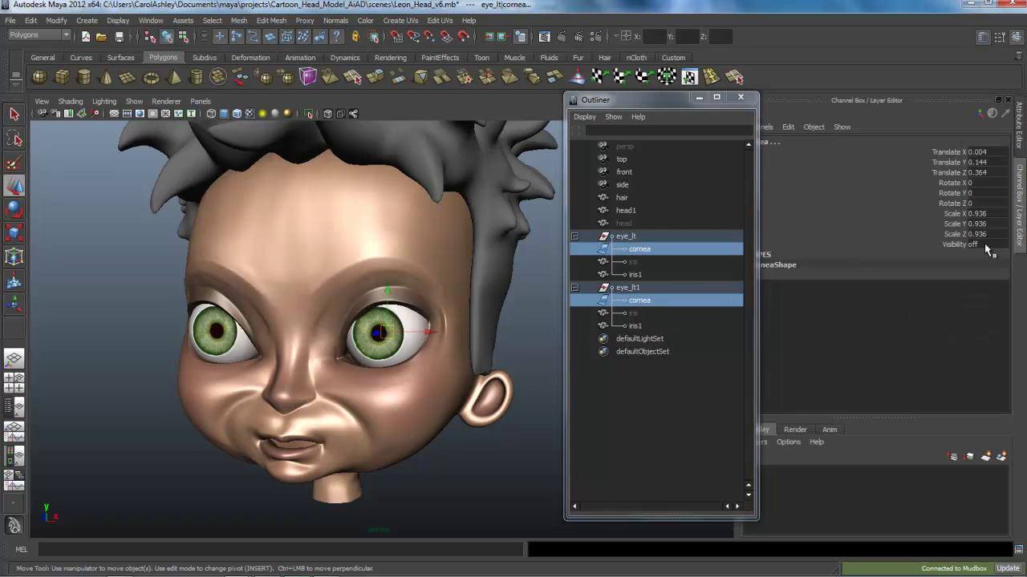
type("1")
key("Return")
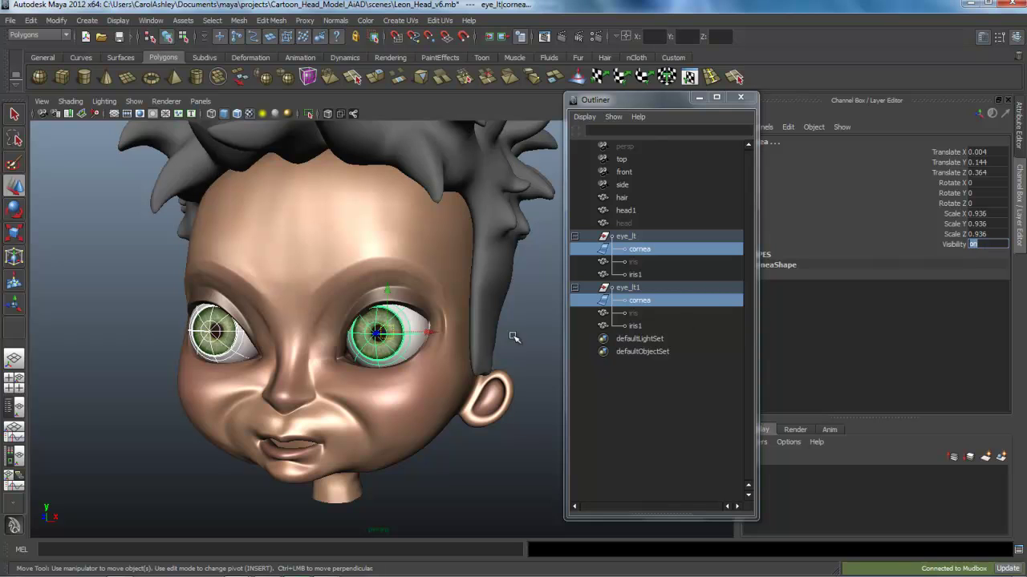
Make the cornea_phong material fully transparent, set its cosine power to 51, and brighten its specular color to near white
left_click(641, 300)
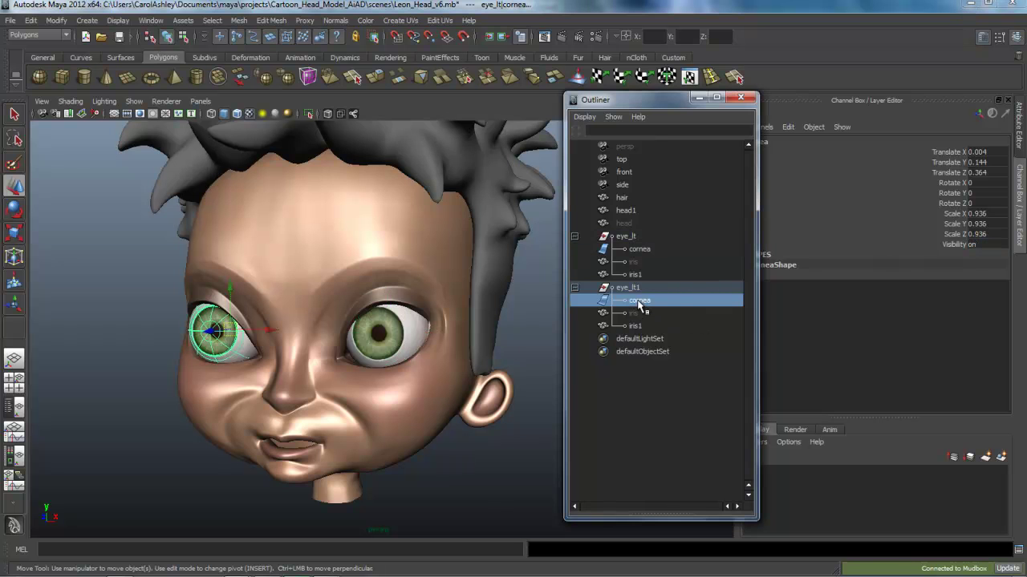
left_click(1019, 131)
left_click(865, 137)
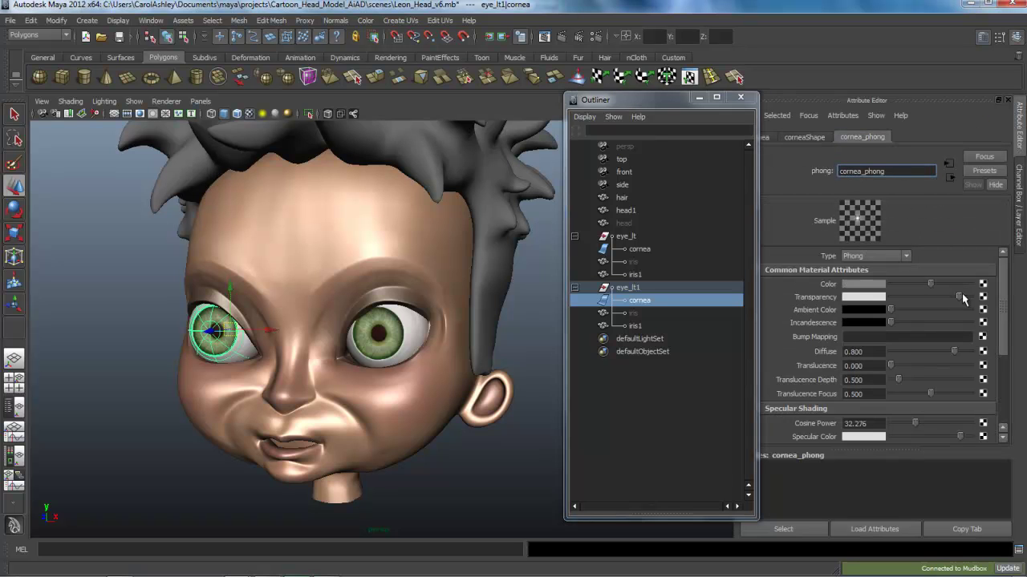
left_click_drag(958, 297, 970, 298)
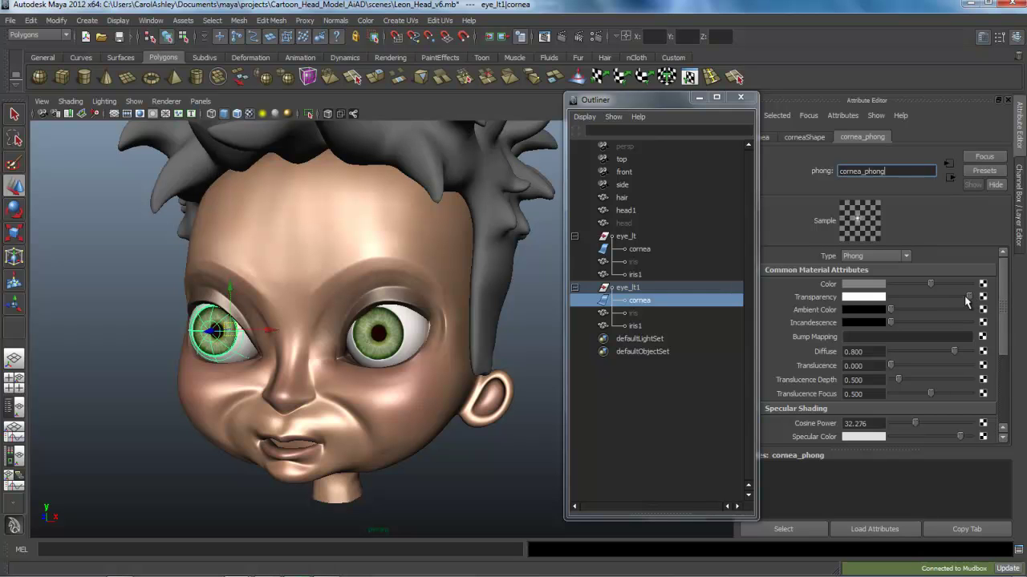
scroll(875, 368, "down", 3)
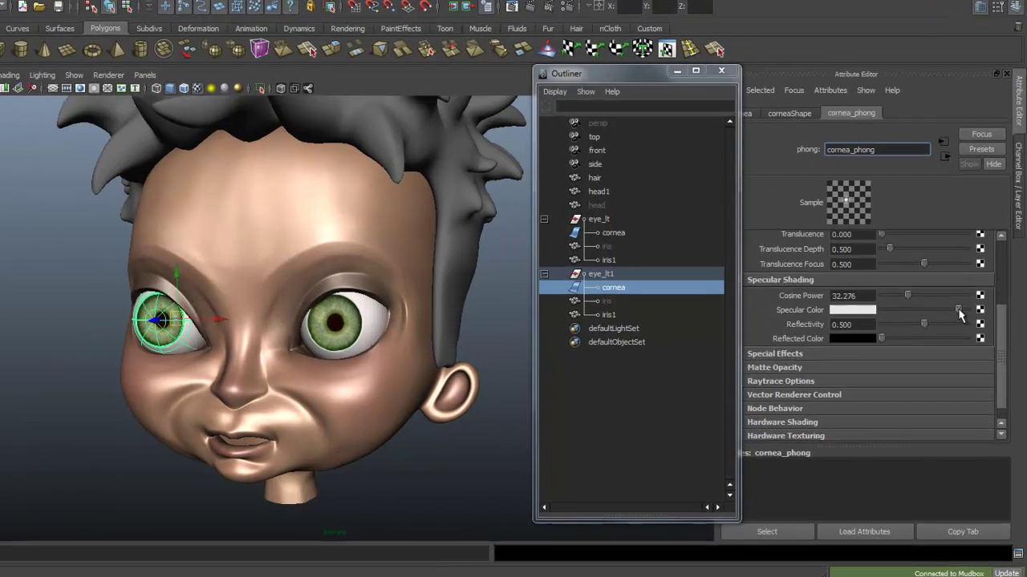
scroll(928, 361, "up", 1)
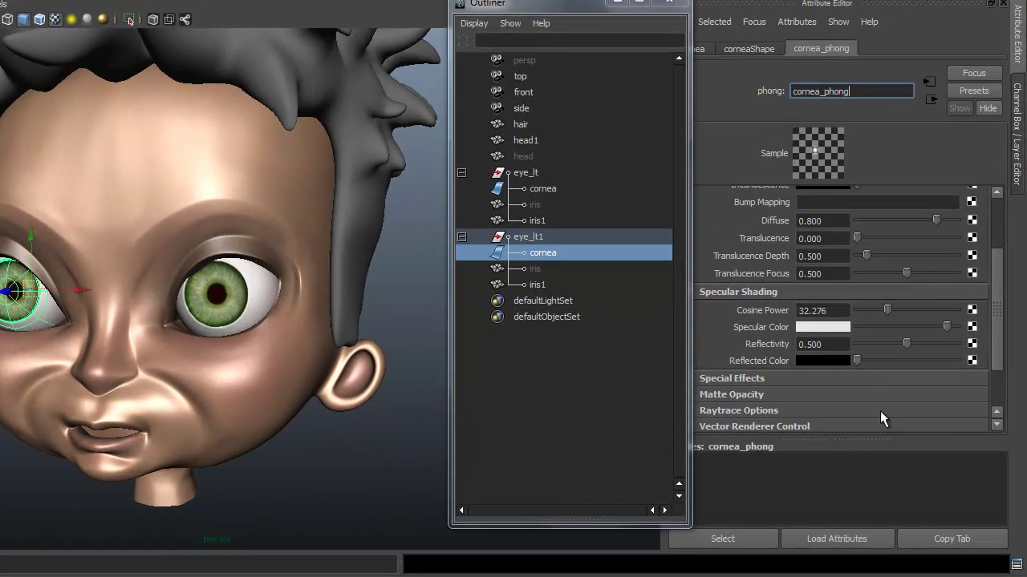
left_click_drag(899, 310, 951, 328)
left_click_drag(422, 330, 582, 317, "alt")
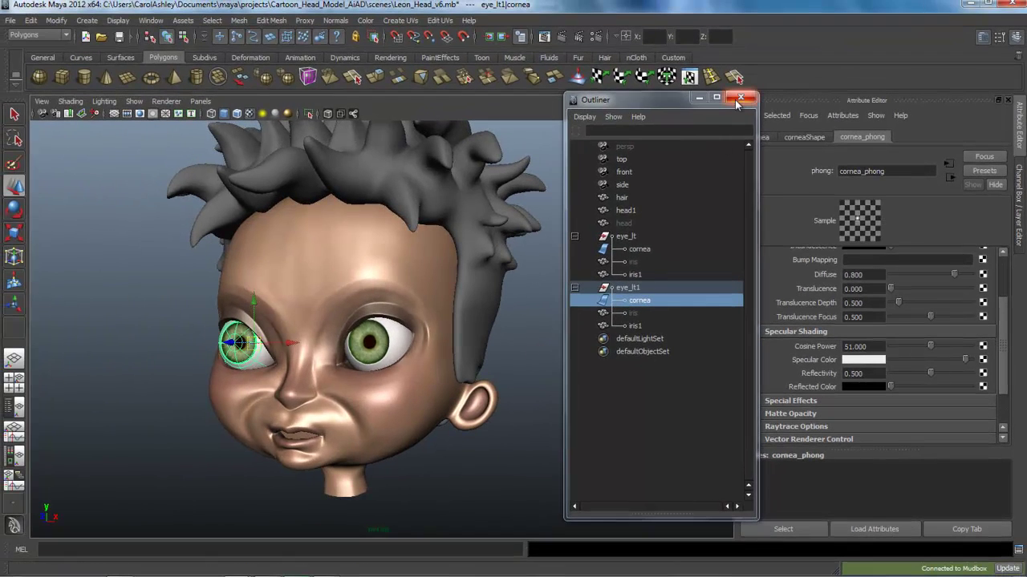
Close the Outliner and assign a new Blinn material to the hair mesh
left_click(740, 98)
left_click_drag(484, 344, 459, 261, "alt")
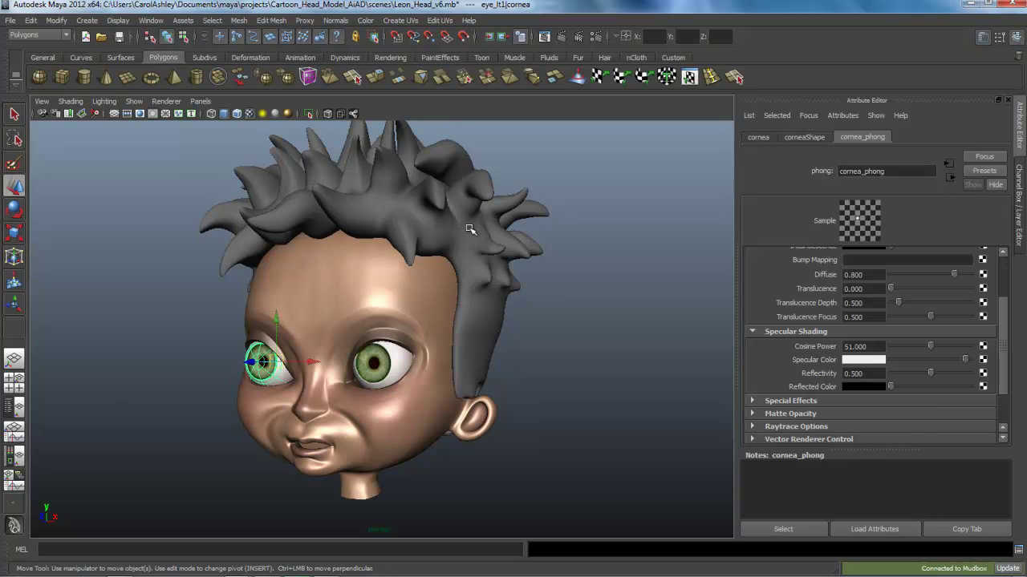
left_click(480, 233)
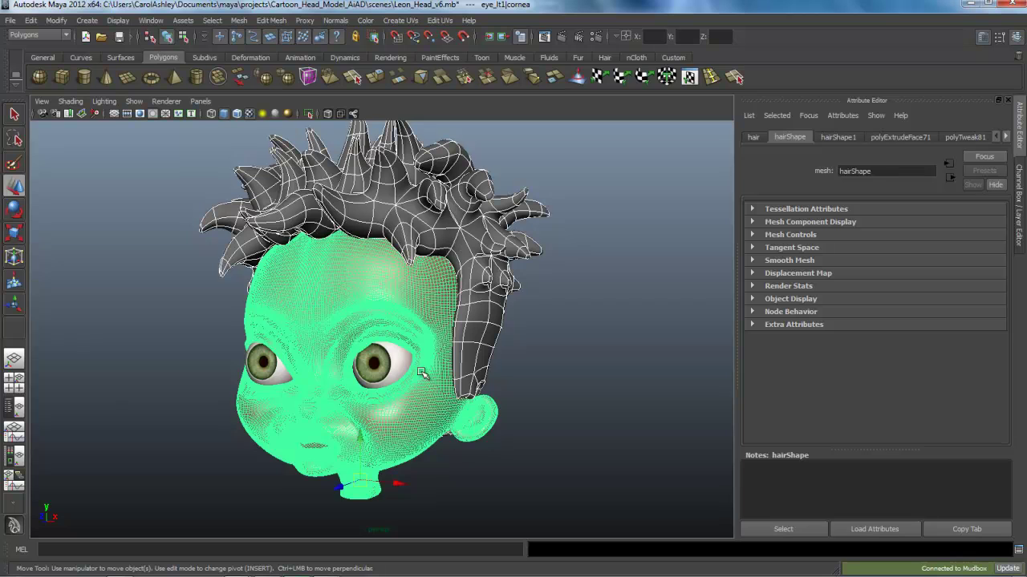
left_click(416, 331, "shift")
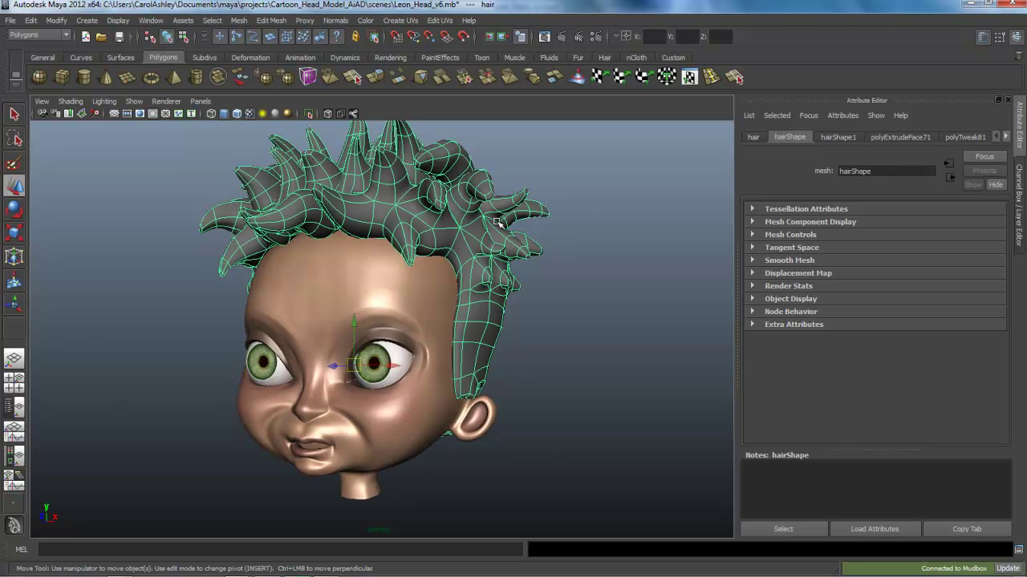
right_click_drag(497, 223, 510, 412)
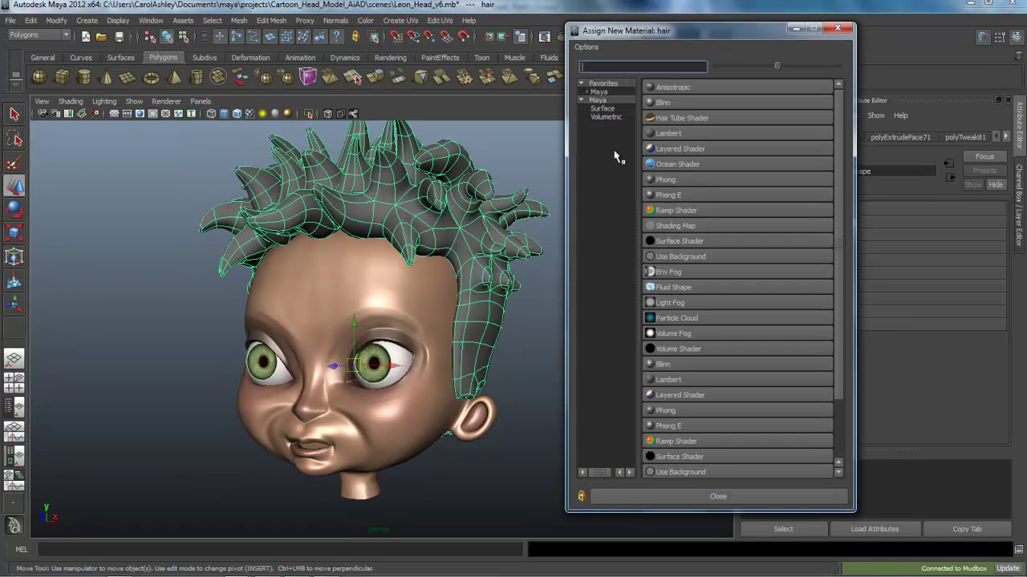
left_click(682, 103)
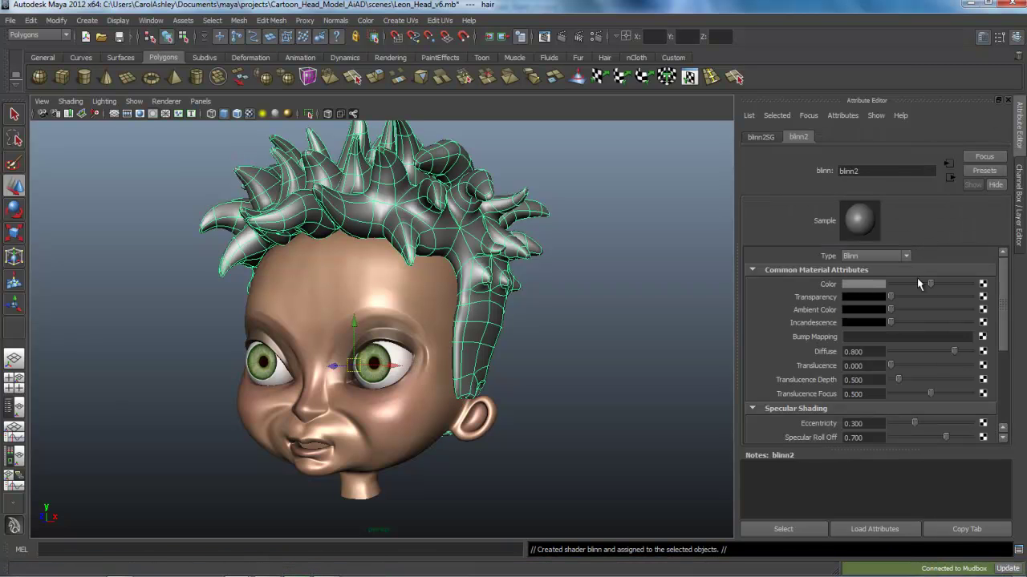
Set the hair Blinn's color to a bright orange, about hue 20, saturation 0.904 and value 0.949
left_click(878, 285)
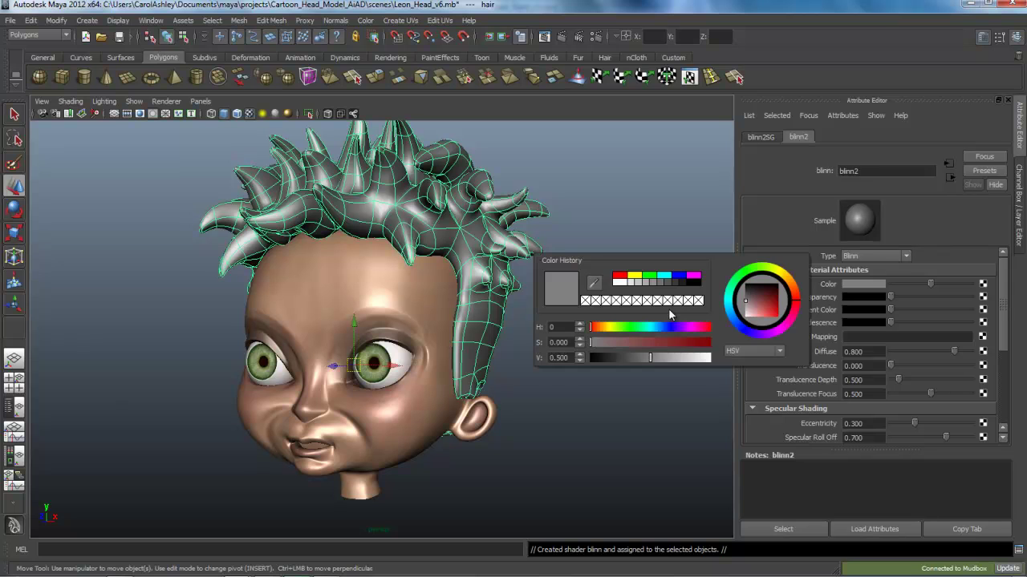
left_click_drag(653, 343, 697, 354)
left_click_drag(797, 311, 797, 294)
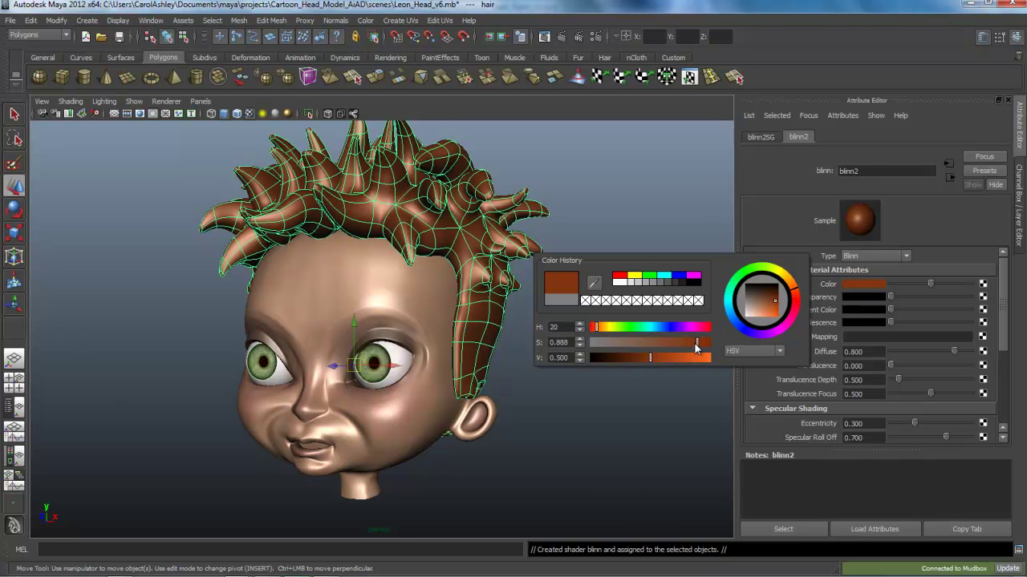
left_click_drag(651, 358, 703, 366)
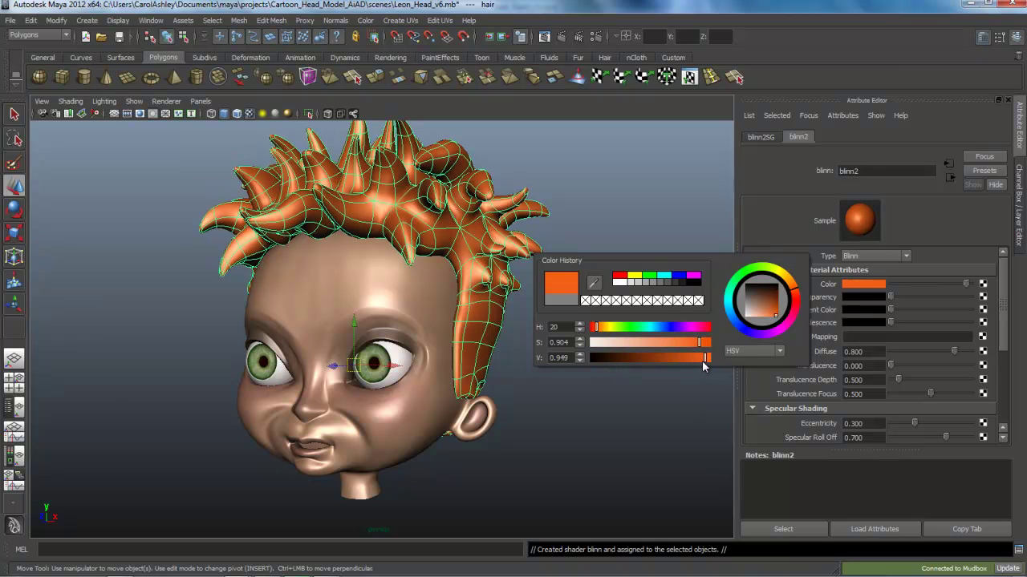
left_click_drag(641, 377, 490, 386, "alt")
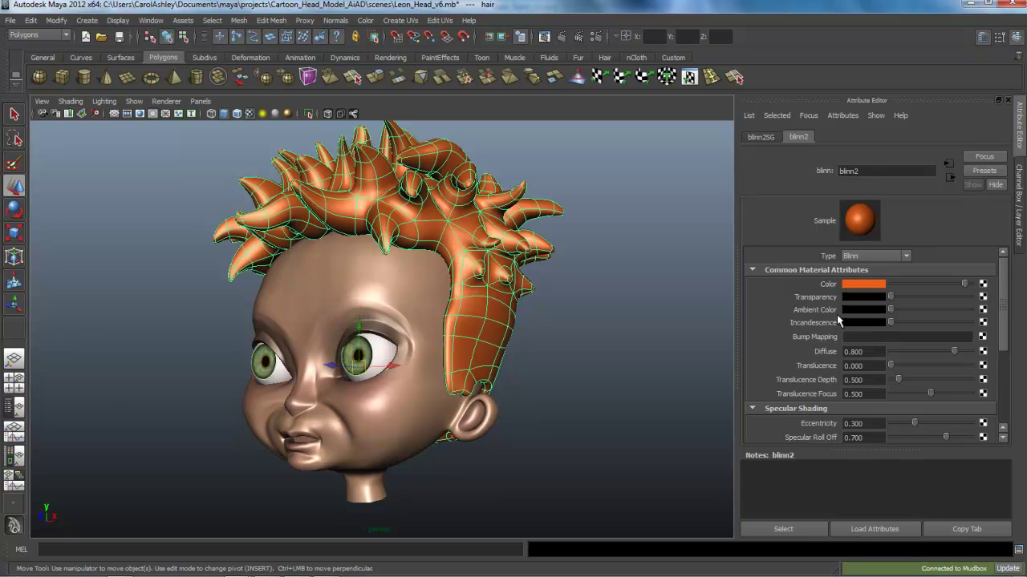
Soften the hair material's shine by darkening its specular color to dark gray and lowering eccentricity to 0.161
scroll(865, 366, "down", 3)
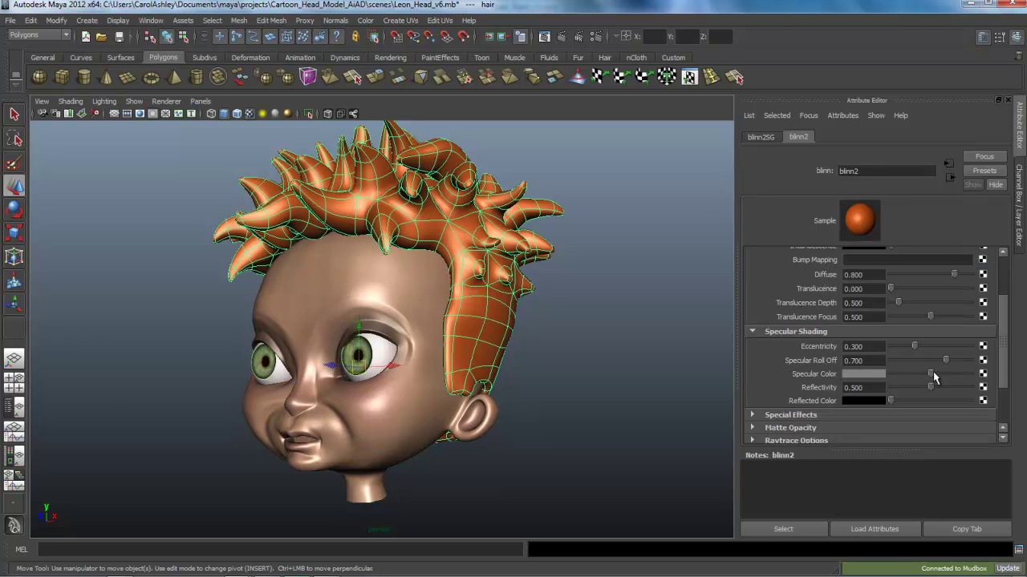
left_click_drag(931, 373, 906, 374)
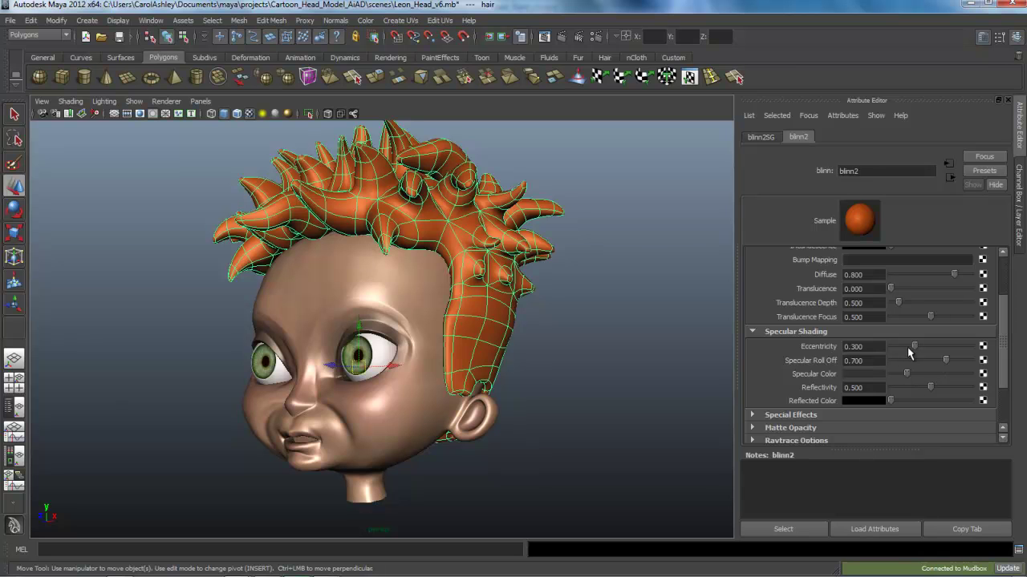
left_click_drag(925, 346, 905, 349)
left_click_drag(682, 400, 651, 402, "alt")
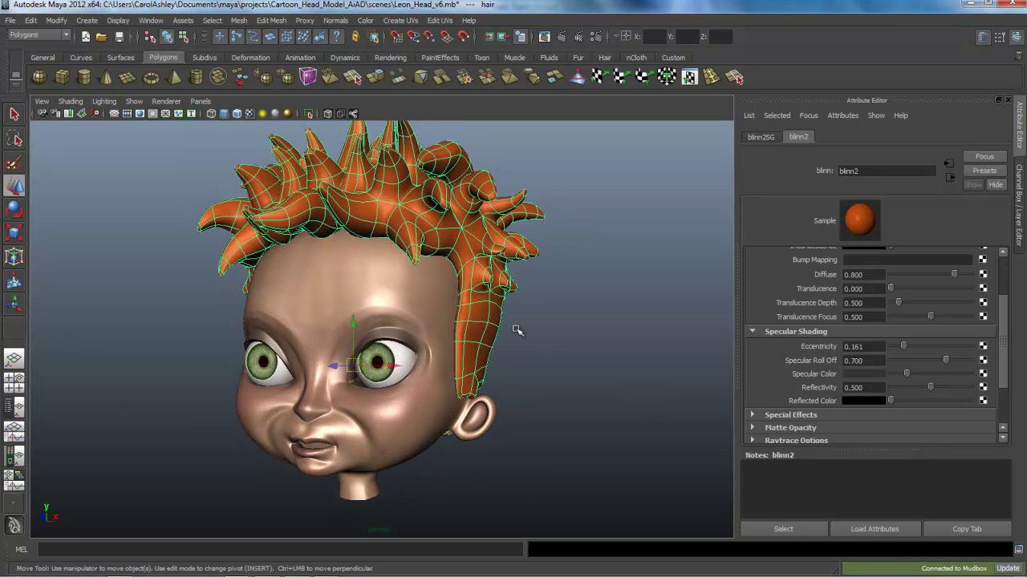
Deselect the hair and examine the shaded head, eyes and hair from several angles
left_click(528, 329)
left_click_drag(609, 361, 550, 364, "alt")
right_click_drag(567, 360, 615, 362, "alt")
left_click_drag(615, 363, 458, 404, "alt")
right_click_drag(458, 404, 486, 385, "alt")
middle_click_drag(571, 388, 568, 402, "alt")
key("f")
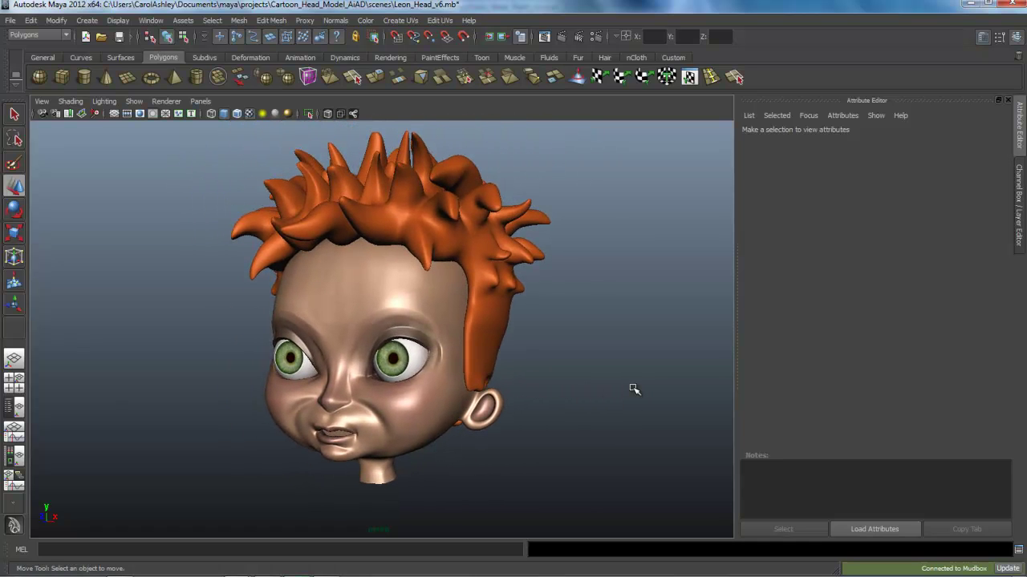